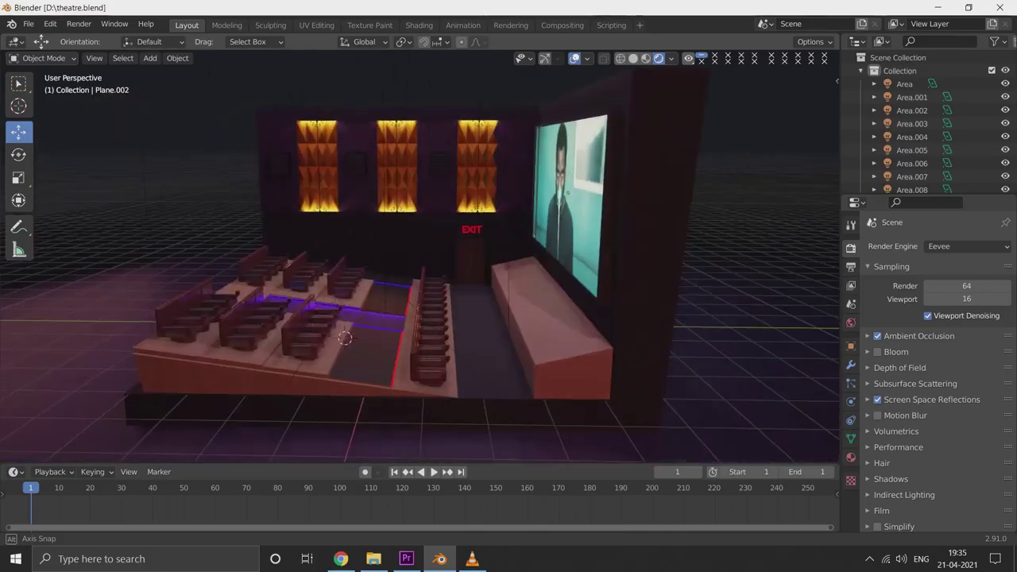
Step: Preview the theatre through the scene camera with overlays hidden and Cycles as the render engine
key(KP_0)
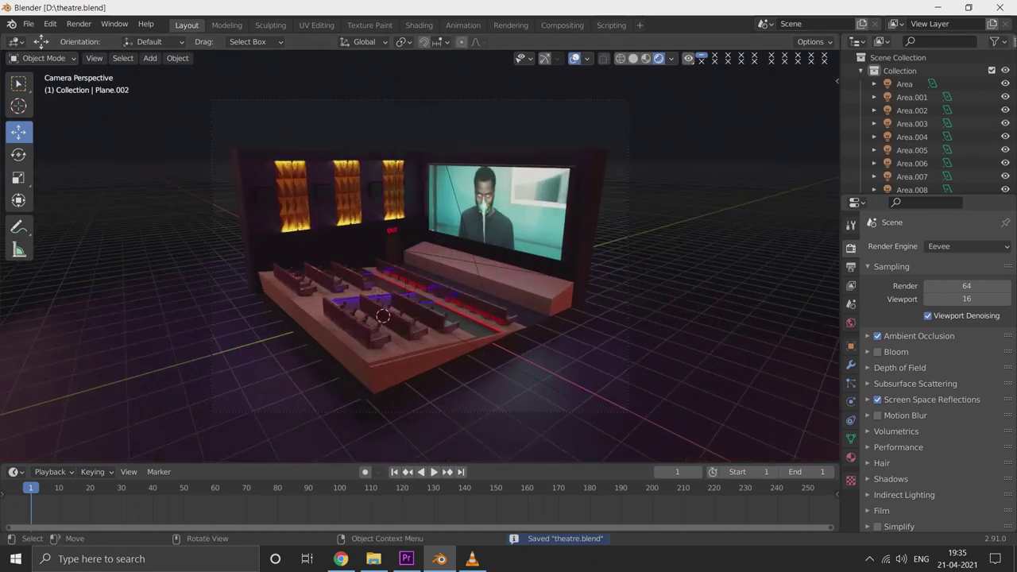
click(911, 111)
key(shift+alt+z)
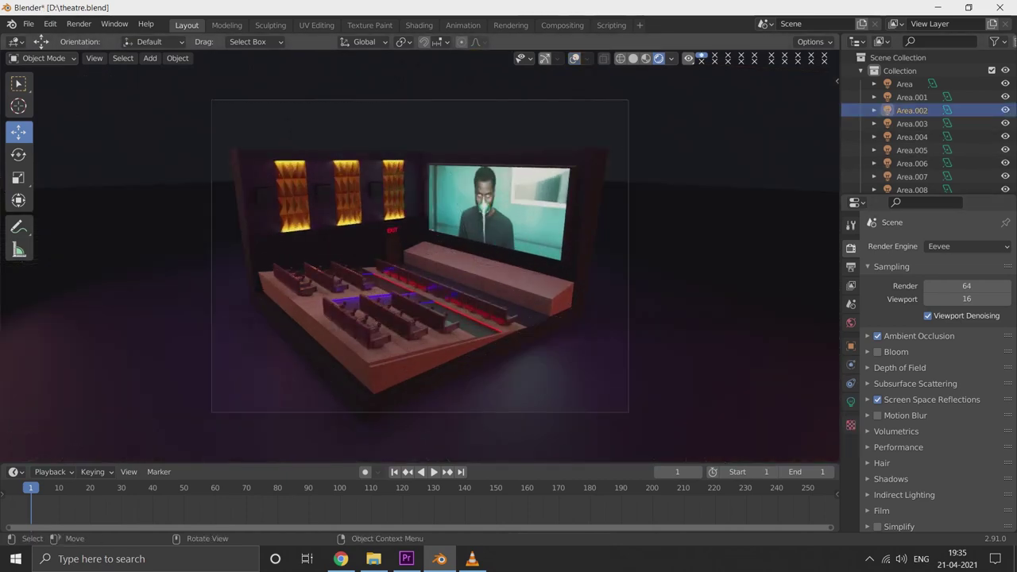
click(965, 246)
click(953, 291)
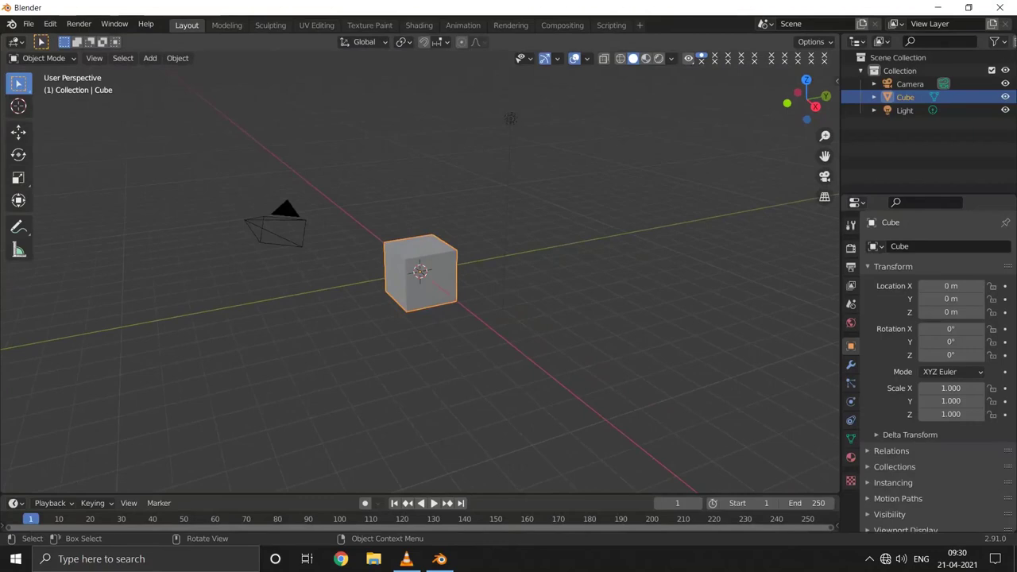
Step: Delete all default objects in the new scene
key(a)
key(Delete)
key(shift+a)
Step: Add a floor plane and scale it up to about 4.093
click(485, 270)
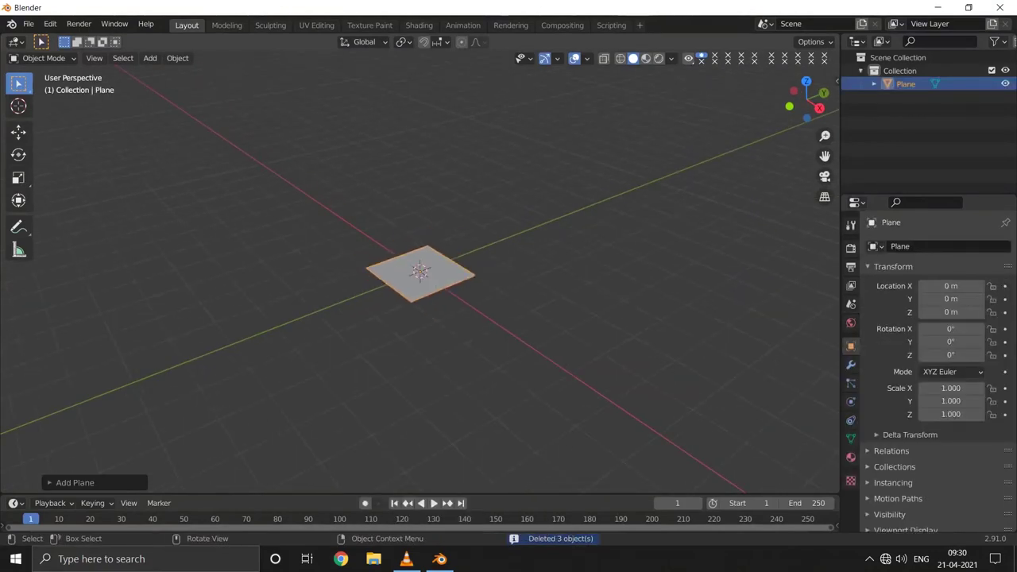
key(s)
click(586, 348)
key(s)
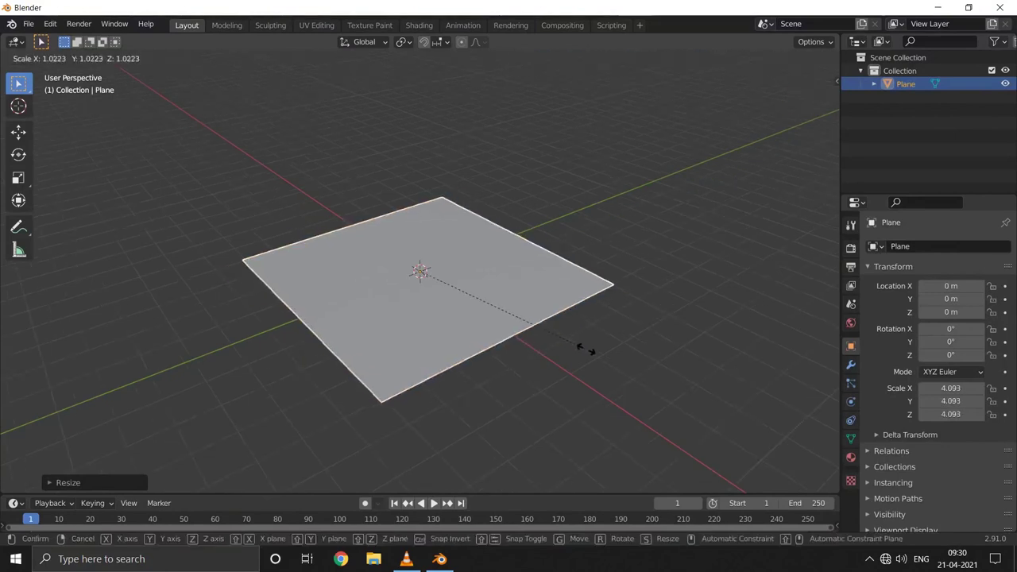
click(664, 383)
Step: Extrude two floor edges straight up into walls about 5.3 m tall
key(Tab)
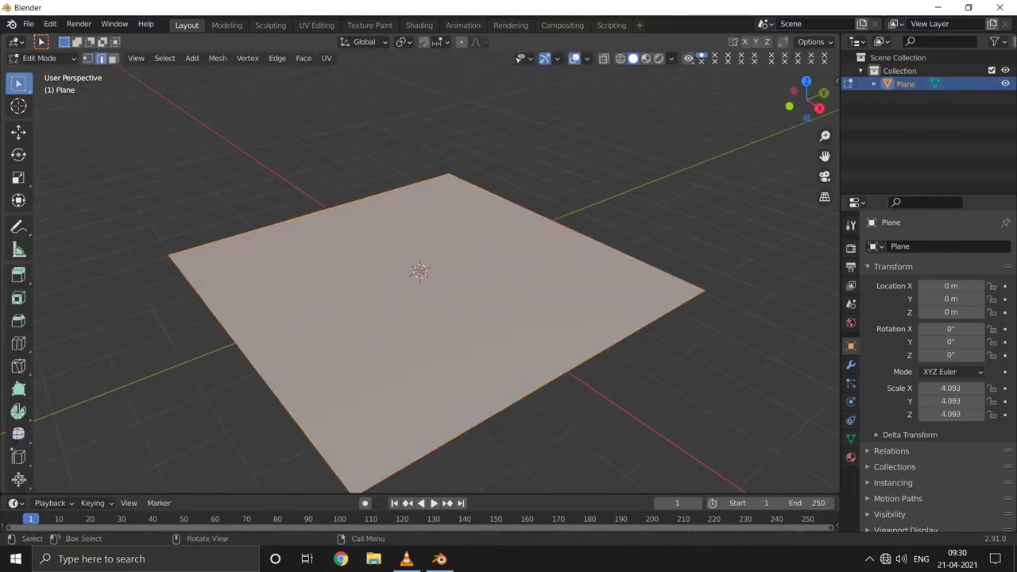
key(s)
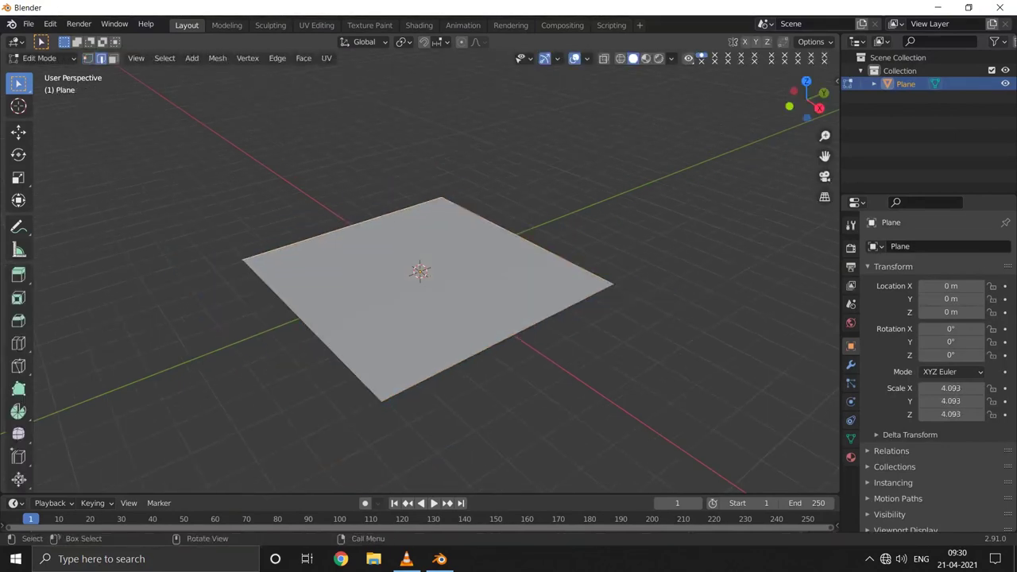
key(e)
key(z)
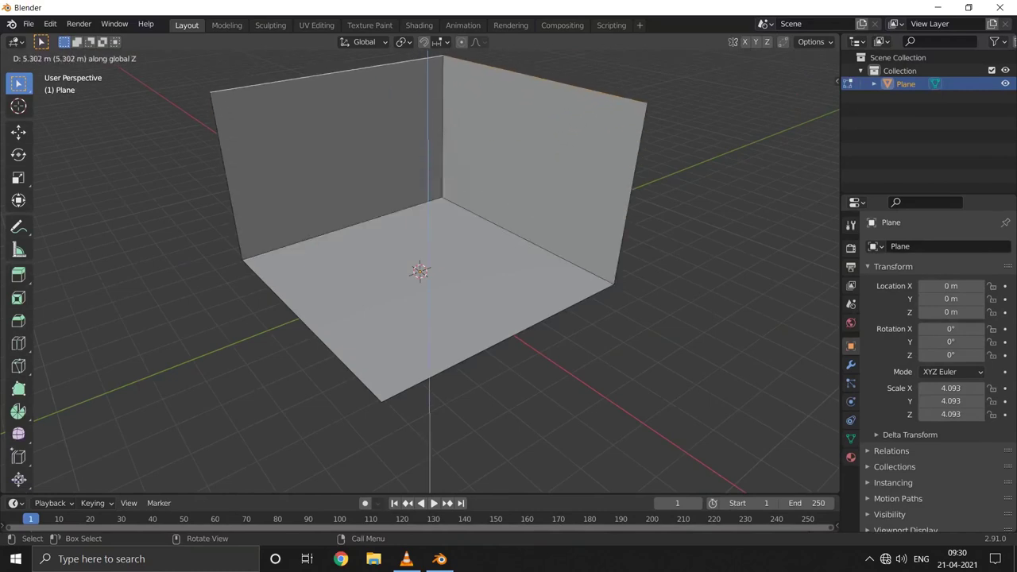
key(Return)
scroll(429, 270, down, 4)
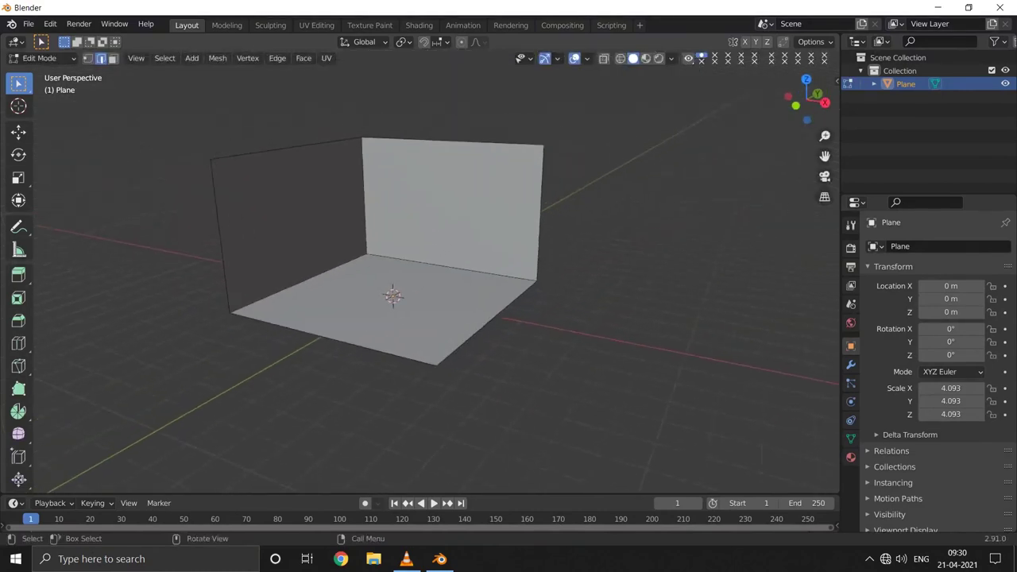
scroll(429, 271, up, 4)
key(Tab)
Step: Orbit around the new room and reselect the room mesh in Object Mode
scroll(381, 278, up, 1)
key(alt+a)
scroll(382, 278, down, 1)
scroll(382, 278, up, 1)
middle_drag(421, 278, 398, 334)
key(a)
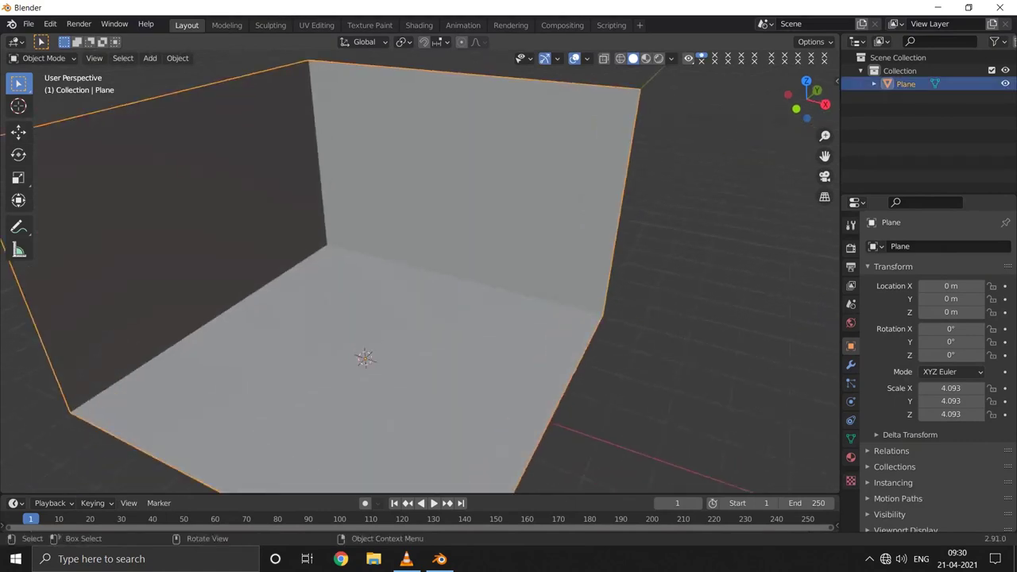
scroll(398, 334, up, 1)
scroll(429, 279, down, 3)
key(Tab)
key(Tab)
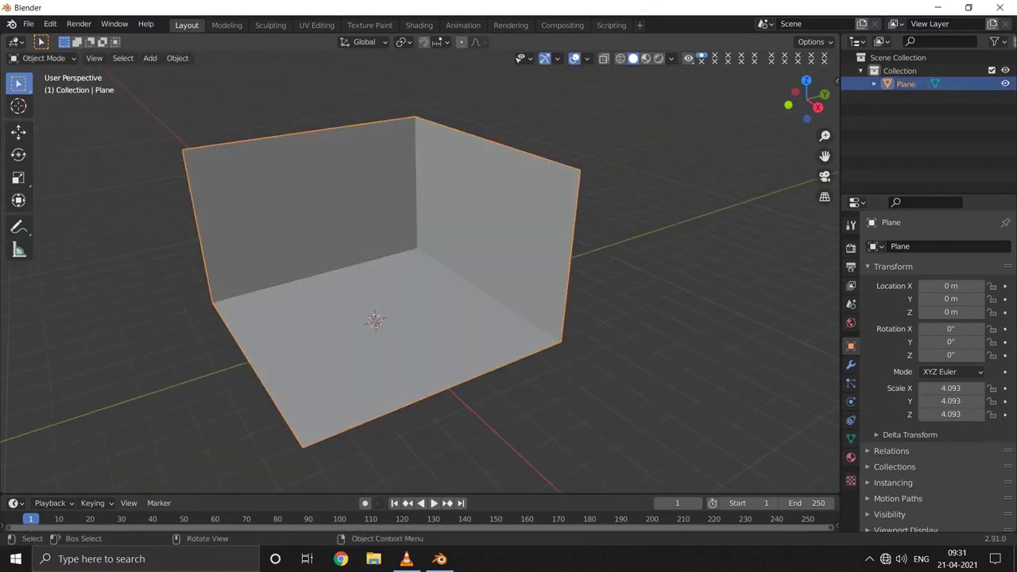
key(Tab)
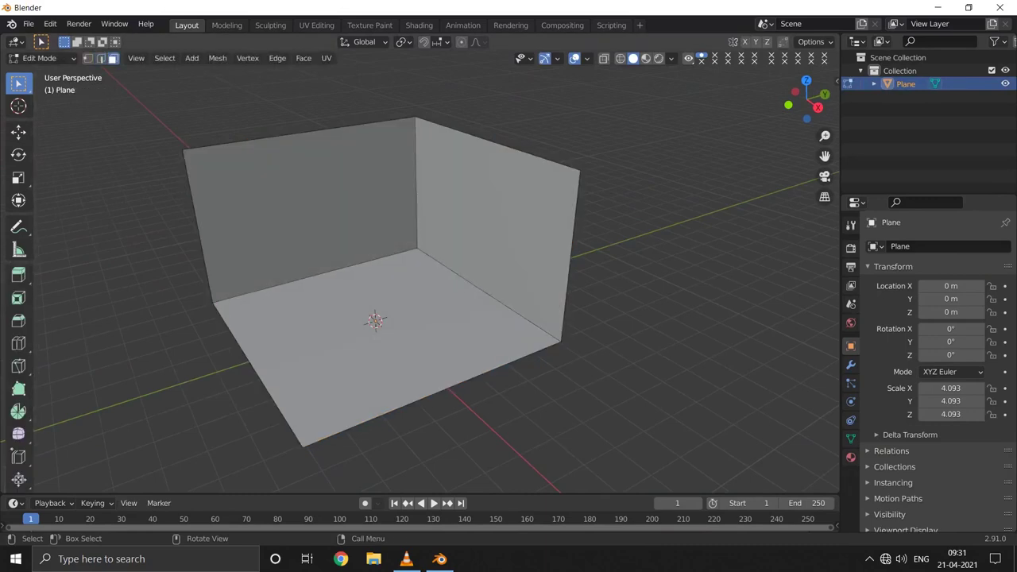
Step: Duplicate the floor face and separate it into its own object, Plane.001
click(381, 349)
key(g)
key(z)
click(374, 282)
right_click(373, 282)
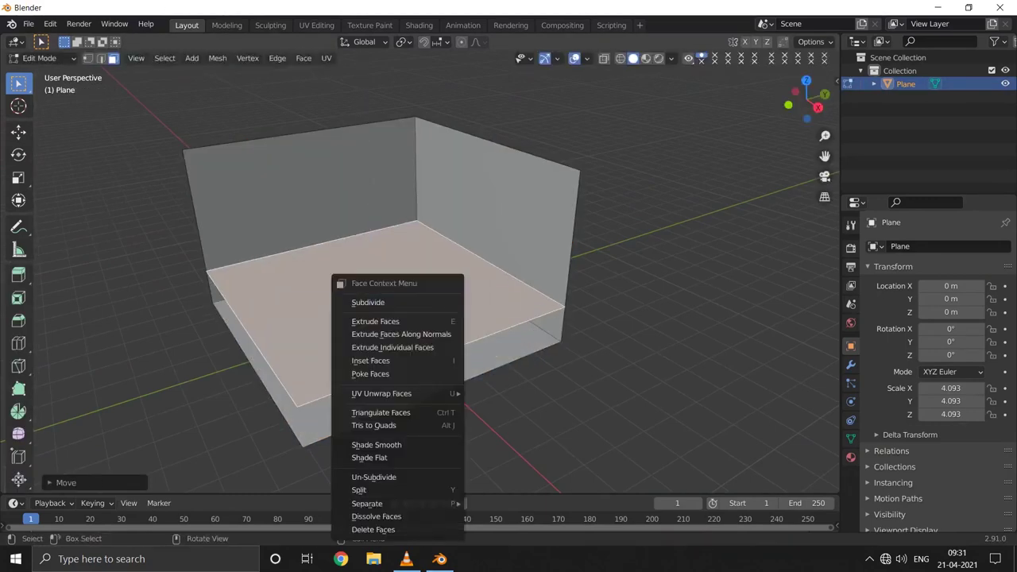
click(501, 475)
key(Tab)
click(373, 334)
Step: Narrow Plane.001 along Y into a strip about 0.807 wide
key(s)
key(x)
key(Escape)
key(s)
key(y)
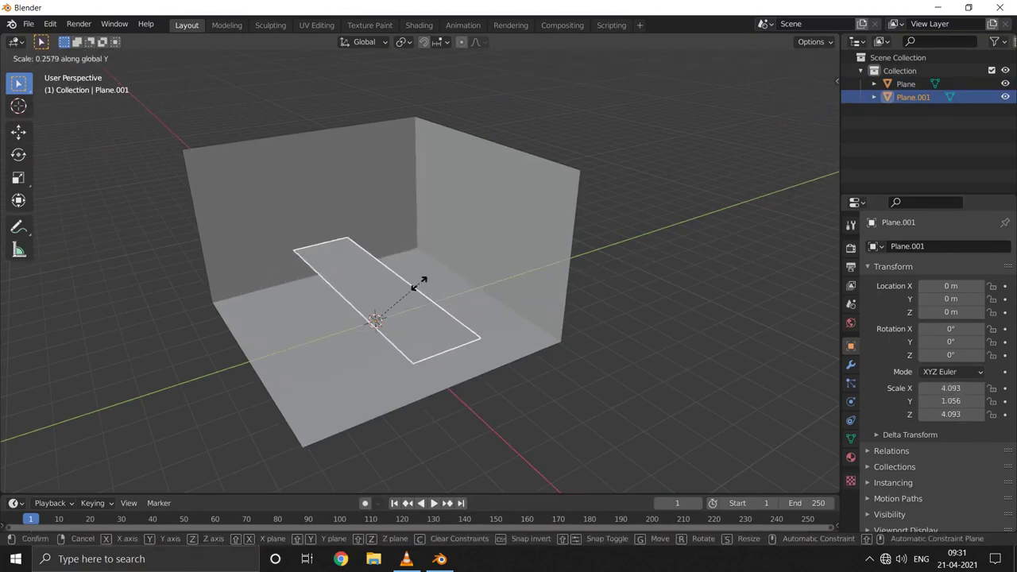
click(420, 279)
key(s)
key(y)
click(517, 272)
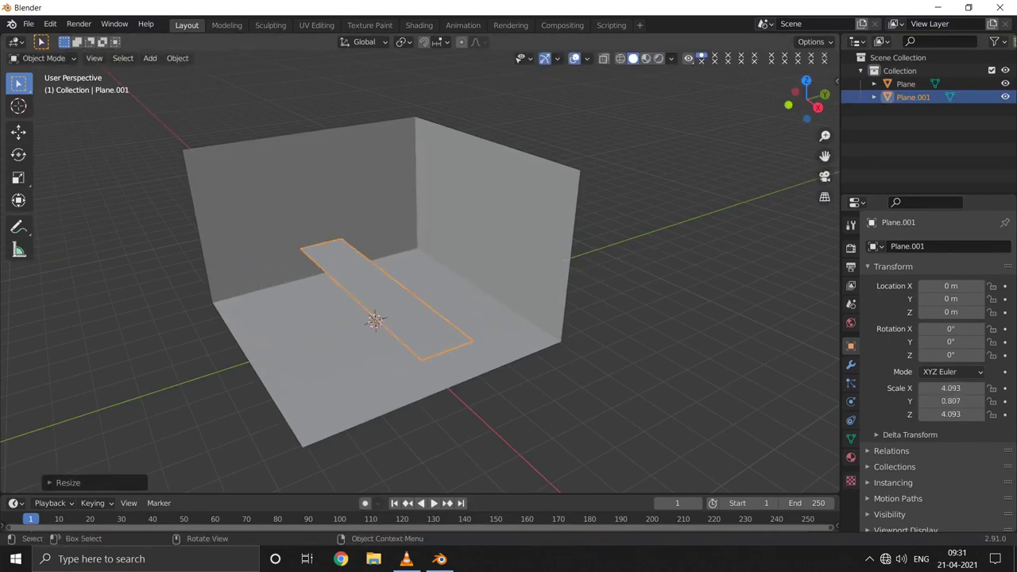
Step: Move the strip along Y against the right wall and lower it about 0.3 m
key(g)
key(y)
key(Return)
scroll(420, 277, up, 2)
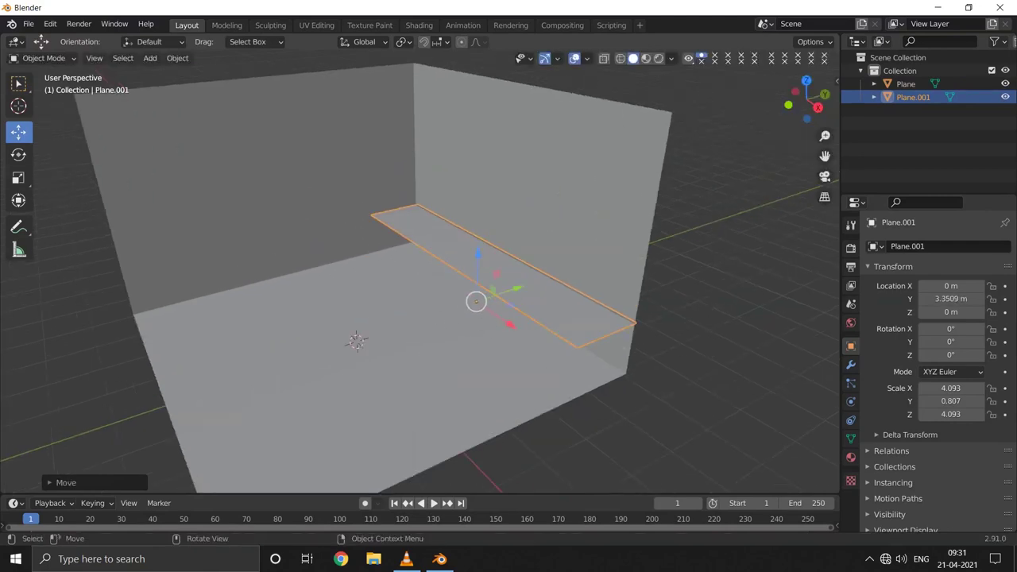
key(g)
key(y)
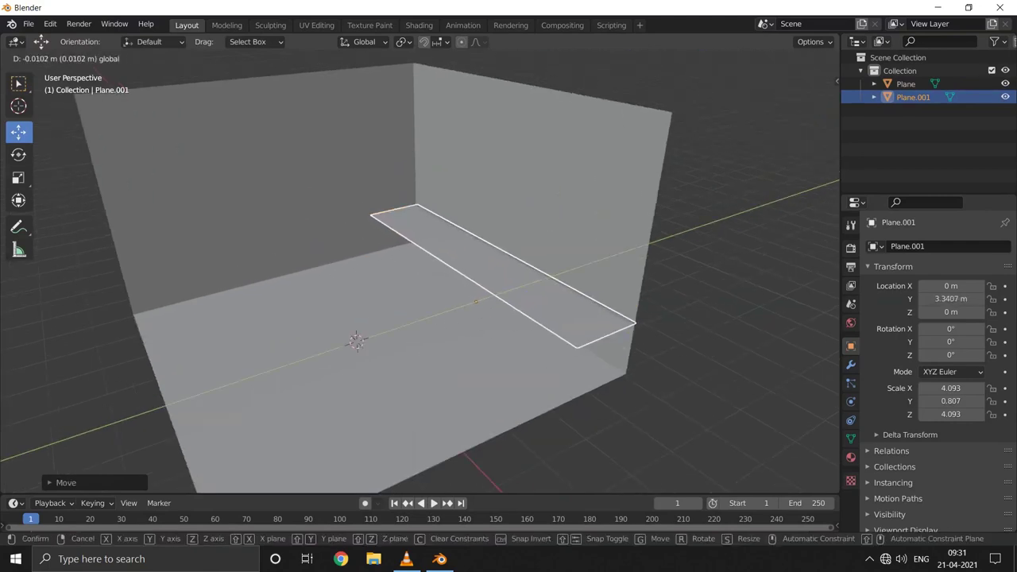
key(Return)
middle_drag(477, 302, 367, 320)
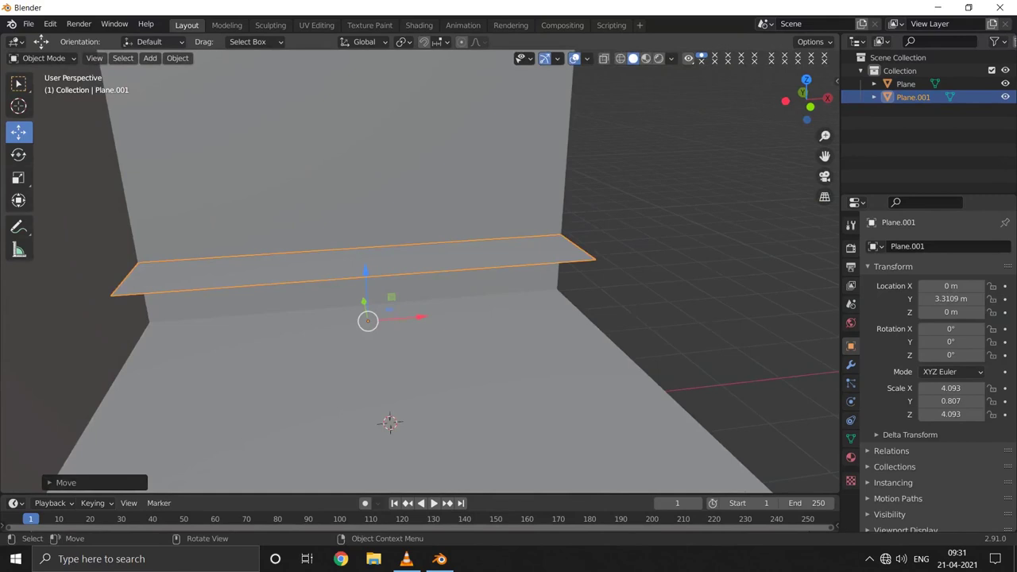
key(g)
key(z)
key(Return)
Step: Narrow the strip to a Y scale of 0.632 and slide it snug against the wall
mouse_move(368, 320)
middle_down()
mouse_move(389, 320)
mouse_move(334, 345)
middle_up()
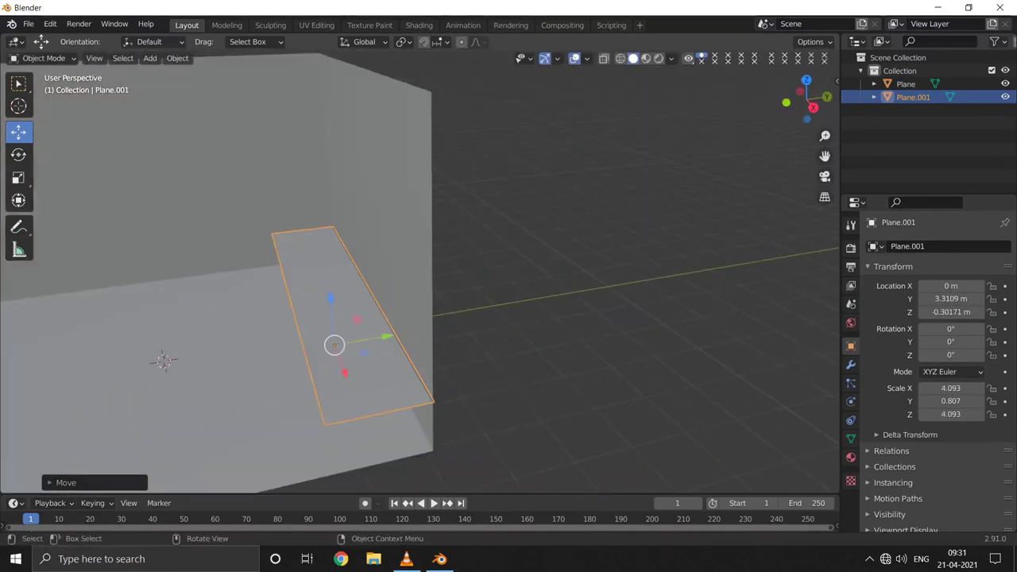
key(s)
key(y)
click(421, 306)
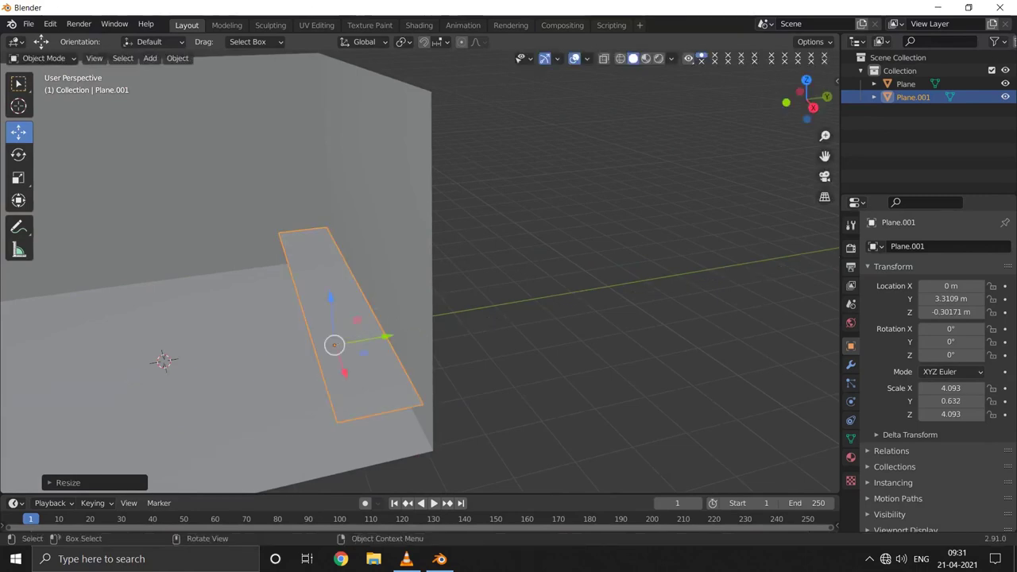
key(g)
key(y)
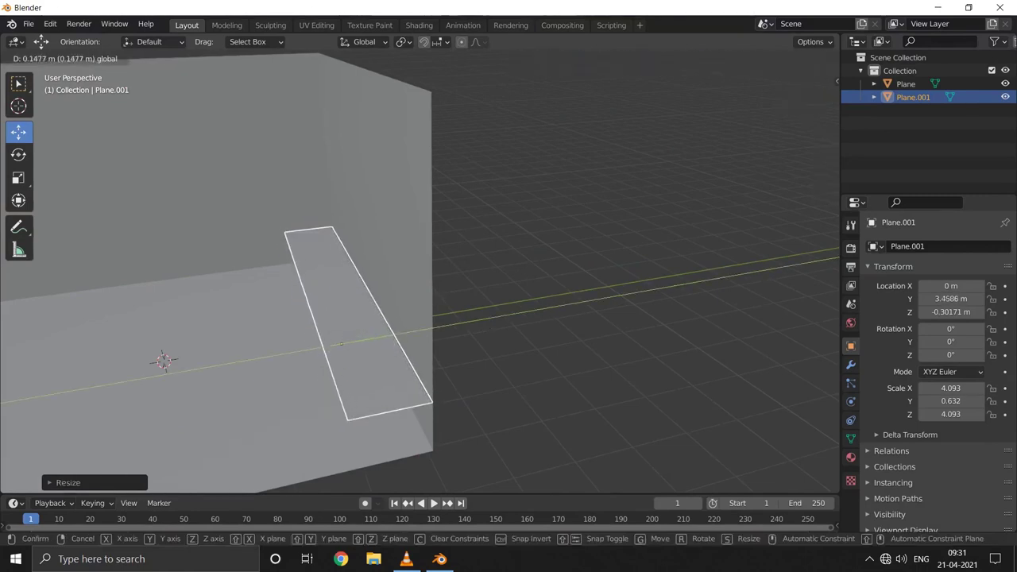
key(Return)
middle_drag(477, 317, 445, 302)
key(Tab)
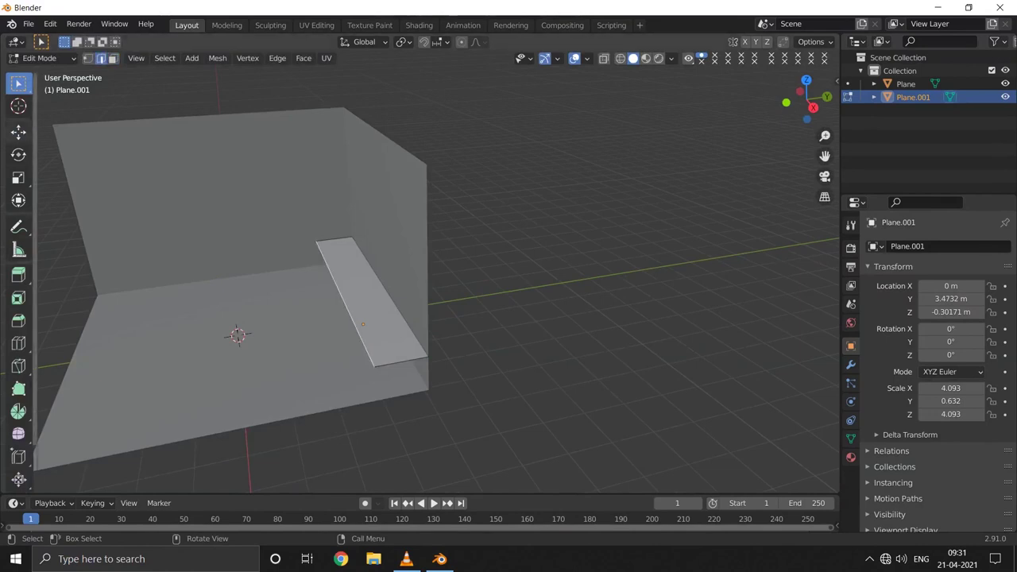
Step: Select the strip's edges and lower them vertically to shape the stage base
click(19, 132)
click(343, 300)
middle_drag(477, 318, 413, 301)
scroll(357, 318, up, 2)
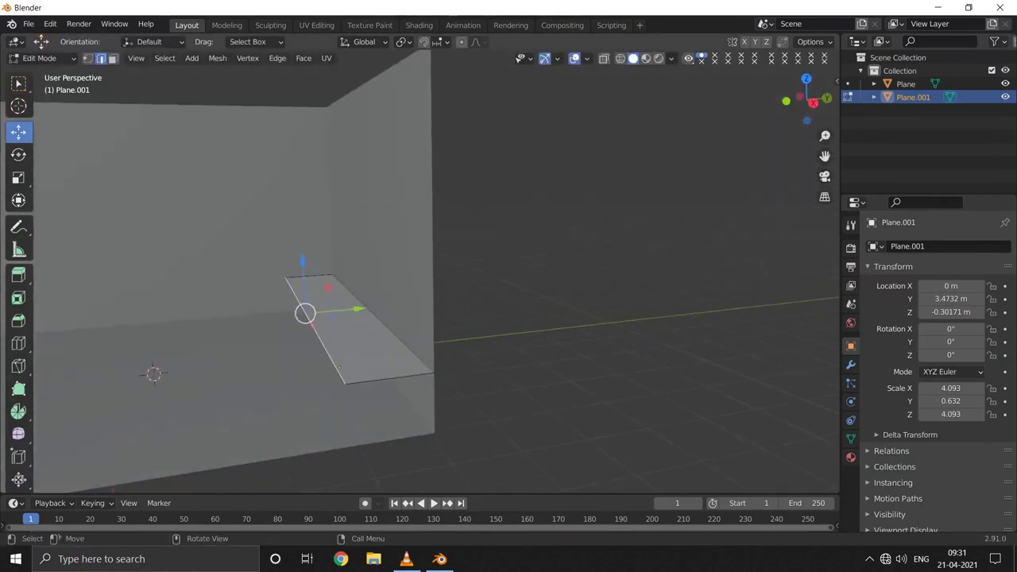
key(g)
key(z)
key(Return)
middle_drag(477, 318, 429, 262)
key(g)
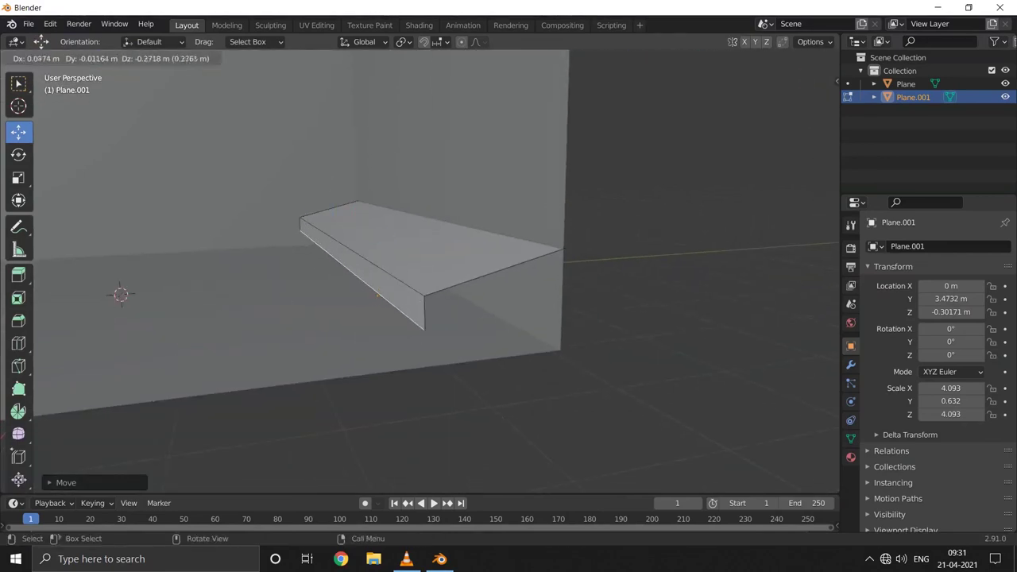
key(z)
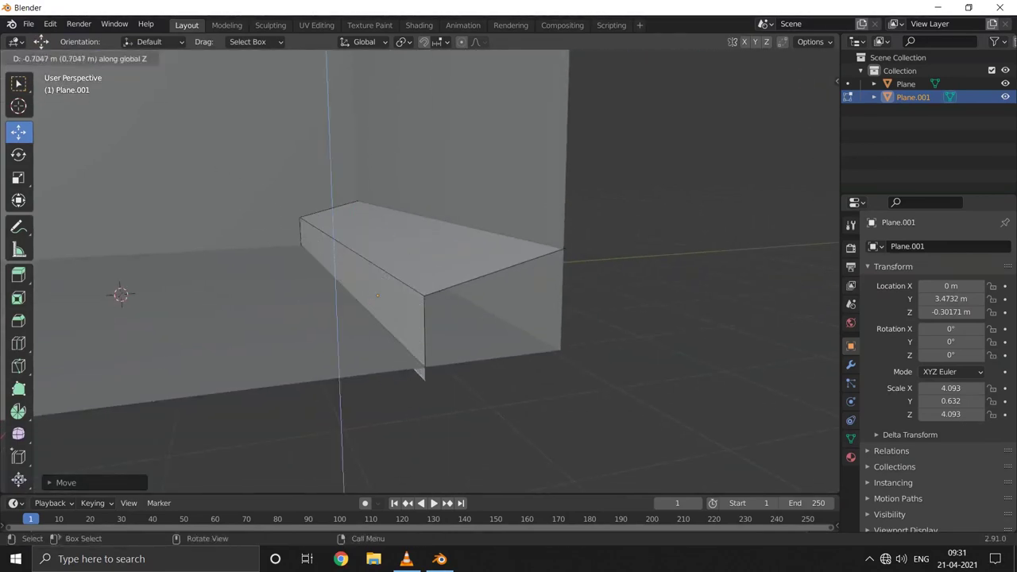
key(Return)
mouse_move(476, 318)
middle_down()
mouse_move(381, 286)
mouse_move(397, 263)
mouse_move(373, 254)
middle_up()
Step: Extrude the strip's edge along Y and position it in the right orthographic view
key(alt+a)
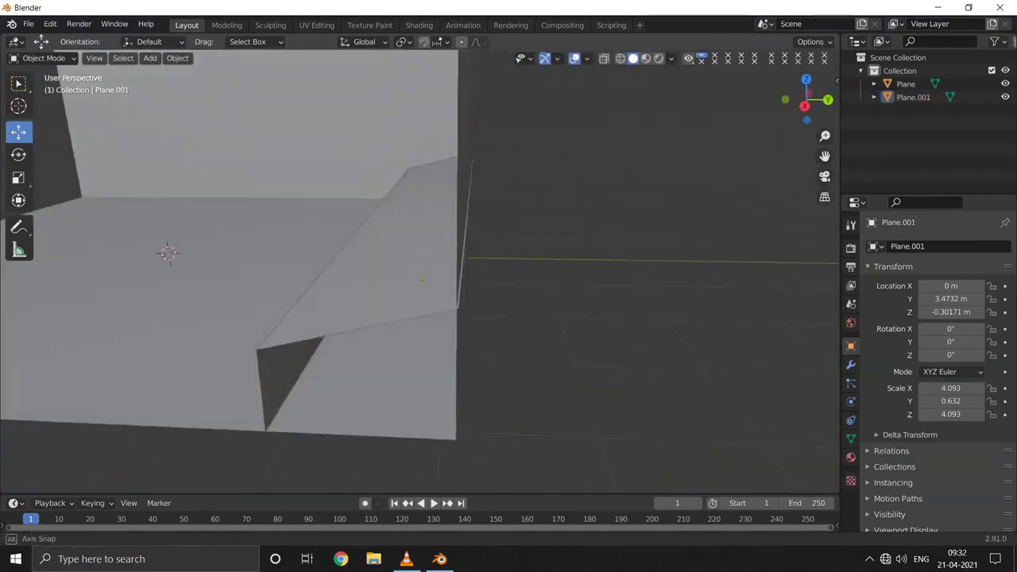
key(Tab)
key(g)
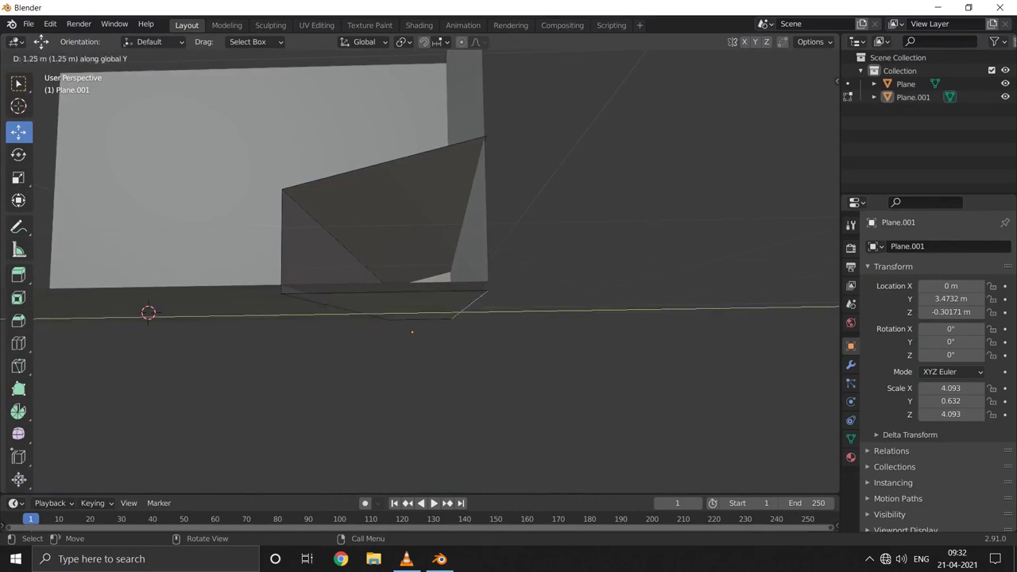
key(Return)
key(KP_1)
key(KP_3)
scroll(397, 278, up, 2)
key(g)
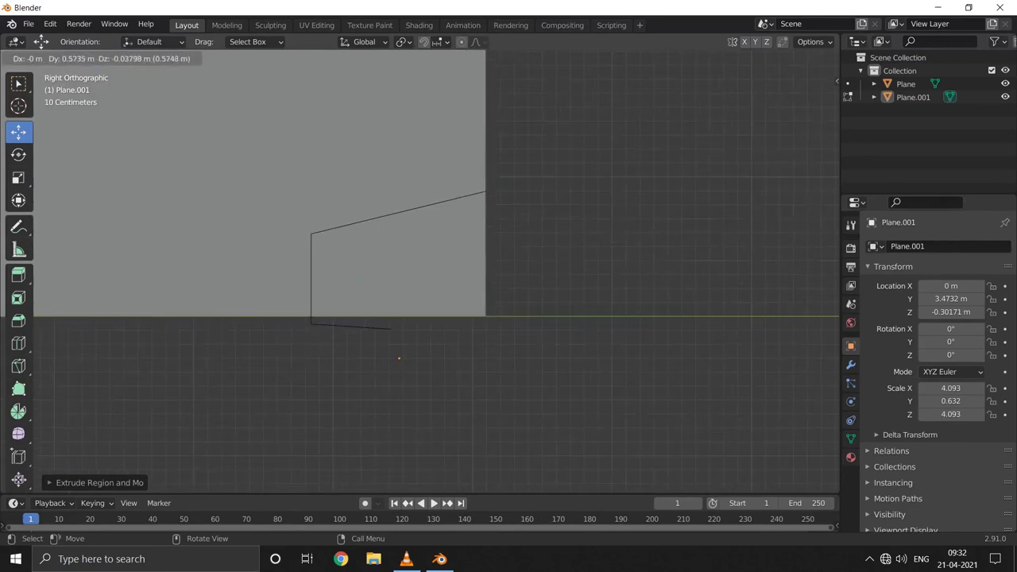
key(Escape)
key(g)
key(Return)
Step: Fine-tune the extruded edge's position with a constrained move and return to Object Mode
scroll(437, 270, up, 2)
key(g)
key(Escape)
key(g)
key(Return)
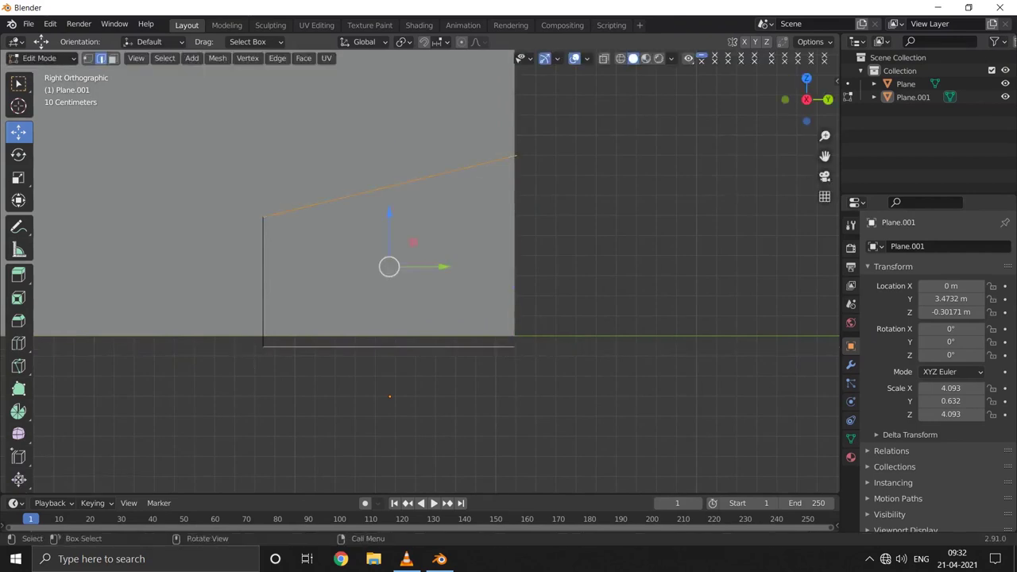
key(Tab)
mouse_move(390, 270)
middle_down()
mouse_move(342, 306)
mouse_move(136, 297)
mouse_move(257, 293)
mouse_move(328, 429)
middle_up()
Step: Trim the stage block's X scale to 4.053
key(s)
key(x)
click(609, 286)
key(alt+a)
mouse_move(302, 465)
middle_down()
mouse_move(186, 307)
mouse_move(262, 290)
mouse_move(238, 262)
middle_up()
scroll(238, 263, up, 3)
click(239, 262)
key(Tab)
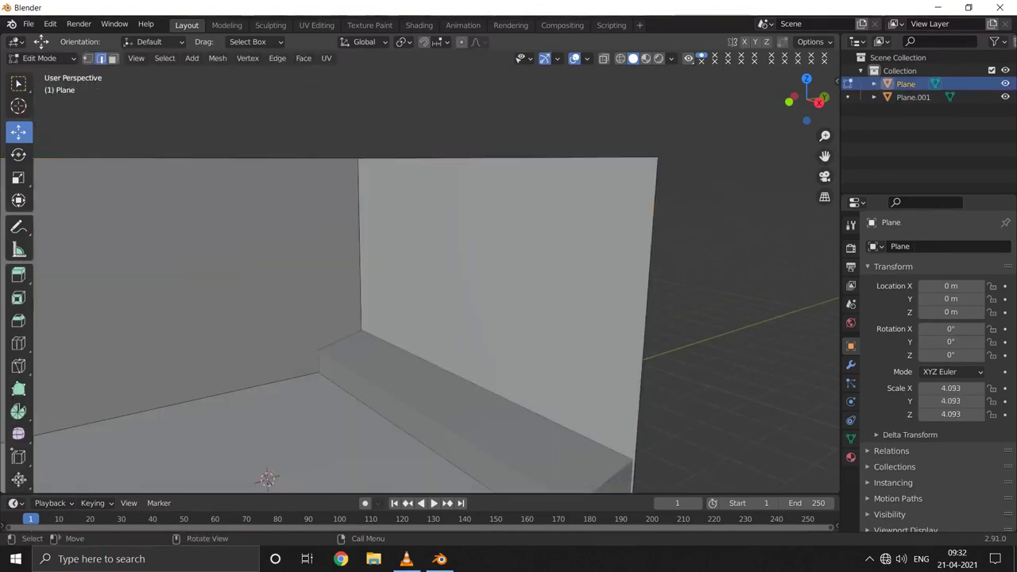
Step: Duplicate the back wall face and separate the copy into its own object
key(a)
scroll(420, 318, down, 2)
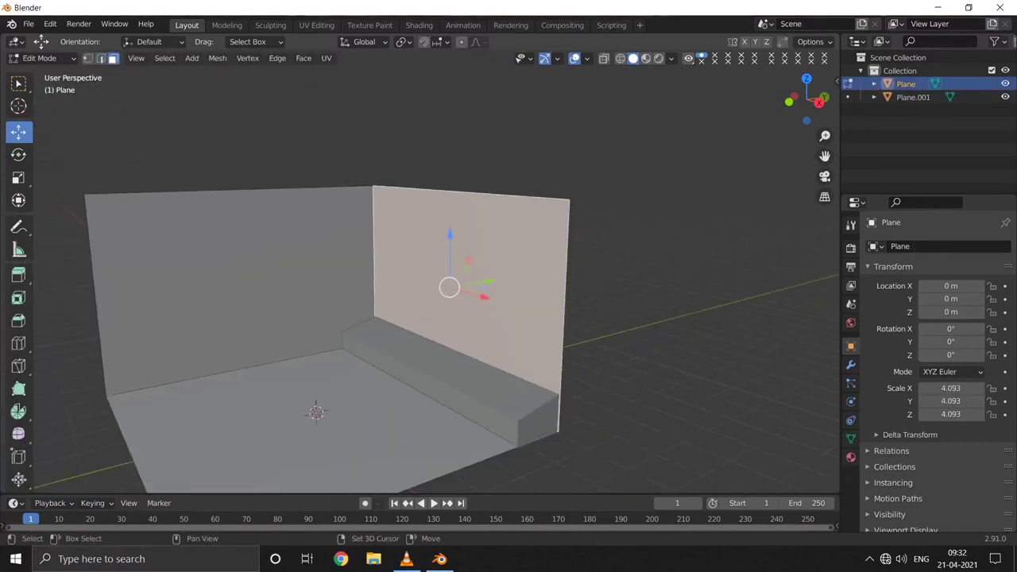
key(g)
click(449, 284)
right_click(445, 285)
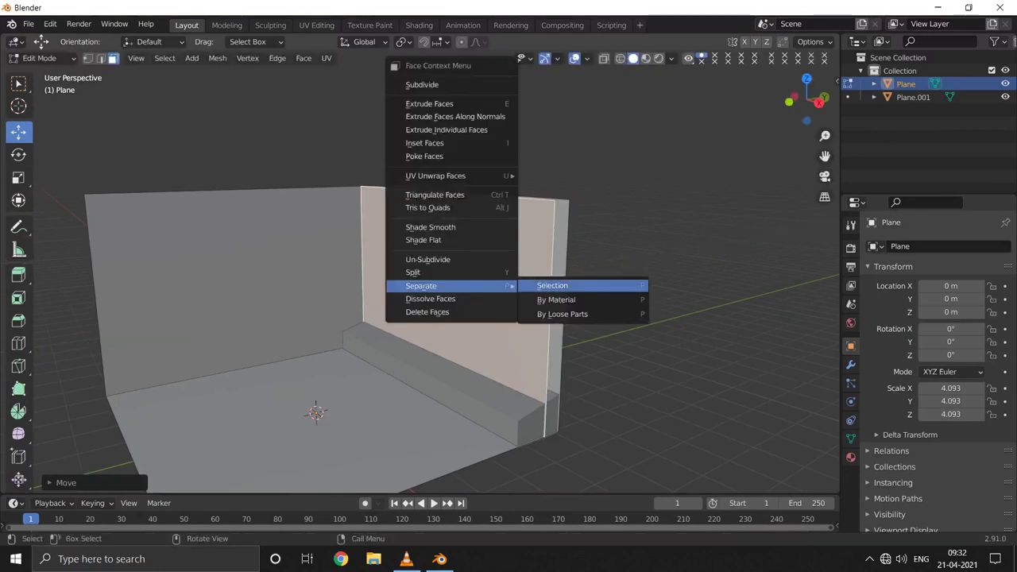
click(548, 284)
key(Tab)
Step: Set the panel's origin to its geometry, shorten its height and raise it up the back wall
key(s)
key(z)
click(567, 182)
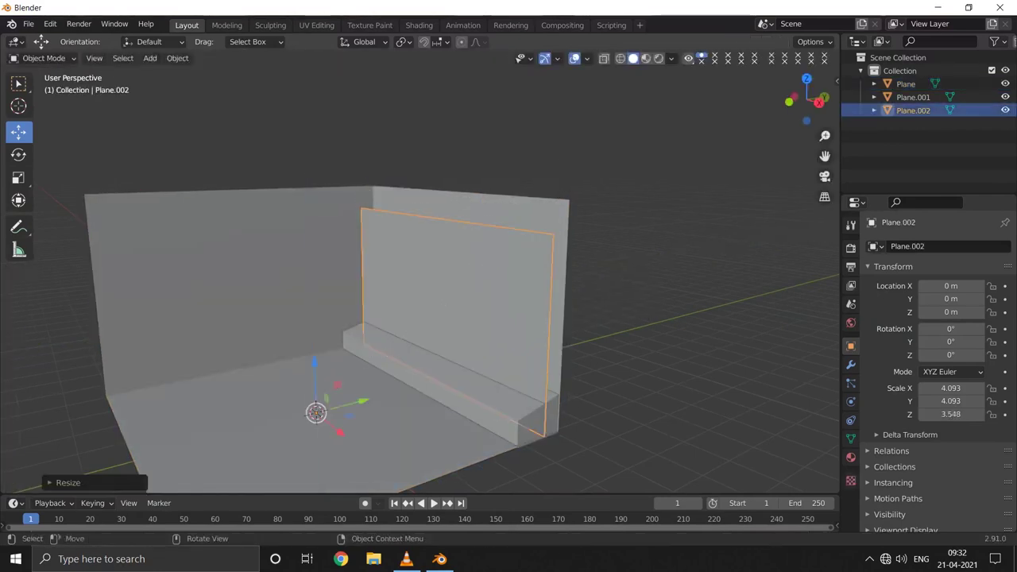
click(177, 58)
click(357, 99)
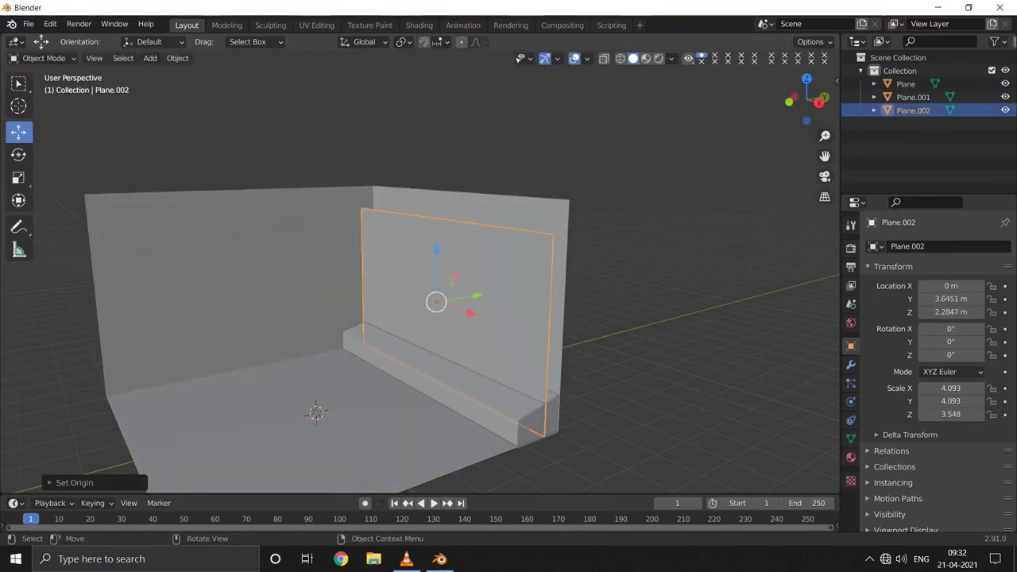
key(s)
key(z)
click(524, 174)
drag(436, 245, 436, 217)
Step: Adjust the panel's height again and narrow its width along X
key(s)
key(z)
click(503, 164)
middle_drag(435, 272, 639, 280)
key(s)
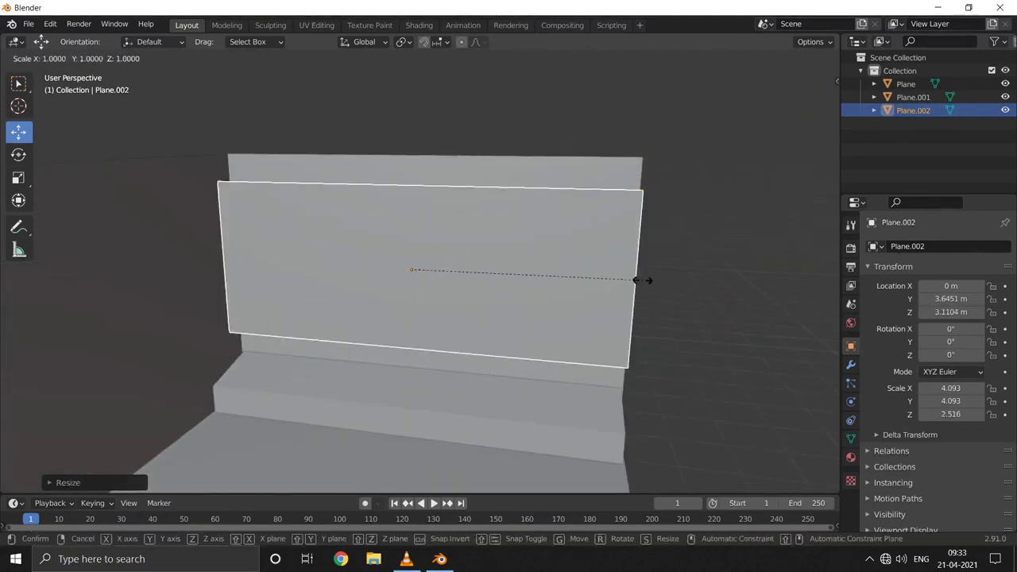
key(x)
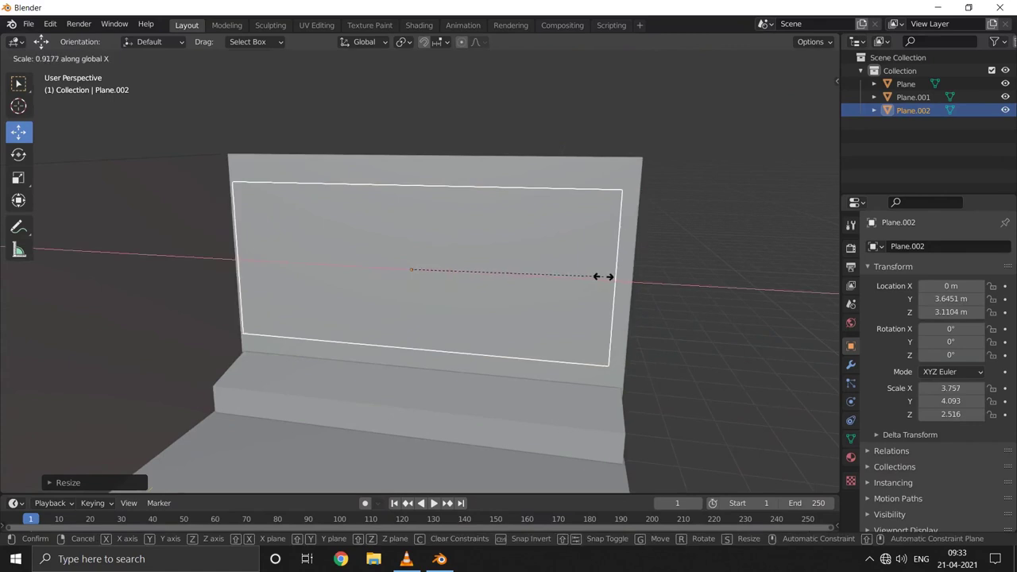
click(601, 275)
Step: Slide the panel sideways along X to centre it, then check it from the front view
key(g)
key(x)
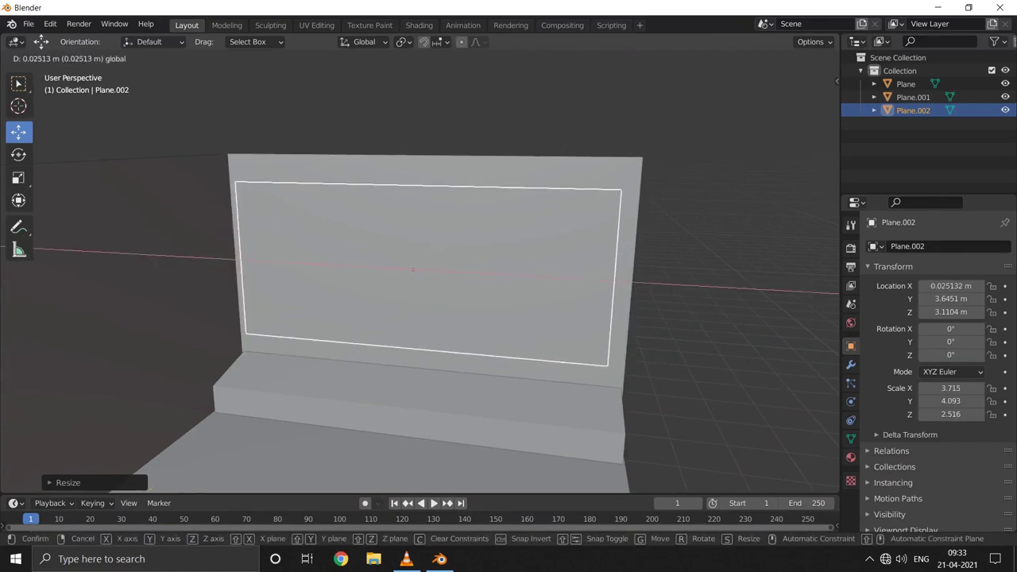
key(Return)
key(KP_1)
scroll(421, 278, up, 1)
scroll(421, 278, down, 1)
middle_drag(422, 278, 540, 262)
Step: Frame the screen by extruding the panel face, insetting a border and recessing the inner face
key(Tab)
key(e)
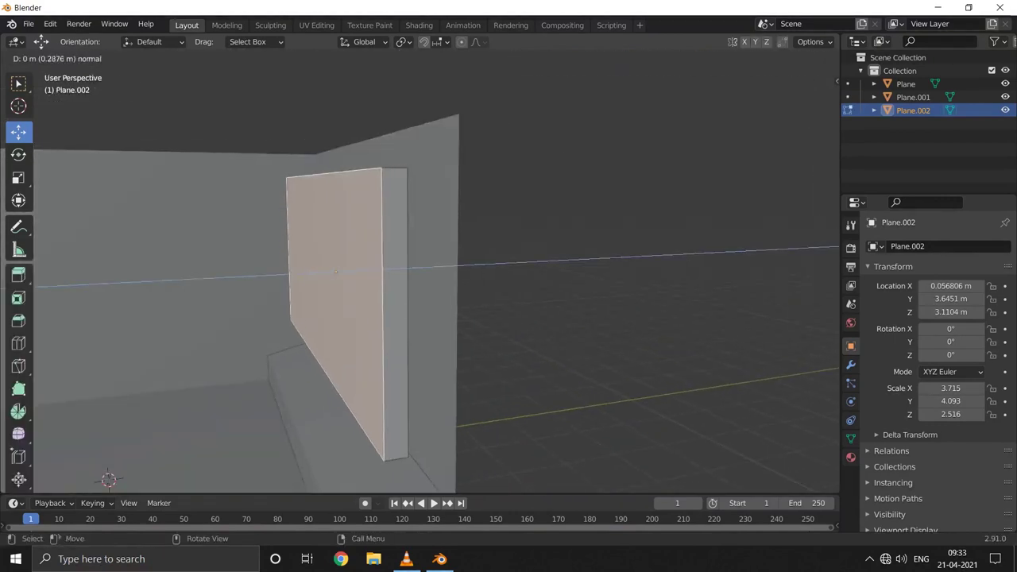
key(Return)
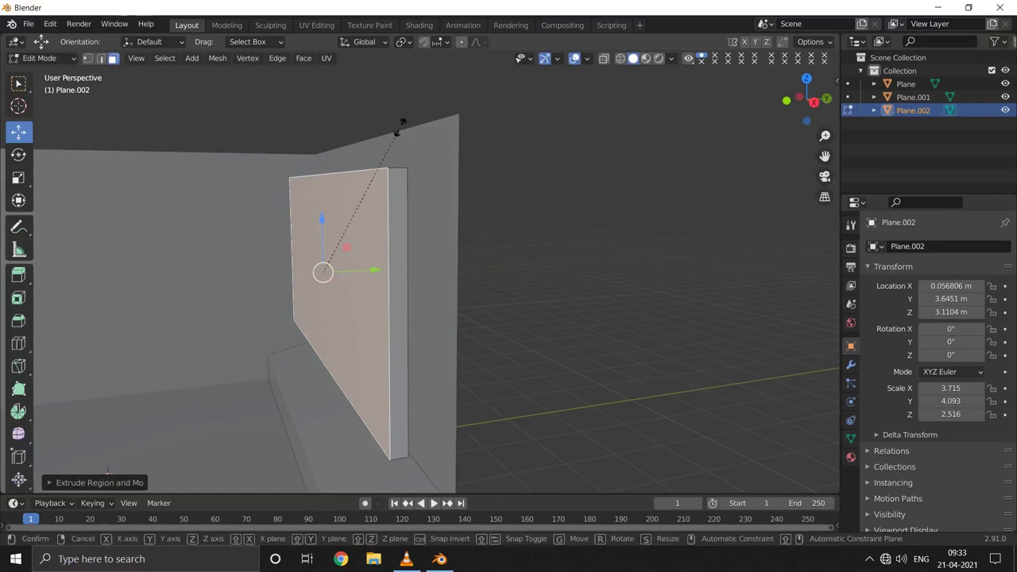
click(401, 127)
middle_drag(401, 127, 350, 131)
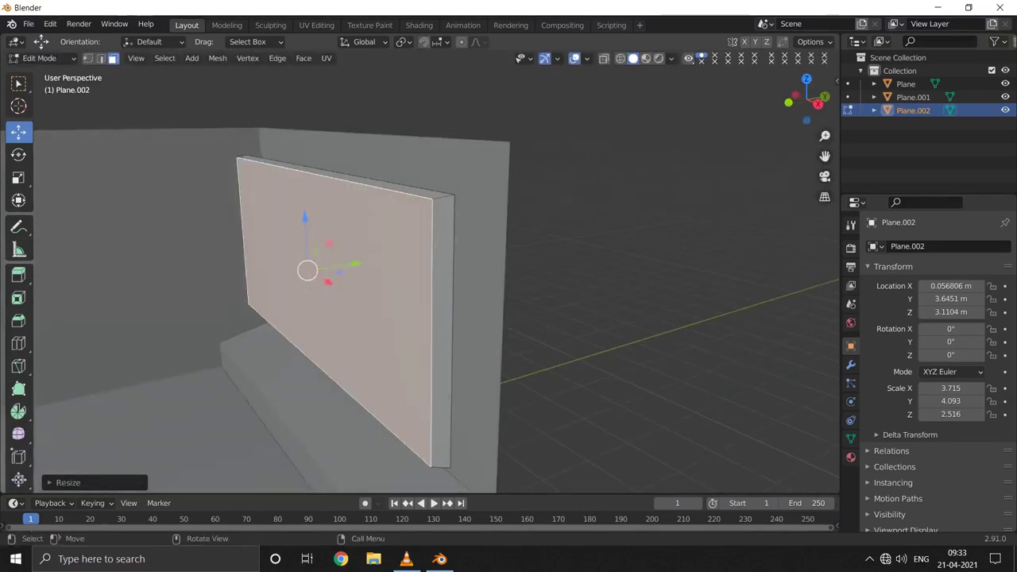
key(i)
click(525, 216)
key(e)
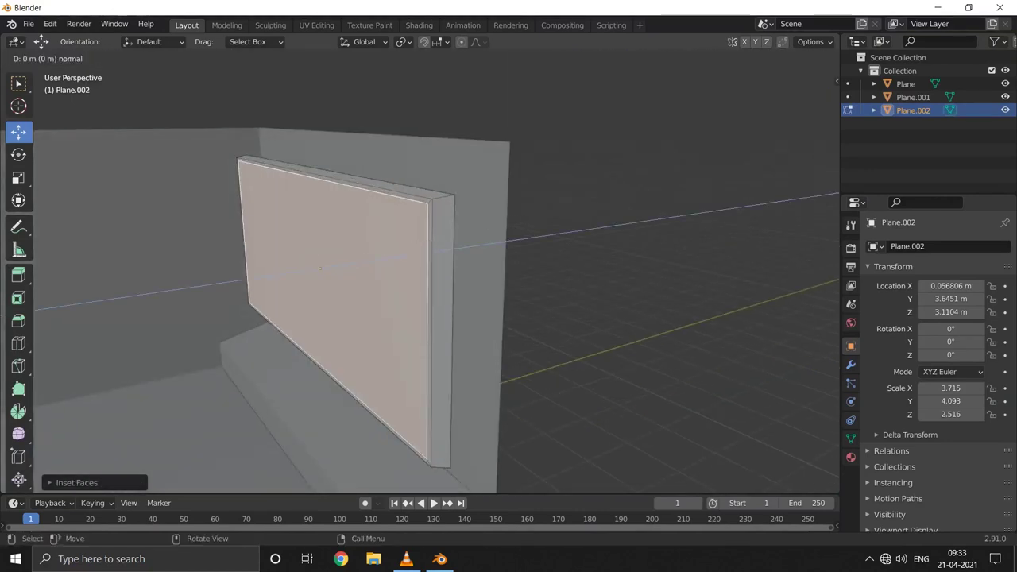
key(Return)
Step: Move the framed screen panel back against the wall at Y 4.1059 m
key(Tab)
click(906, 83)
click(913, 111)
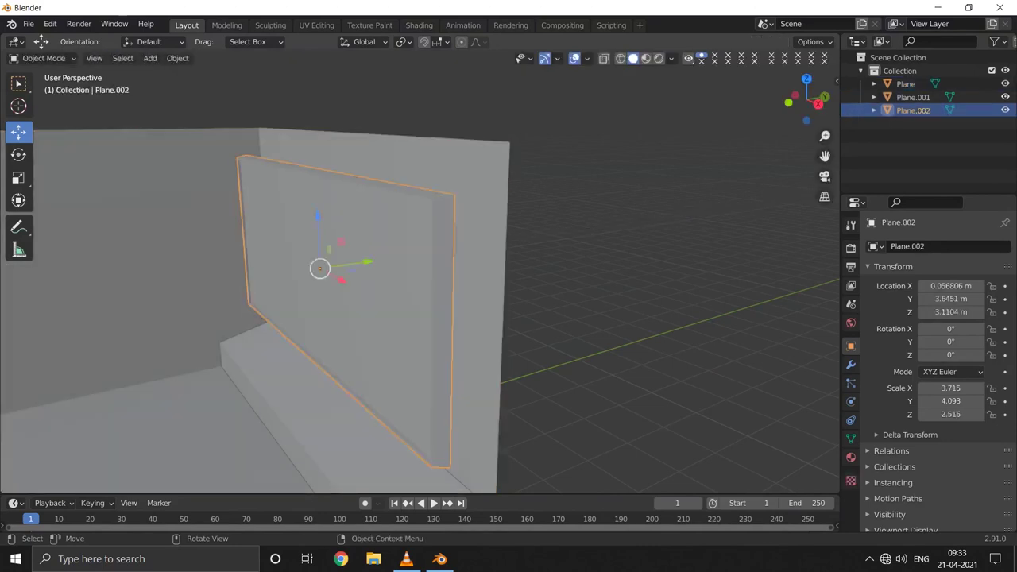
key(g)
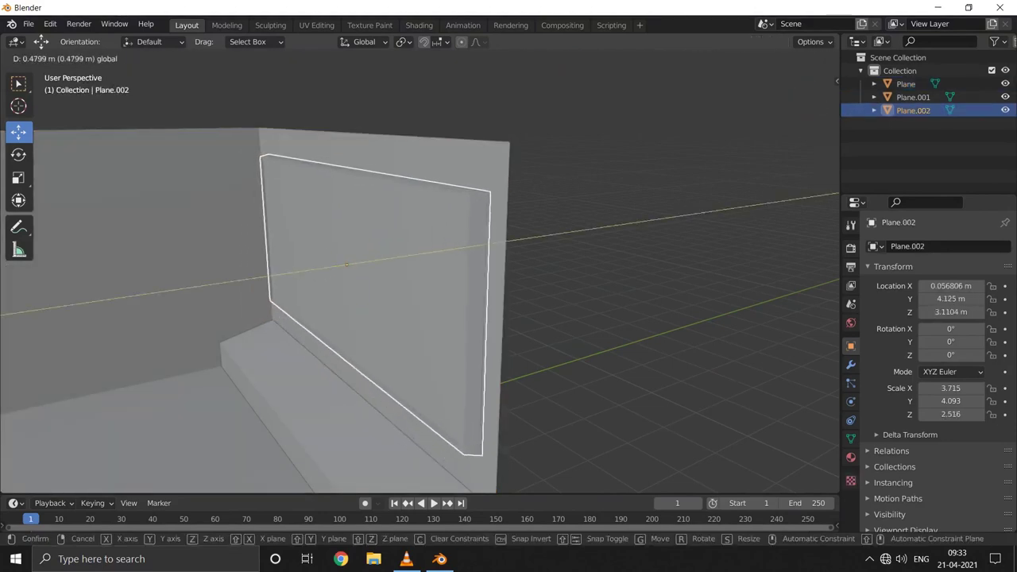
key(Return)
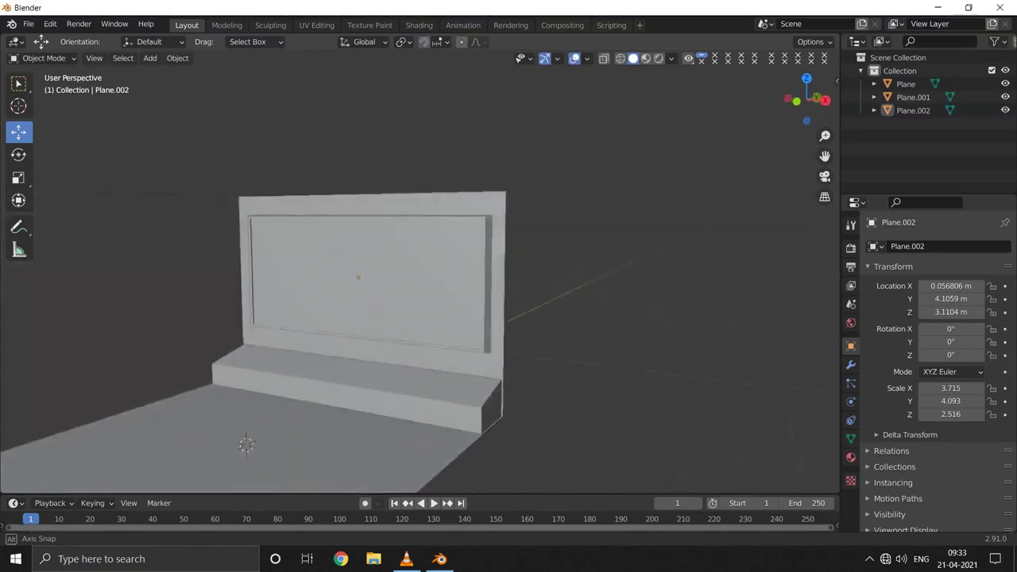
mouse_move(357, 318)
middle_down()
mouse_move(445, 302)
mouse_move(471, 397)
middle_up()
Step: Save the scene as theatre.blend on drive D, then select the floor for mesh editing
key(ctrl+s)
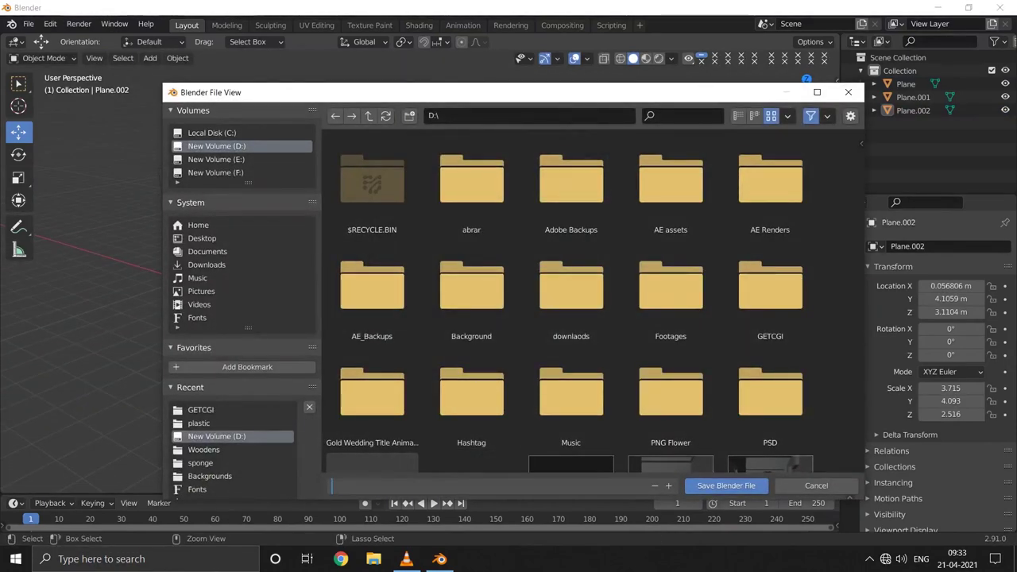
text(theatre)
key(Return)
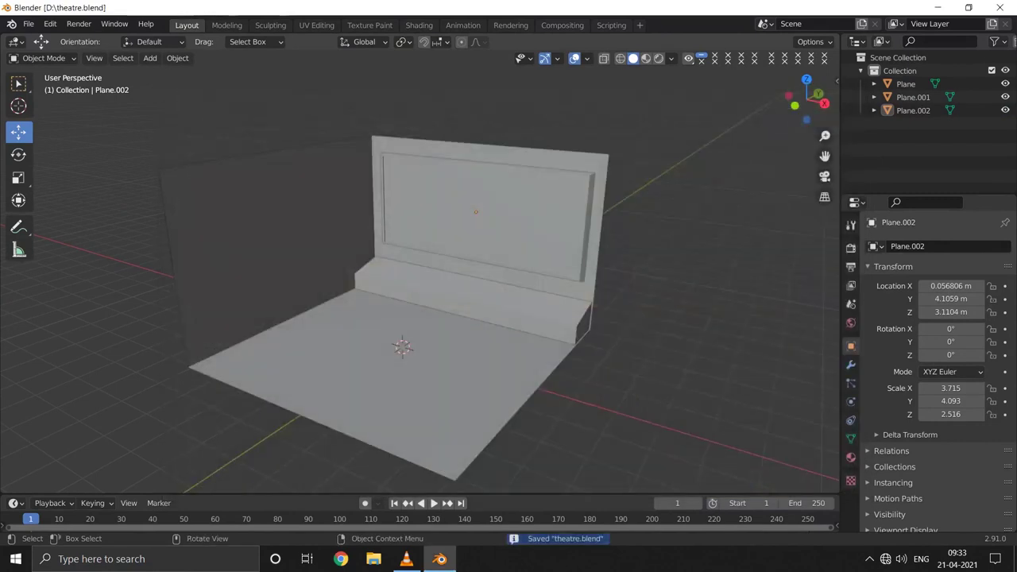
mouse_move(477, 254)
middle_down()
mouse_move(507, 209)
mouse_move(564, 245)
mouse_move(476, 317)
middle_up()
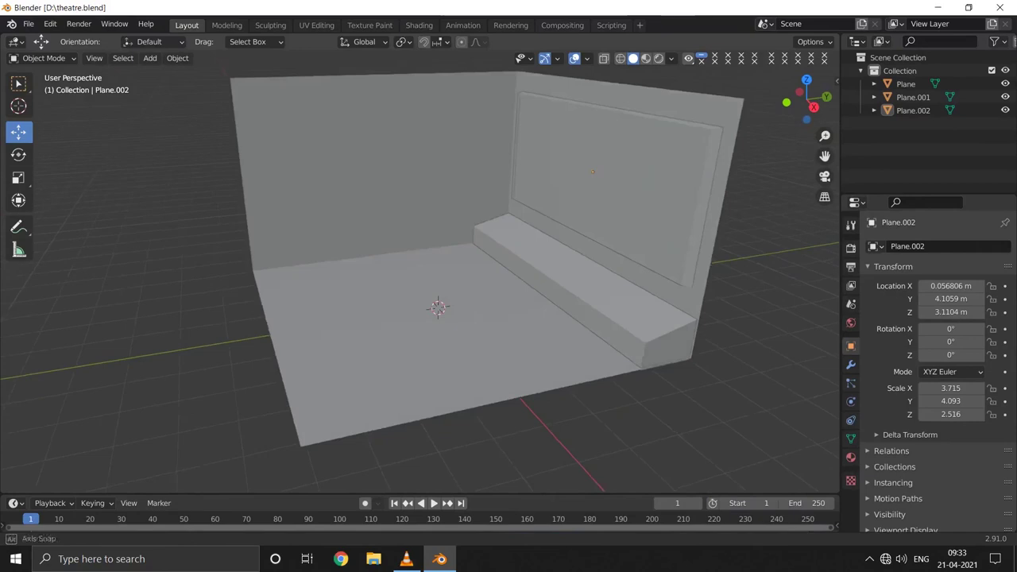
click(445, 342)
key(Tab)
Step: Duplicate the floor face upward and separate it into a new object, Plane.003
key(g)
key(z)
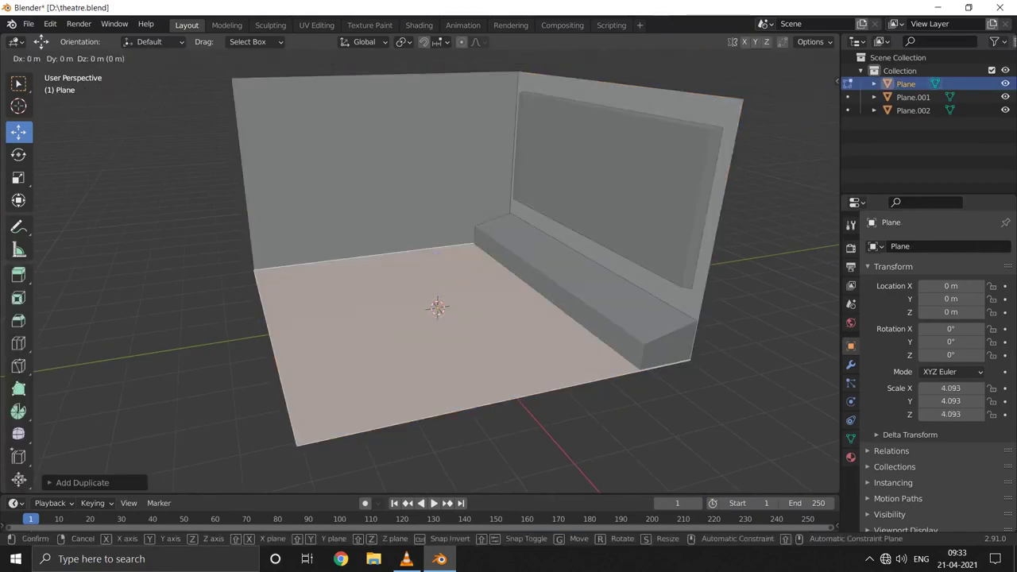
click(437, 238)
right_click(382, 272)
click(501, 273)
key(Tab)
click(381, 262)
Step: Set Plane.003's origin to its geometry and move it along the Y axis
click(177, 58)
click(358, 102)
key(s)
key(Return)
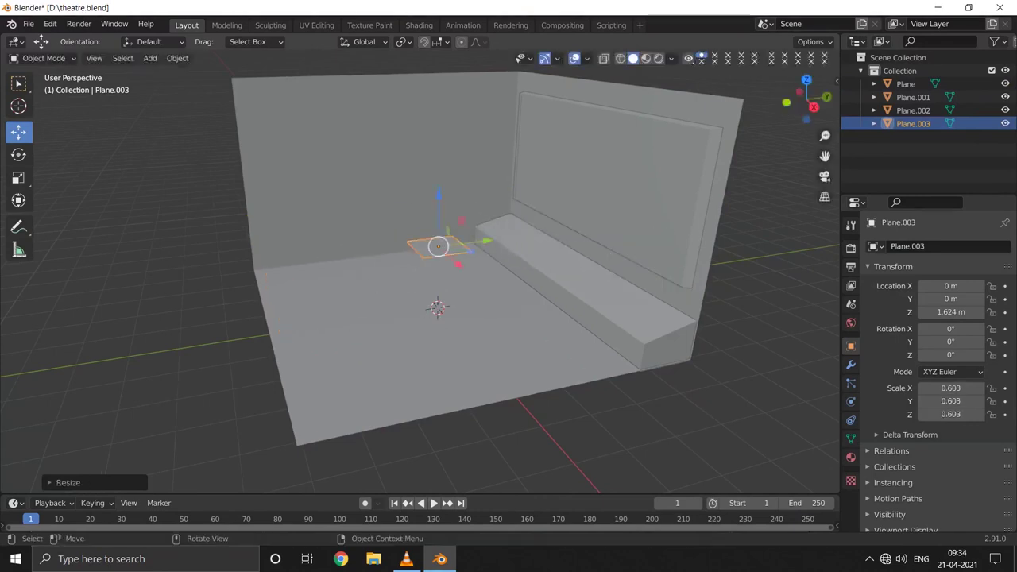
scroll(437, 270, up, 5)
key(g)
key(y)
key(Return)
Step: Shrink Plane.003 down to a scale of 0.273
middle_drag(648, 301, 413, 294)
key(s)
click(416, 295)
scroll(416, 295, up, 3)
key(s)
click(441, 300)
key(s)
click(381, 305)
scroll(382, 305, up, 2)
Step: Extrude the plane upward into a thin seat slab
key(Tab)
key(KP_Decimal)
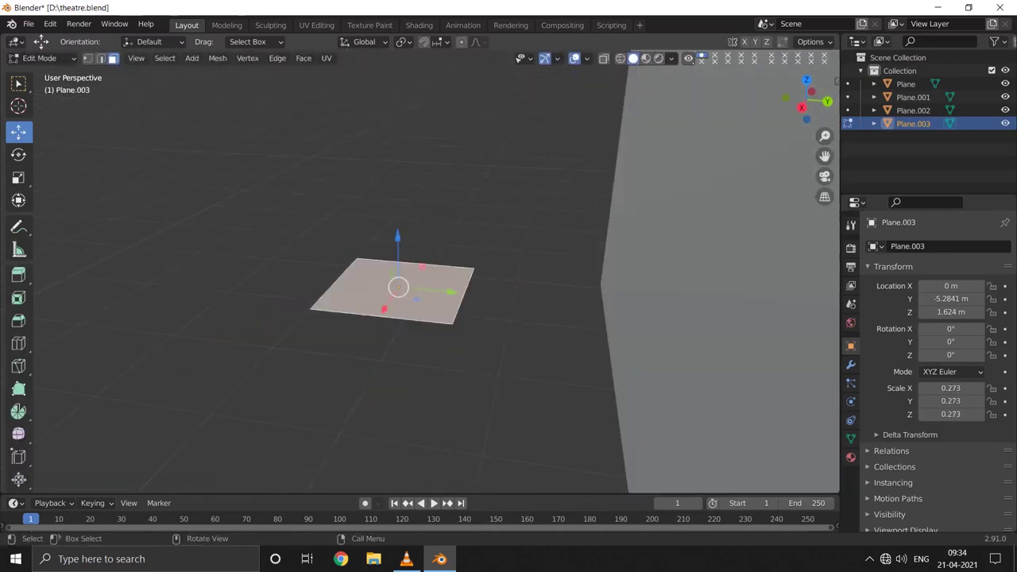
key(e)
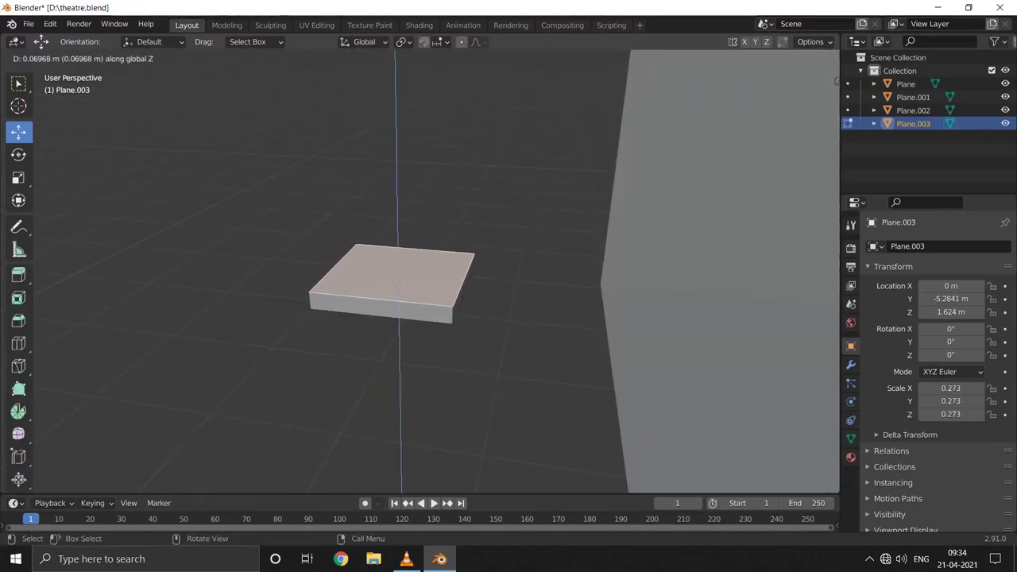
key(Return)
key(ctrl+z)
key(e)
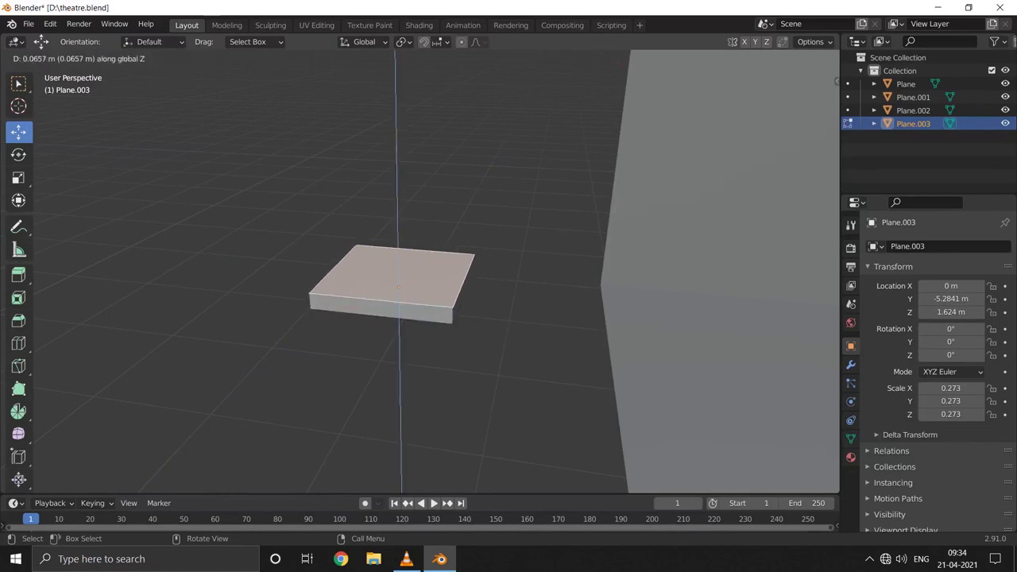
key(Return)
Step: Extrude a thin side strip from the seat and raise it into an upright chair back
key(KP_8)
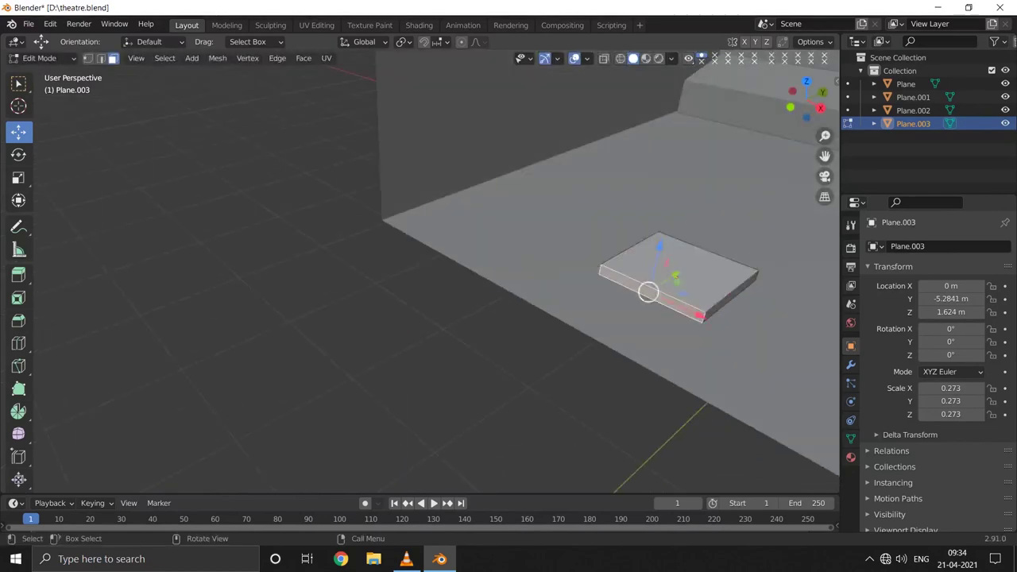
key(KP_2)
middle_drag(421, 286, 445, 278)
key(e)
key(Return)
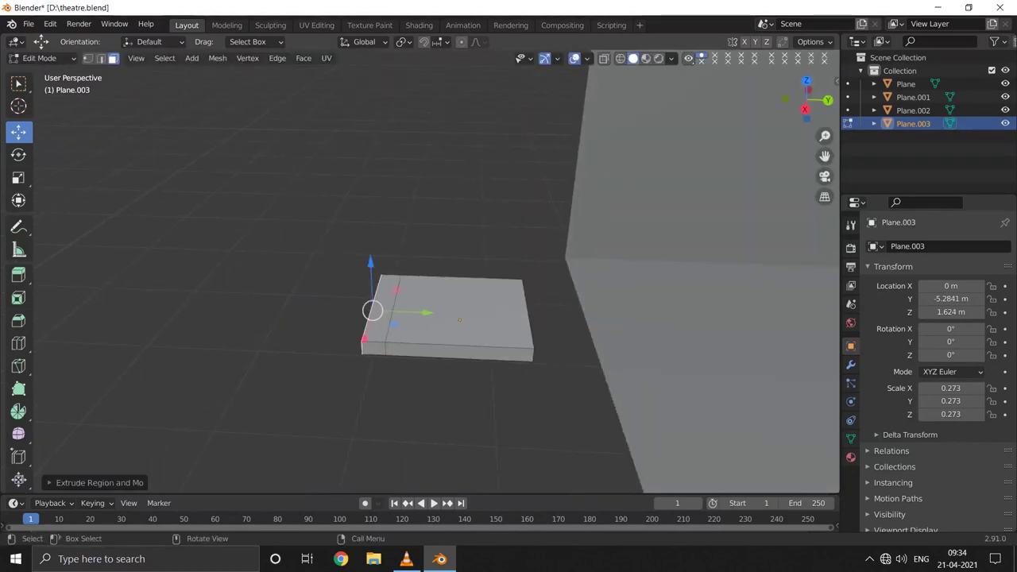
key(e)
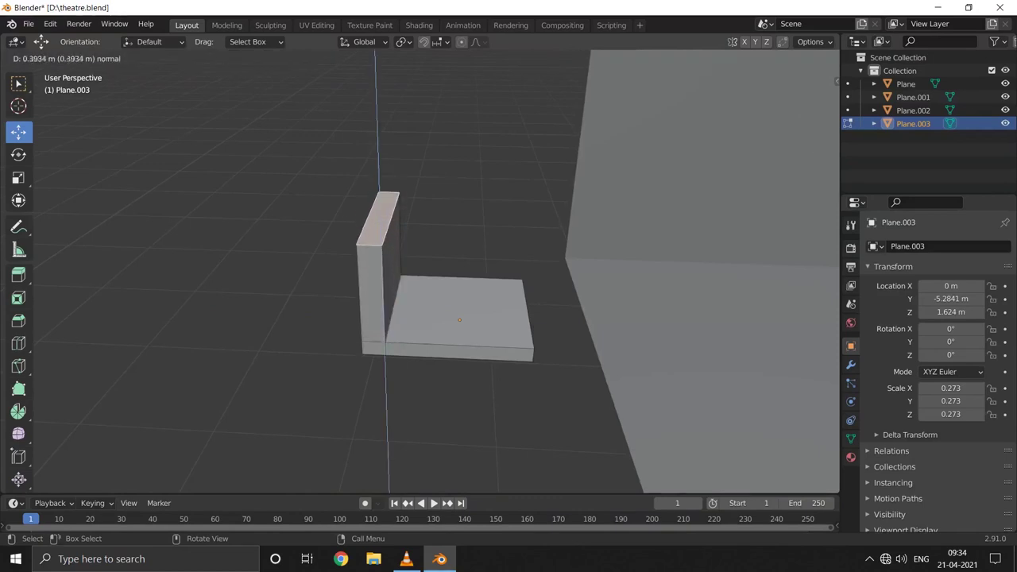
key(Return)
middle_drag(437, 278, 358, 262)
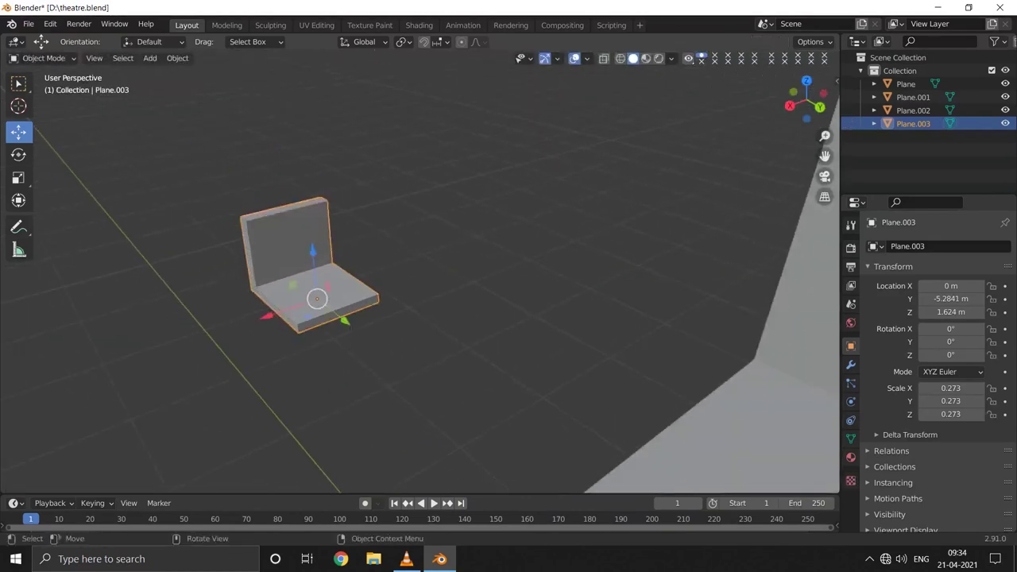
Step: Add two loop cuts across the seat, near its left and right edges
click(378, 327)
middle_drag(379, 328, 332, 318)
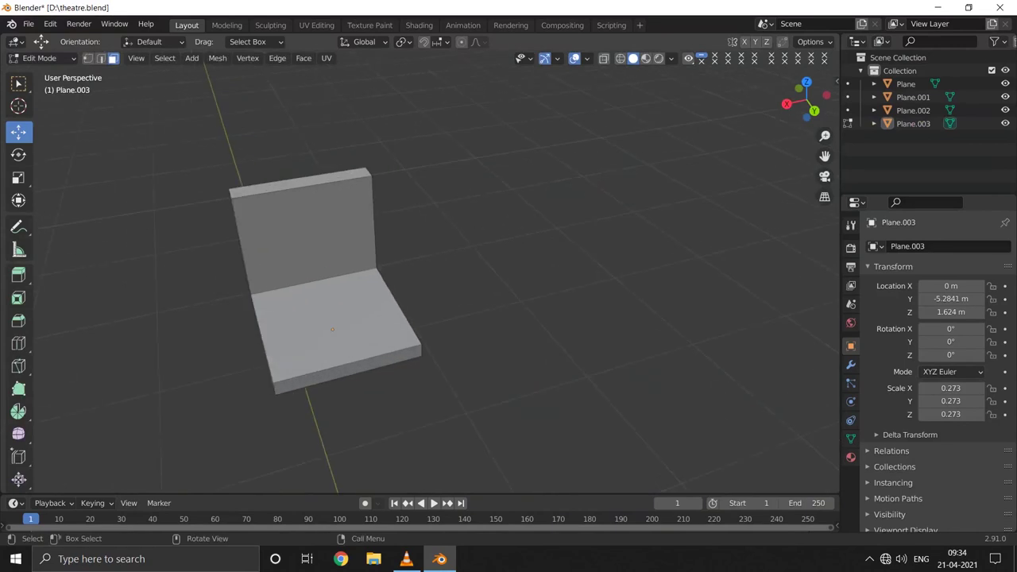
click(346, 361)
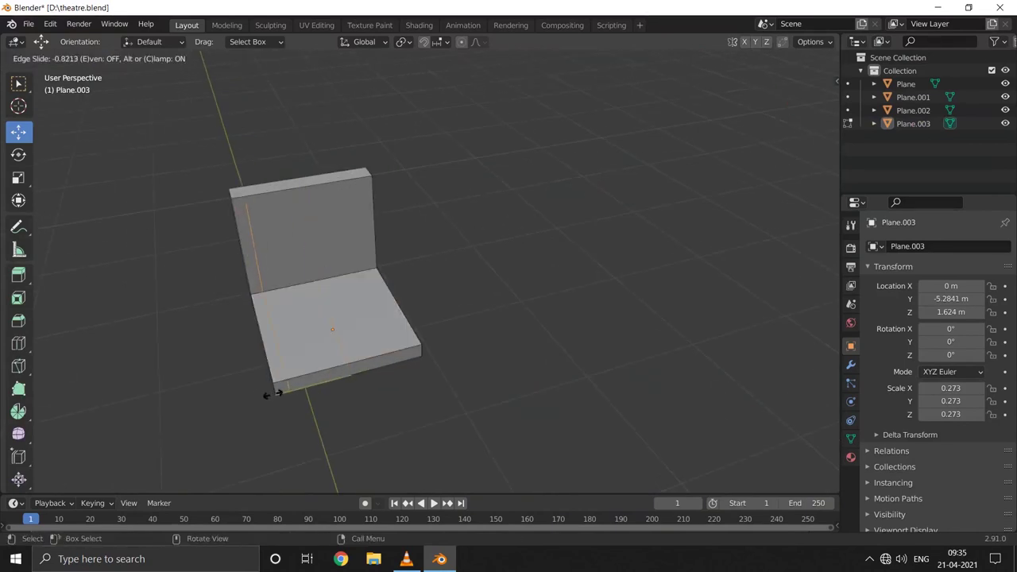
click(274, 393)
click(362, 367)
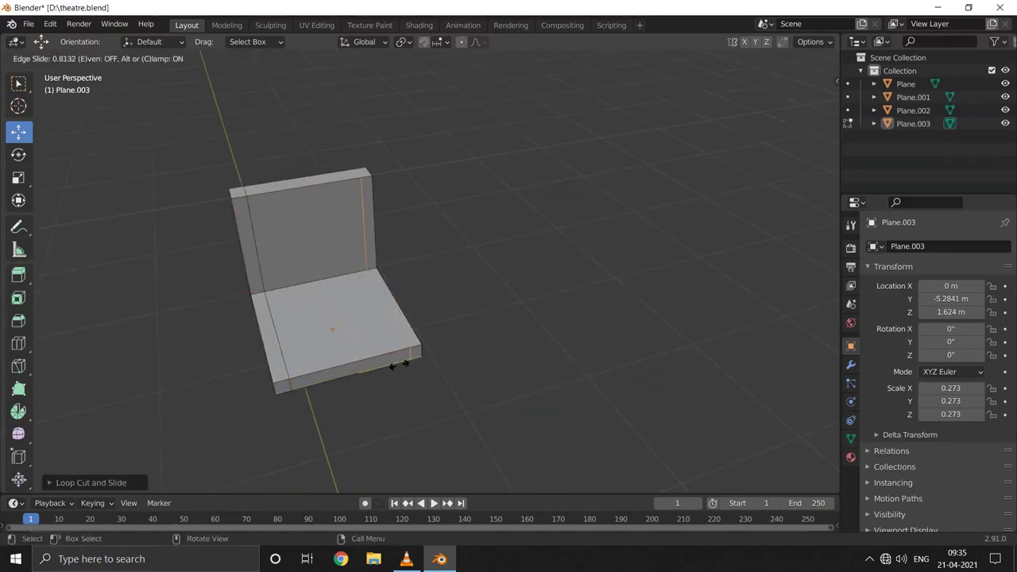
click(394, 364)
Step: Extrude the seat's side strips upward into low armrests
mouse_move(395, 364)
middle_down()
mouse_move(476, 318)
mouse_move(413, 334)
middle_up()
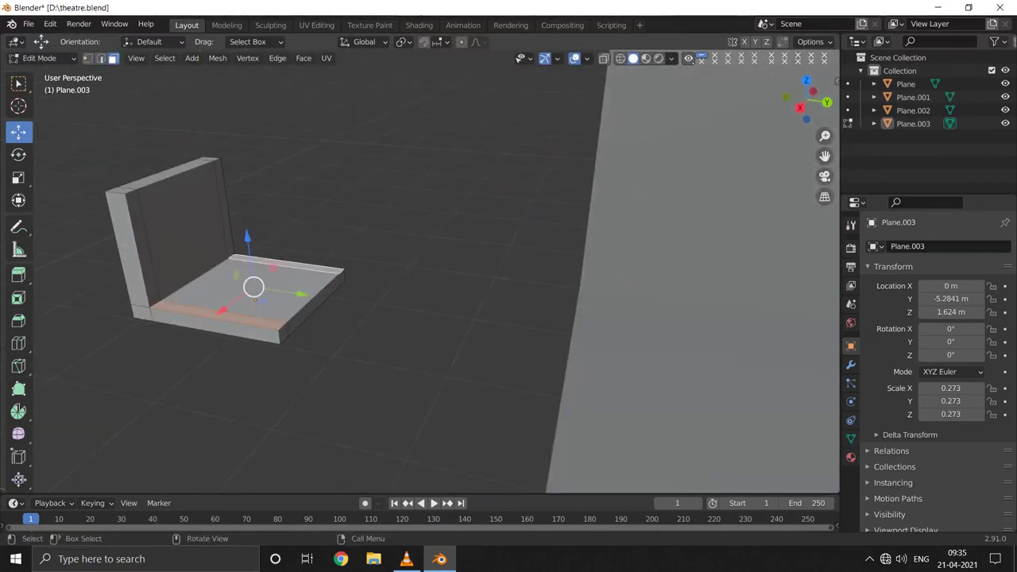
key(e)
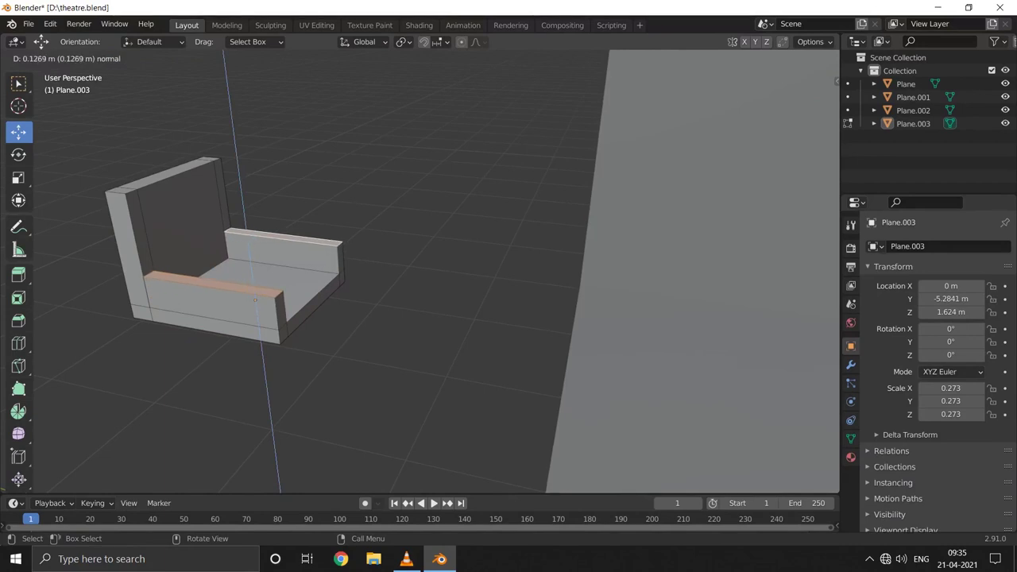
click(254, 300)
scroll(254, 299, up, 2)
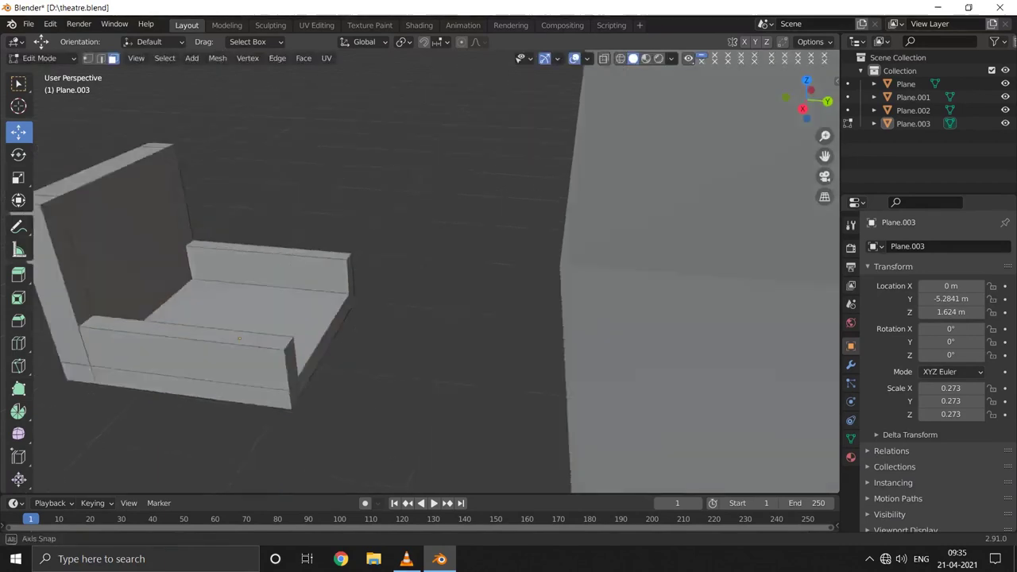
middle_drag(254, 299, 239, 310)
Step: Add a cylinder, scale it down and lift it vertically onto the seat
key(shift+a)
click(295, 270)
key(s)
click(314, 310)
key(g)
key(z)
click(352, 239)
key(s)
click(352, 239)
mouse_move(352, 239)
middle_down()
mouse_move(199, 294)
mouse_move(294, 270)
mouse_move(381, 292)
middle_up()
scroll(294, 271, down, 3)
scroll(294, 270, up, 5)
Step: Shrink the cylinder and hollow its top with an inset, a downward extrusion and a taper
key(s)
click(382, 293)
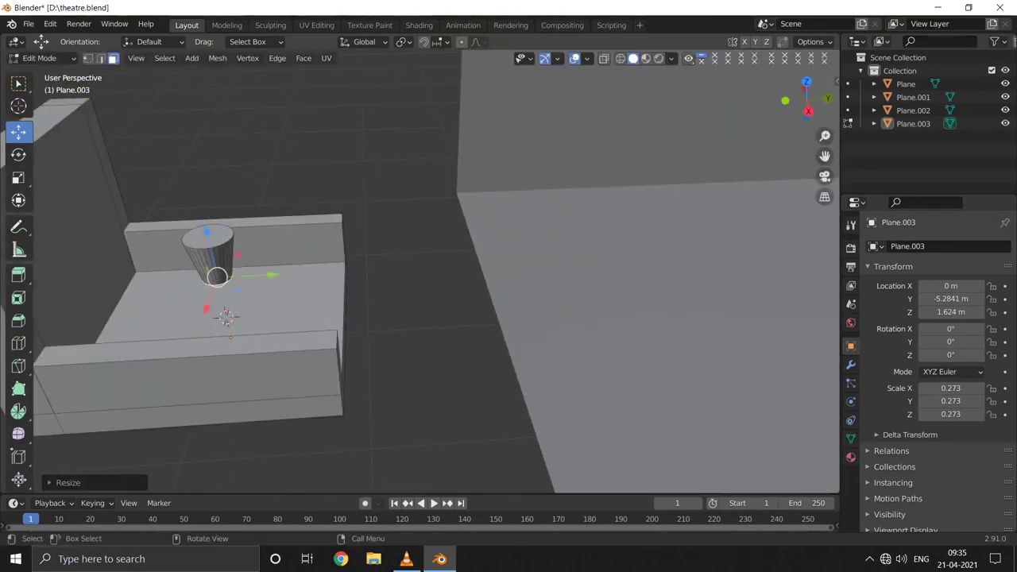
key(i)
key(e)
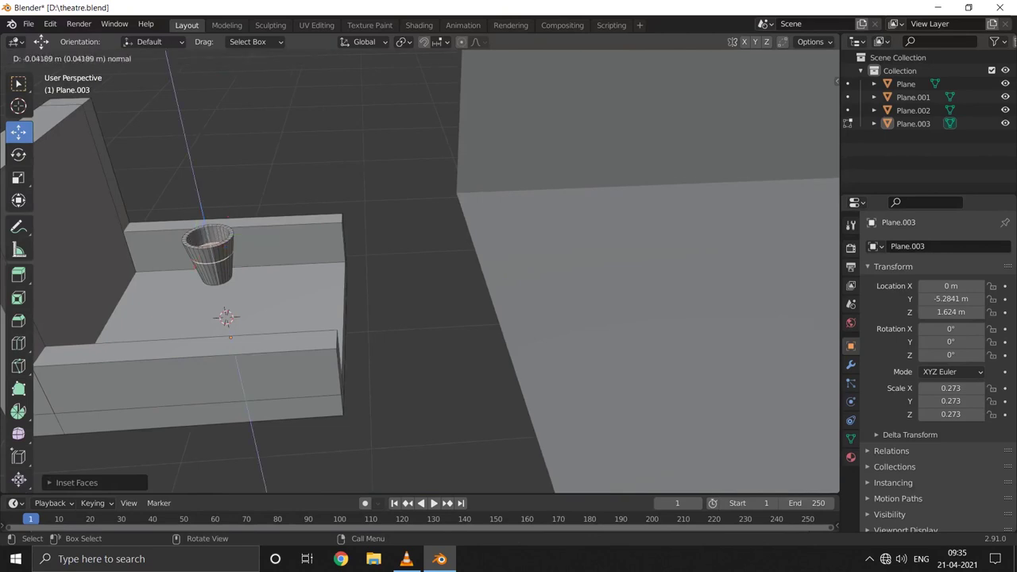
key(Return)
key(s)
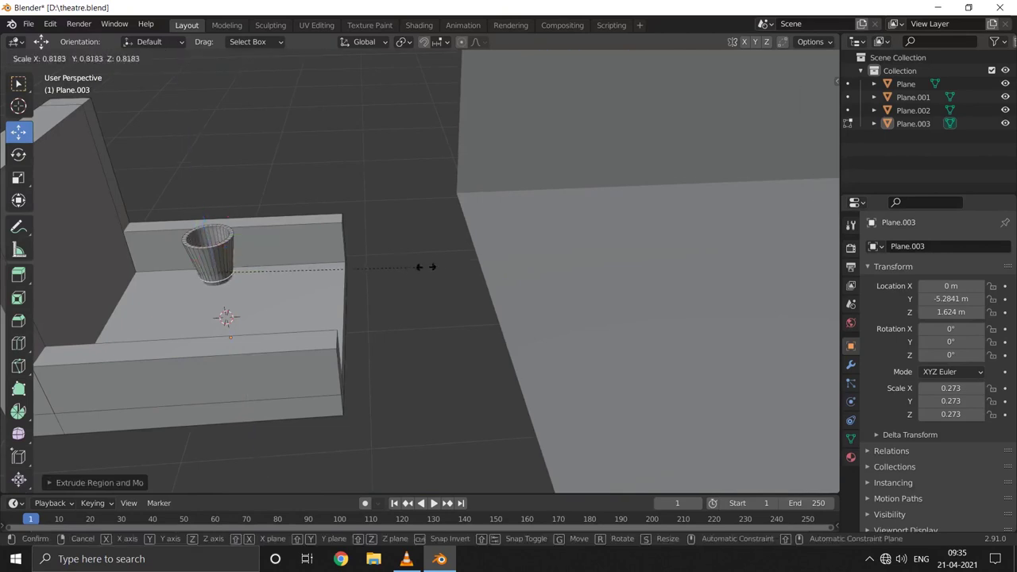
key(Return)
key(Tab)
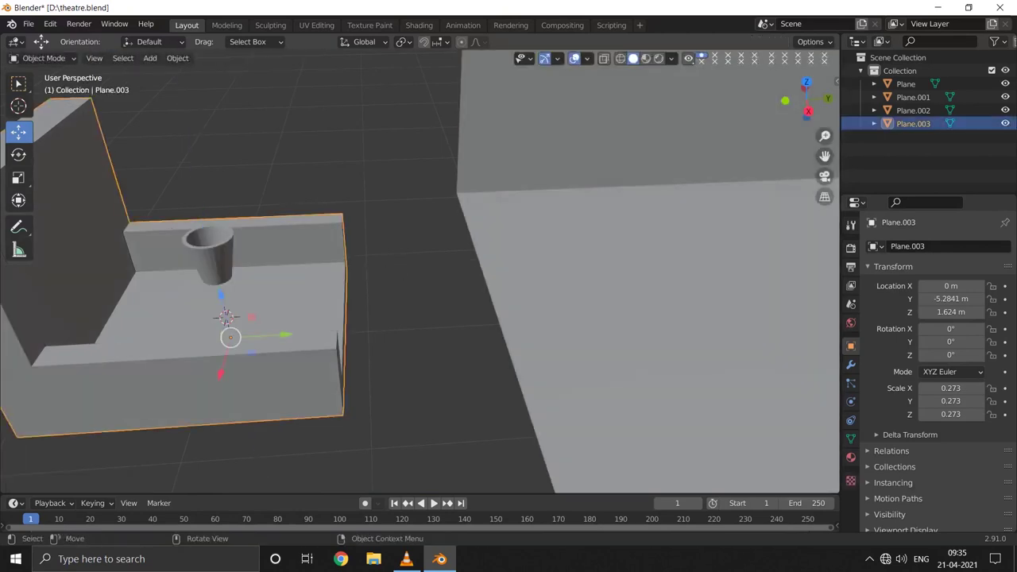
key(Tab)
Step: Select the whole cup and move it along Y and X to one armrest corner
key(ctrl+l)
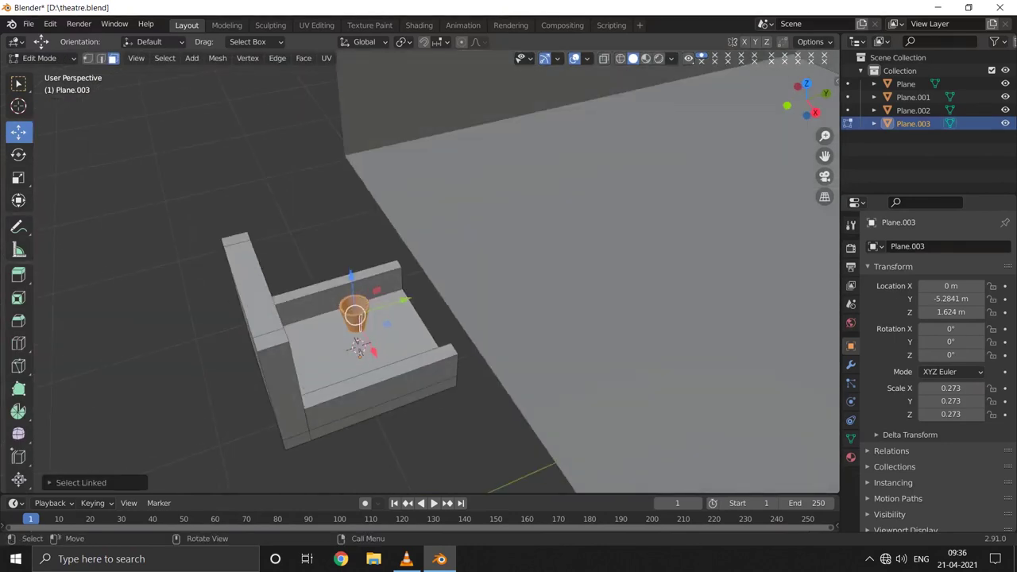
key(KP_7)
scroll(462, 318, up, 2)
key(g)
key(y)
key(Return)
key(g)
key(x)
key(y)
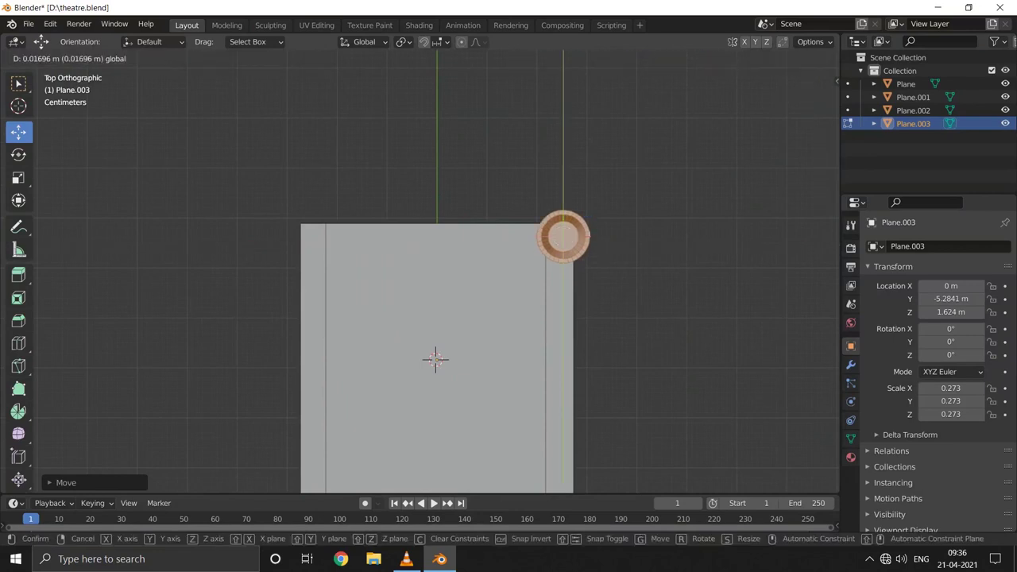
key(Return)
Step: Duplicate the cup along X to the opposite armrest and set its height
key(shift+d)
key(x)
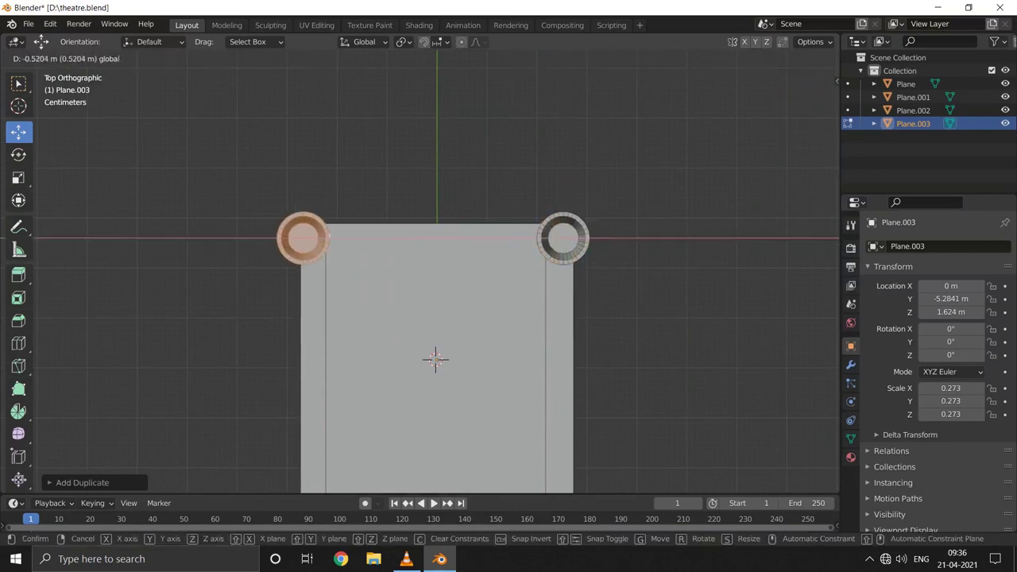
key(Return)
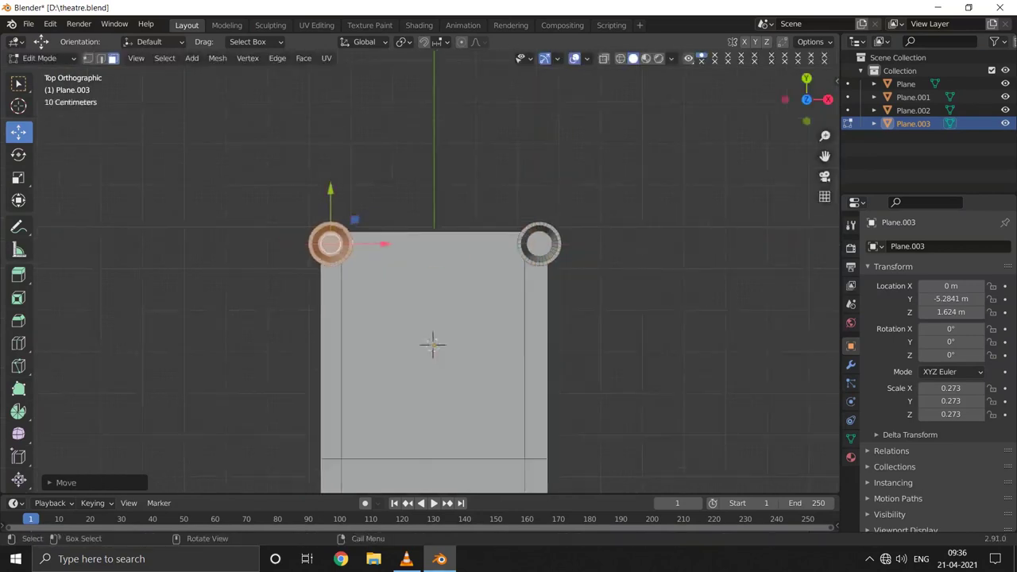
middle_drag(436, 359, 492, 334)
key(l)
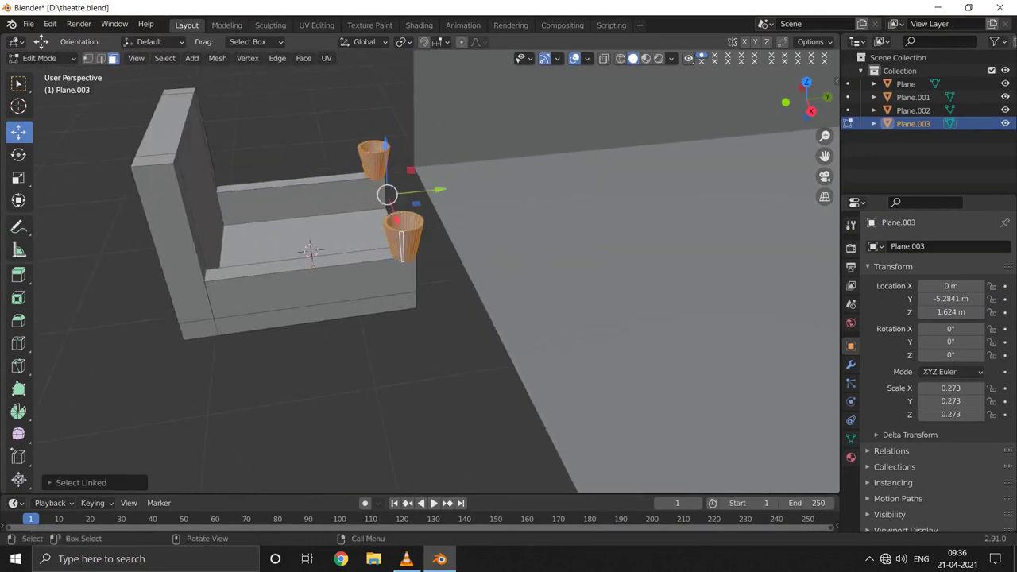
key(g)
key(z)
click(310, 251)
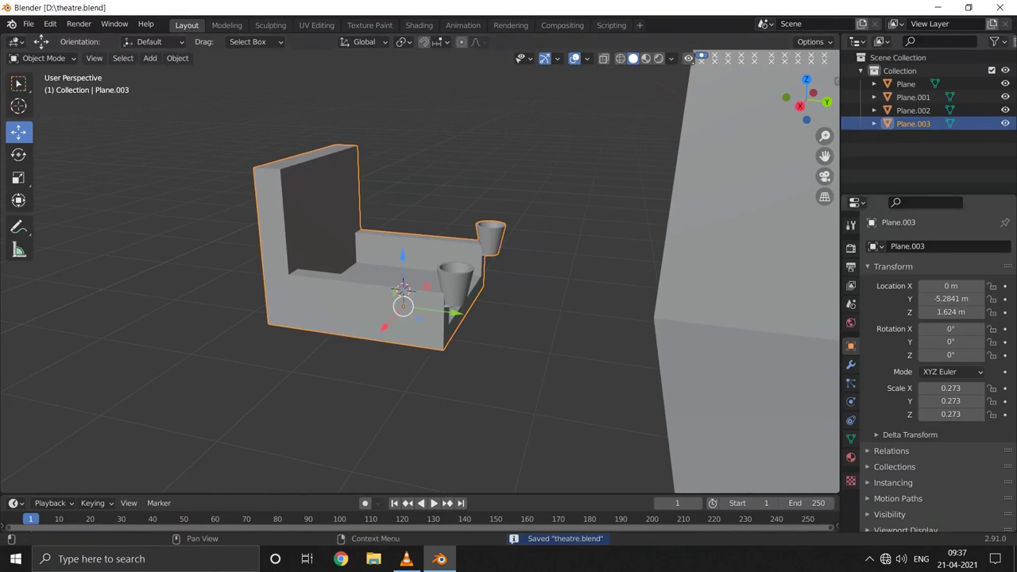
Step: Add a Subdivision Surface modifier to the chair, shade it smooth, and enter Edit Mode
click(850, 363)
click(938, 246)
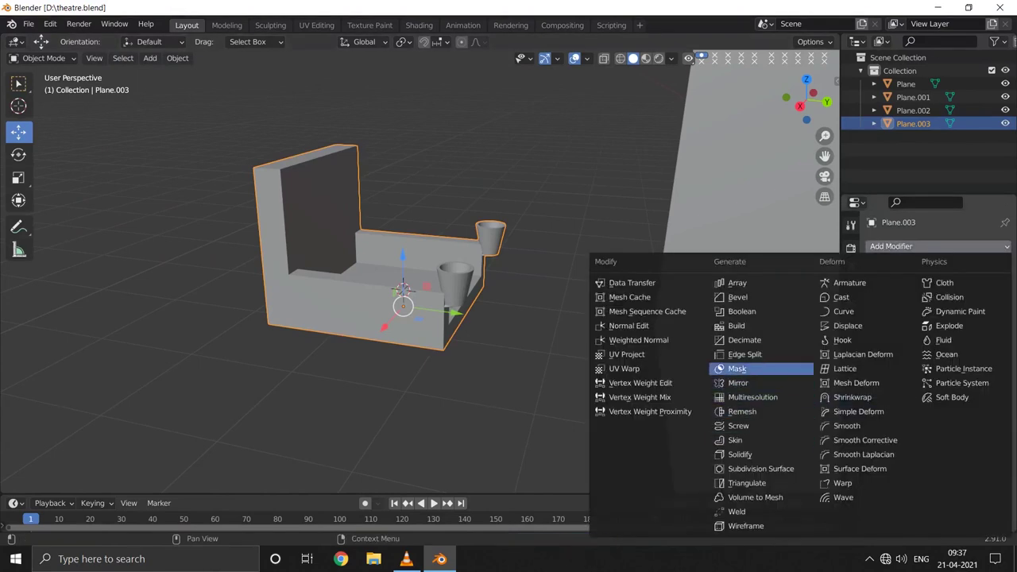
click(760, 468)
middle_drag(477, 318, 516, 318)
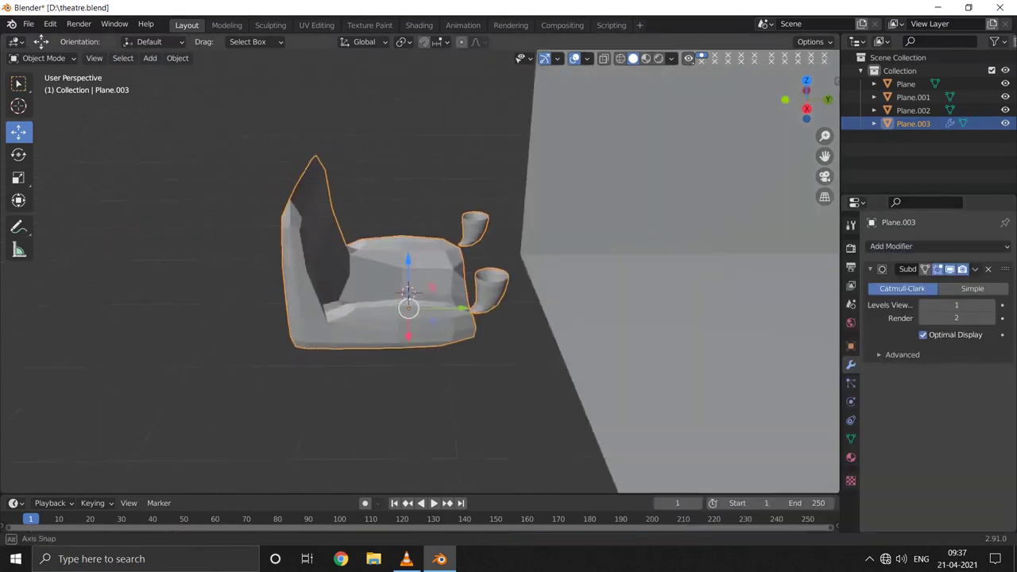
right_click(341, 298)
click(342, 302)
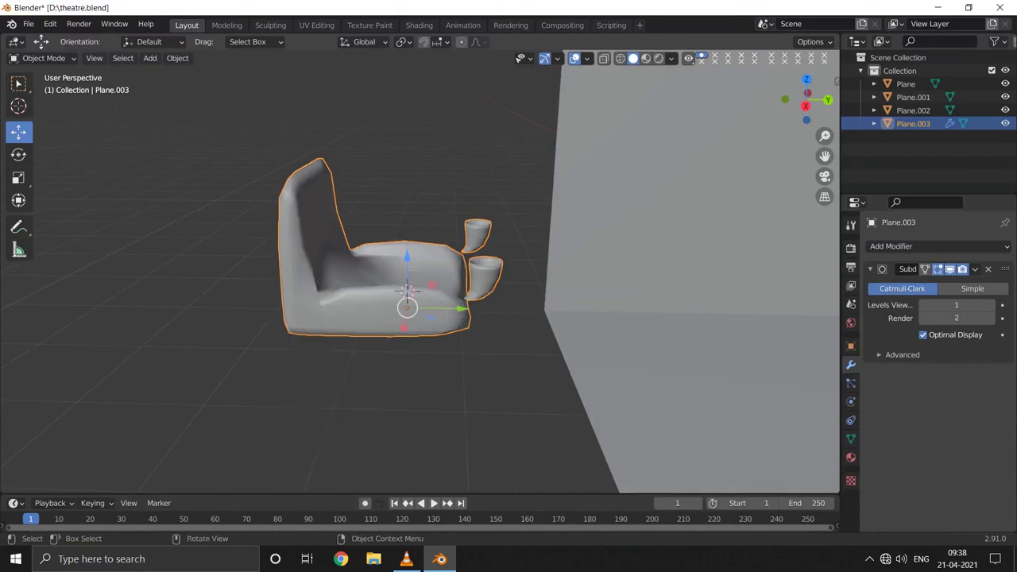
key(Tab)
Step: Add two edge loops across the chair back, the second near its edge
key(ctrl+r)
click(298, 242)
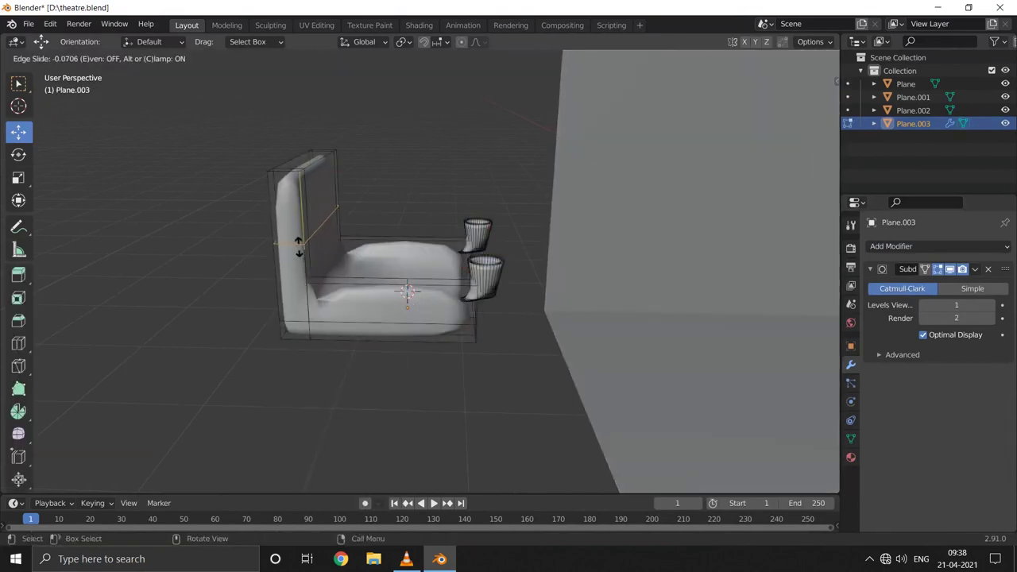
click(298, 189)
key(ctrl+r)
click(304, 239)
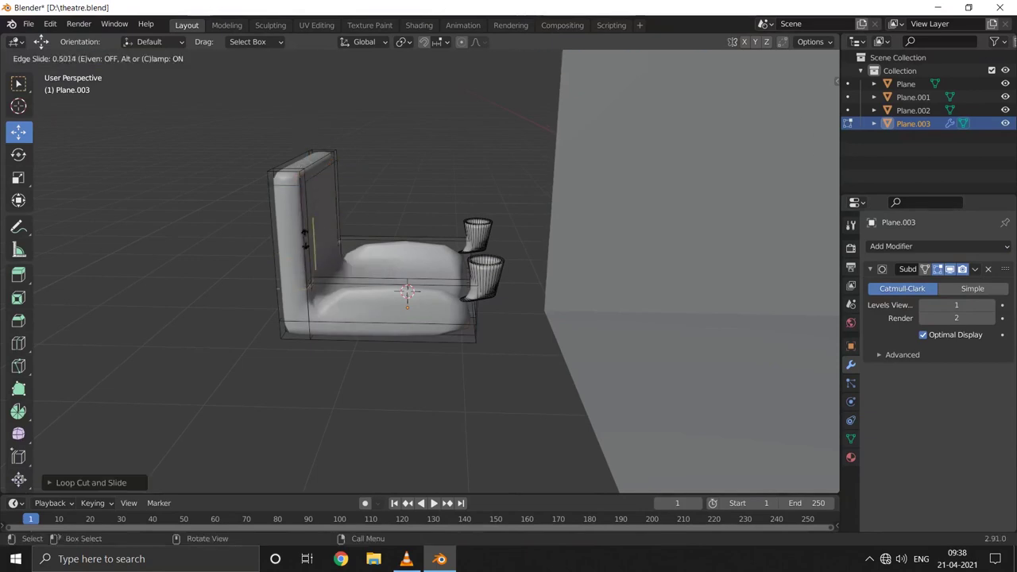
click(307, 230)
Step: Add two edge loops across the seat, one placed near the edge
key(ctrl+r)
click(344, 315)
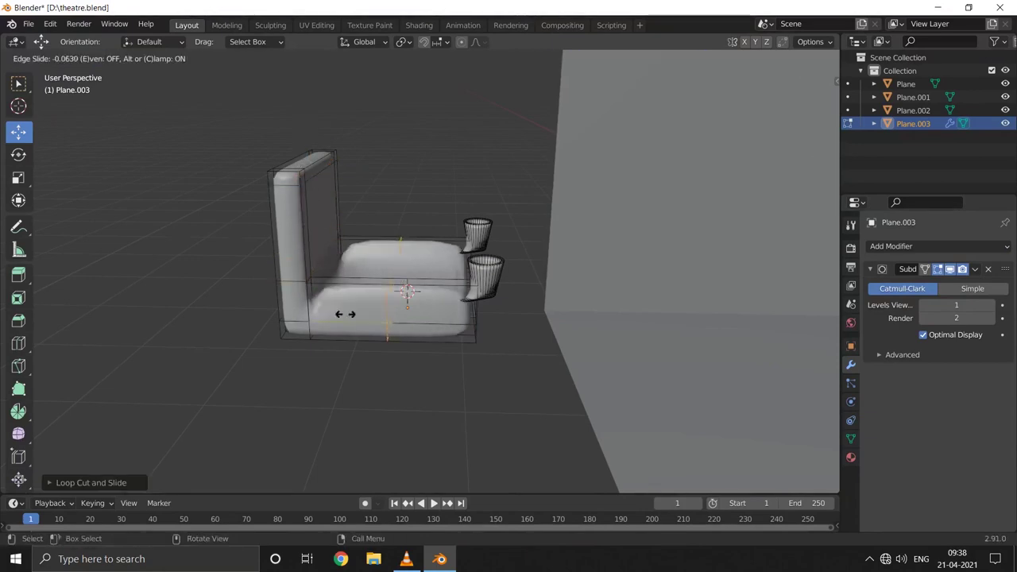
click(252, 308)
key(ctrl+r)
click(401, 329)
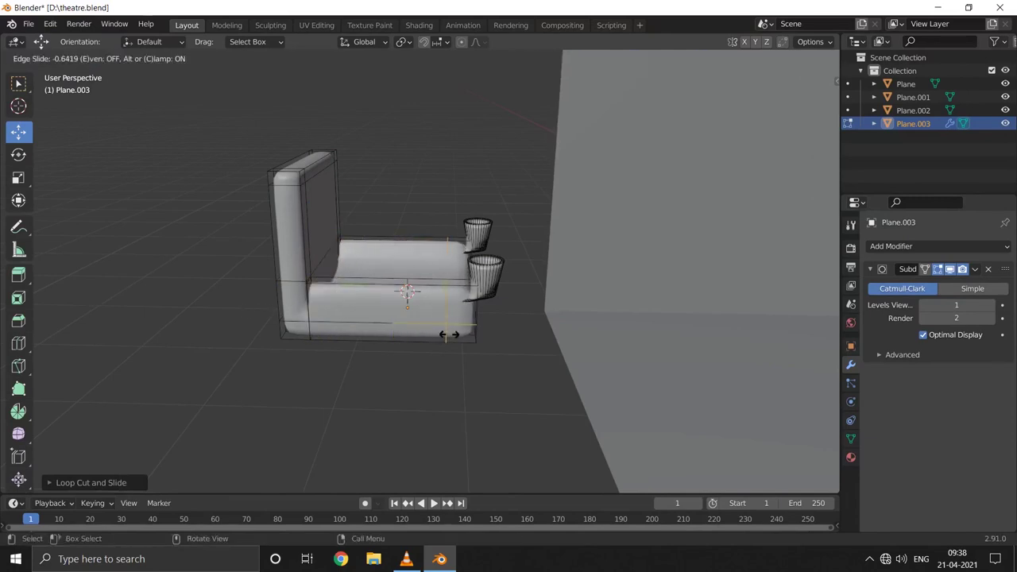
click(541, 337)
Step: Add a loop across the chair's front near the edge, then inspect the smoothed chair
middle_drag(542, 337, 406, 321)
key(ctrl+r)
click(407, 308)
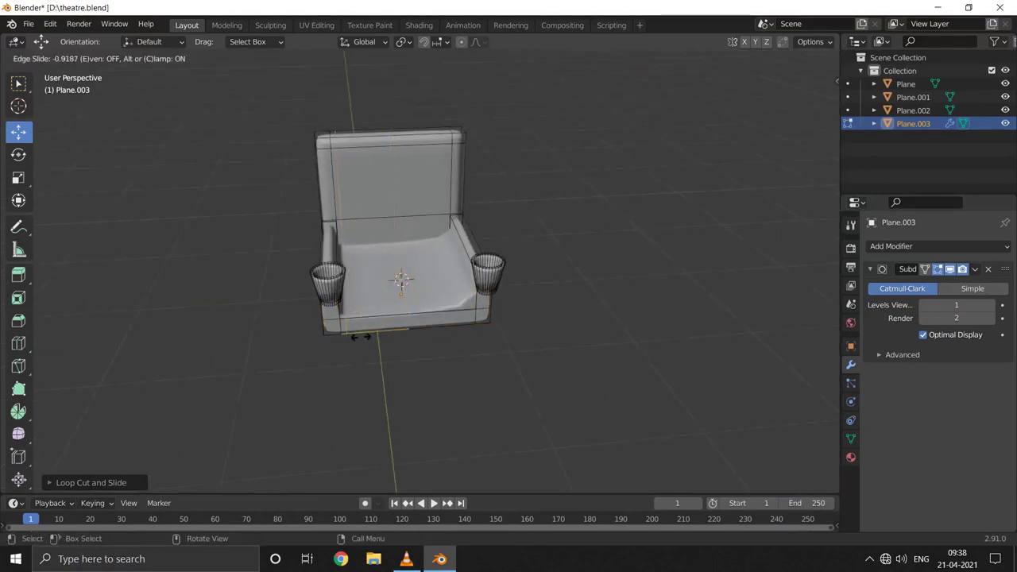
click(485, 331)
key(Tab)
middle_drag(484, 332, 556, 318)
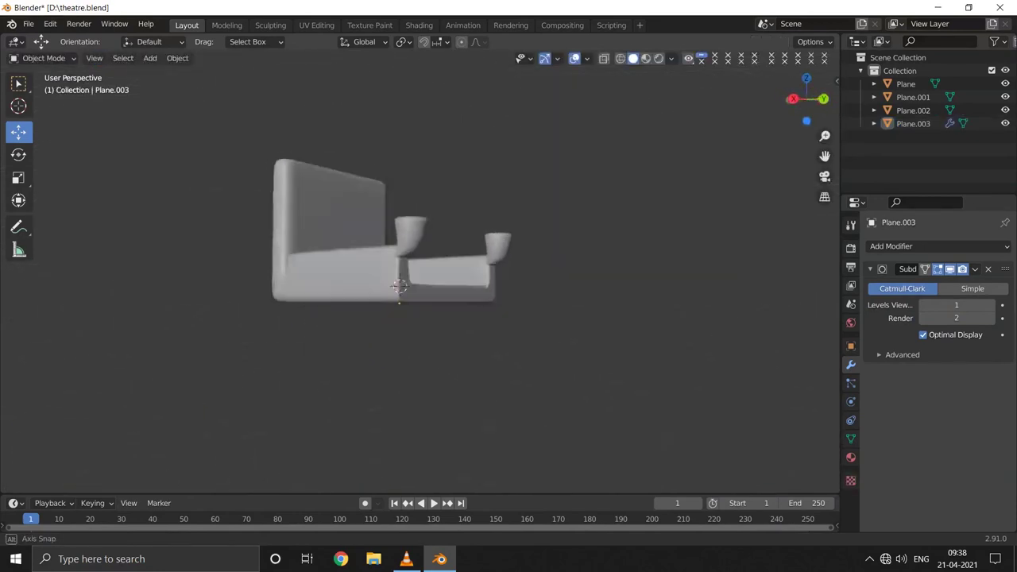
scroll(400, 298, up, 3)
middle_drag(400, 298, 445, 302)
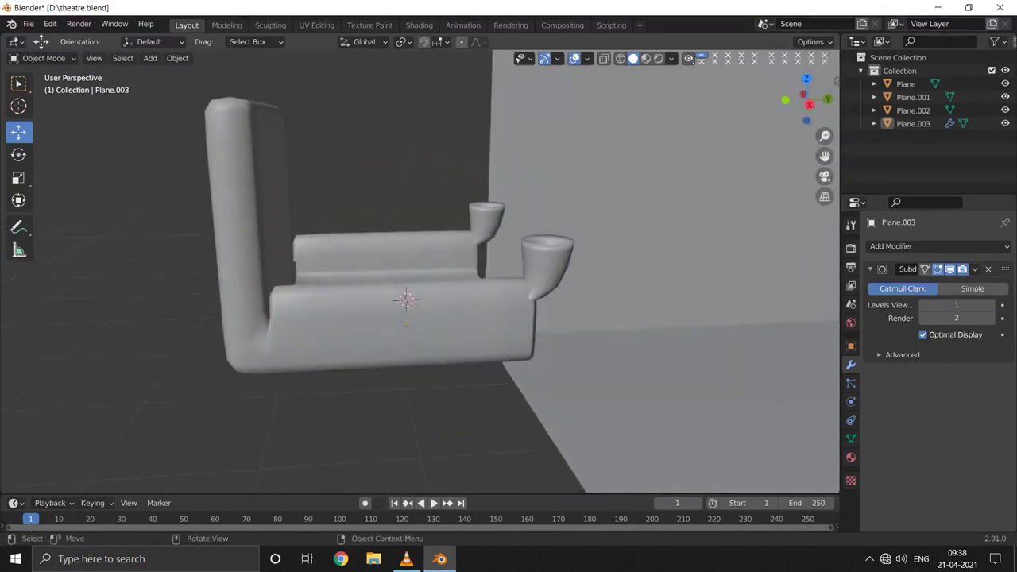
Step: Add edge loops on the chair side, sliding one up to the top edge
key(Tab)
key(ctrl+r)
click(244, 312)
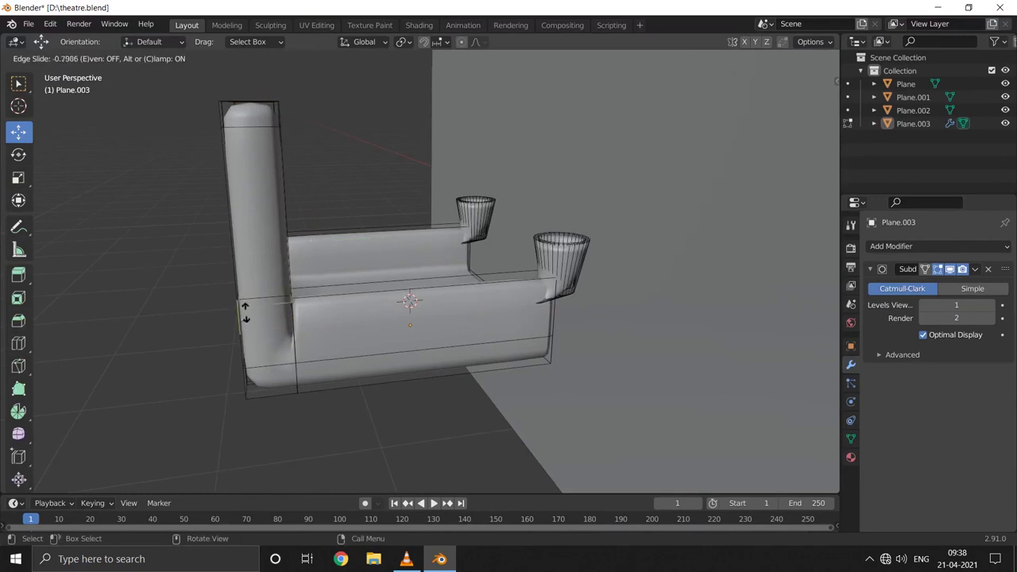
click(255, 255)
key(ctrl+r)
click(547, 302)
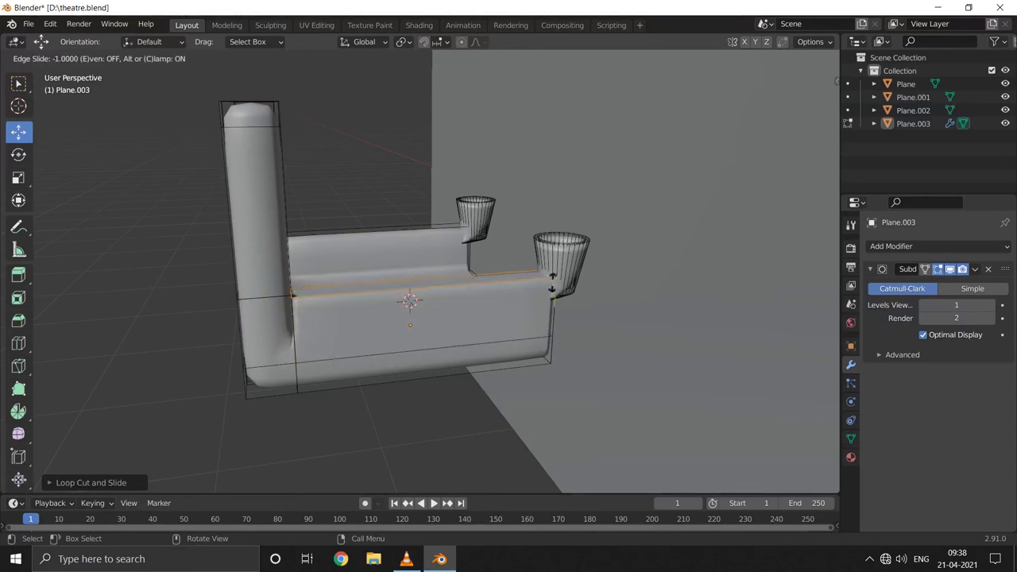
click(552, 275)
Step: Move a vertical edge of the chair side along the Y axis
click(294, 331)
middle_drag(421, 318, 485, 318)
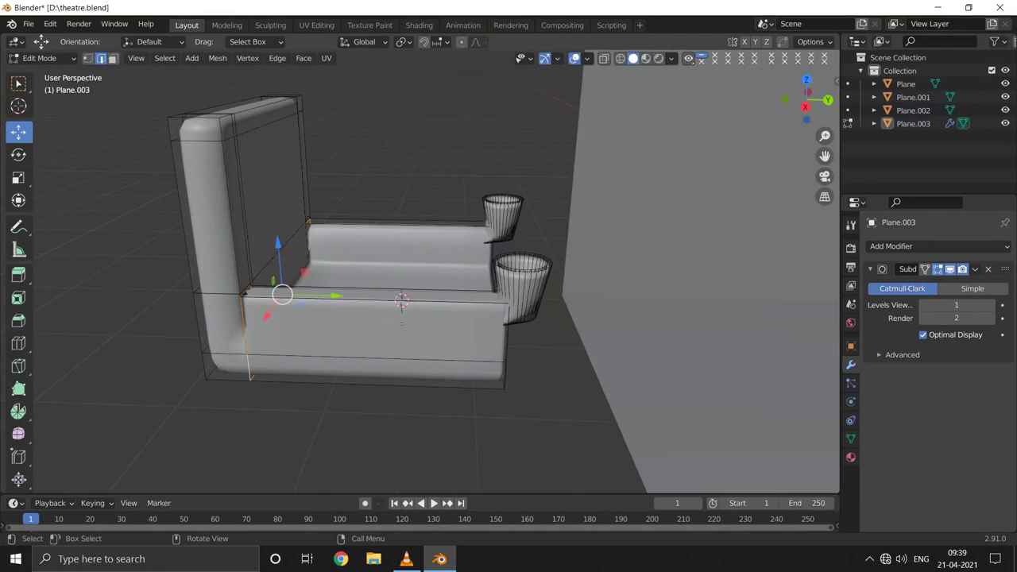
key(g)
key(y)
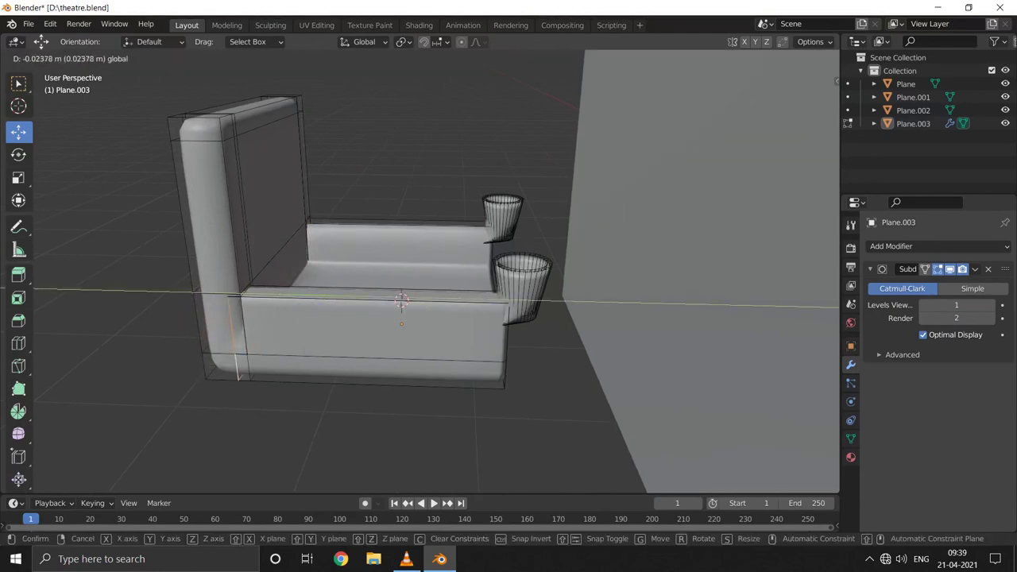
key(Return)
key(Tab)
middle_drag(402, 318, 392, 319)
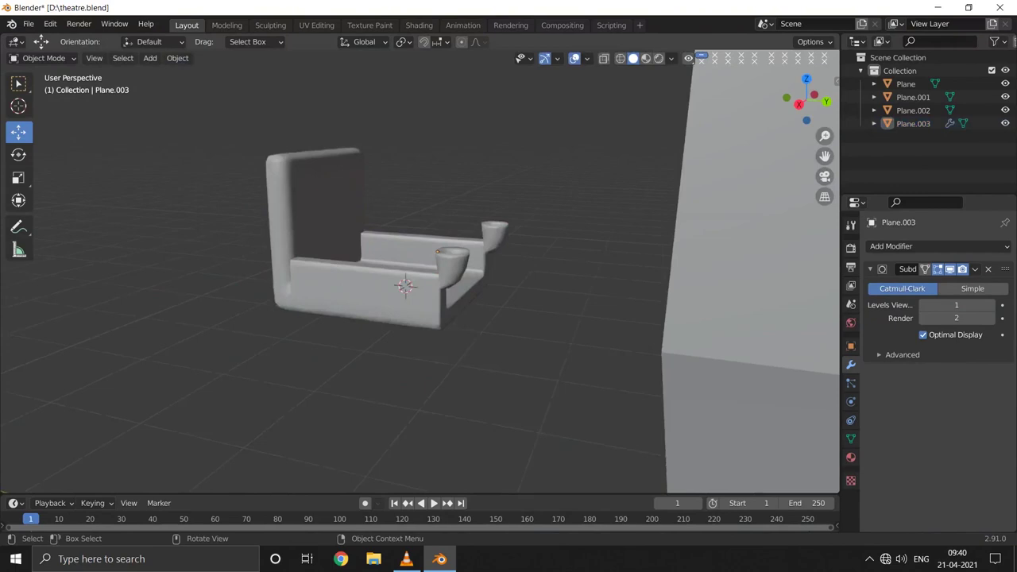
Step: Extrude the chair's bottom face down into a base and loop-cut around it
key(e)
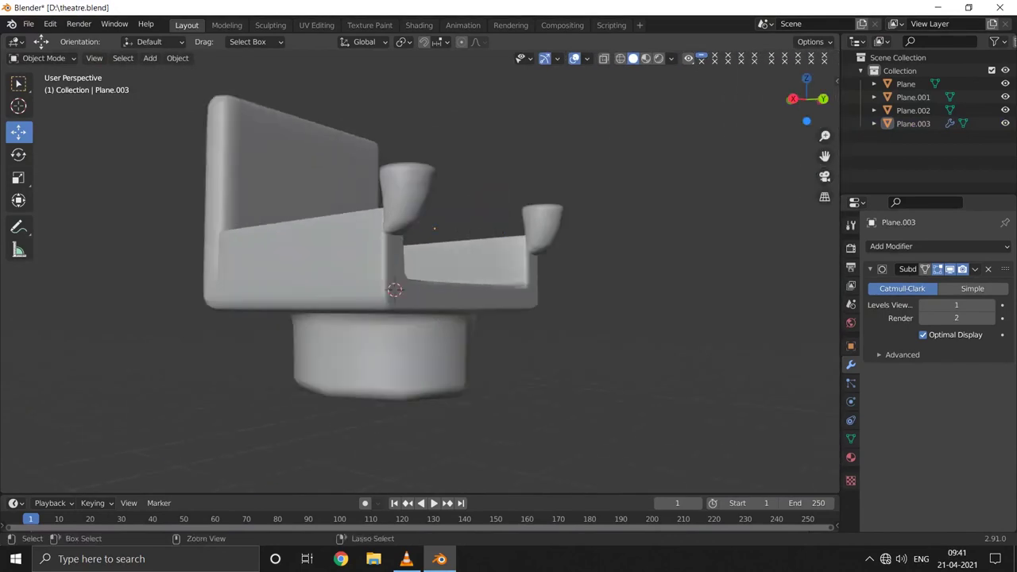
key(Tab)
key(ctrl+r)
click(382, 390)
click(391, 368)
key(ctrl+r)
click(386, 323)
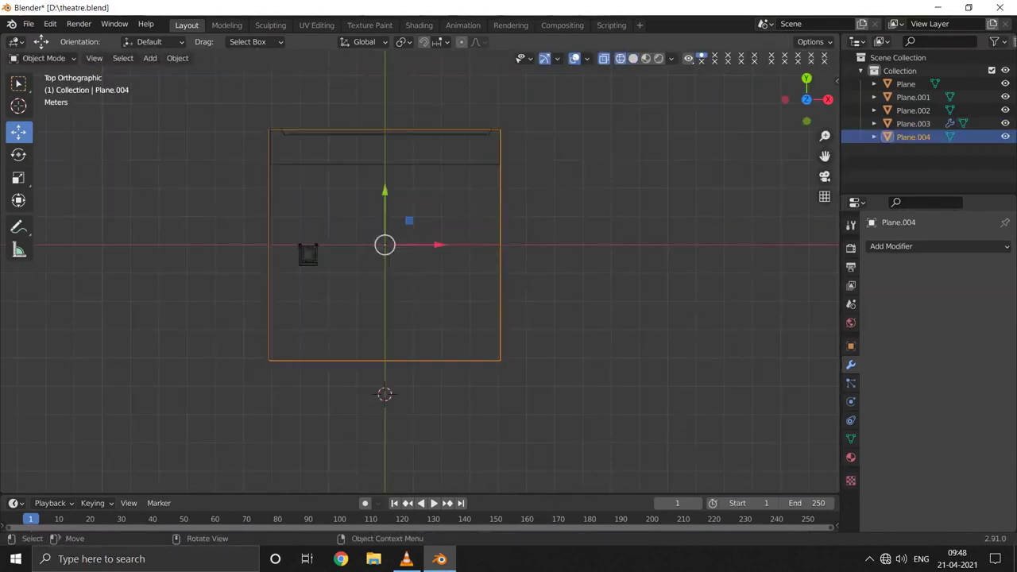
Step: With X-ray on, narrow Plane.004 along X and move it onto the room floor
key(alt+z)
mouse_move(477, 318)
middle_down()
mouse_move(429, 238)
mouse_move(429, 174)
middle_up()
key(s)
key(x)
click(604, 243)
key(g)
click(597, 257)
key(s)
key(x)
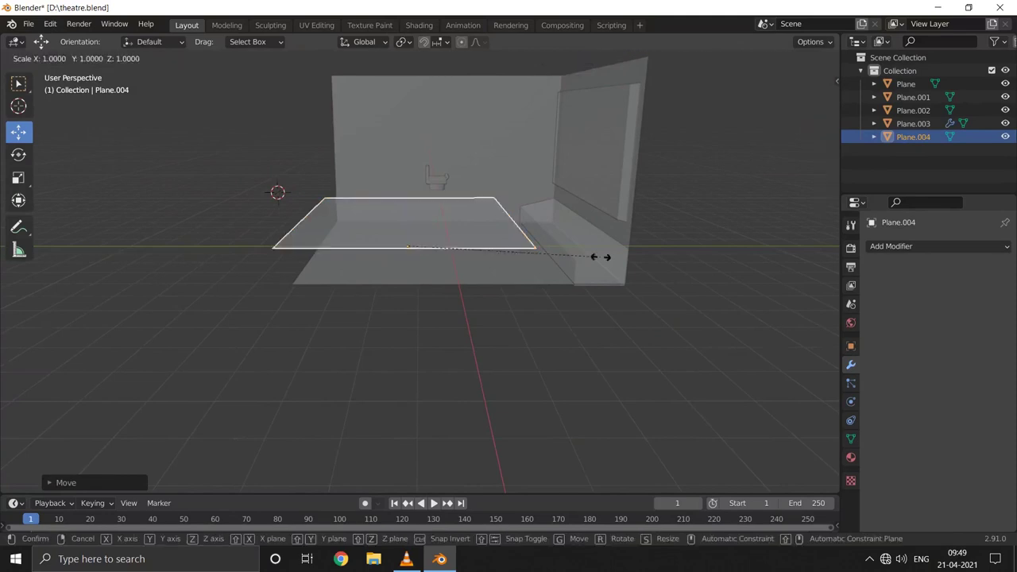
click(551, 256)
key(g)
key(Return)
Step: Widen the plane slightly along X to fit the floor
middle_drag(421, 317, 398, 262)
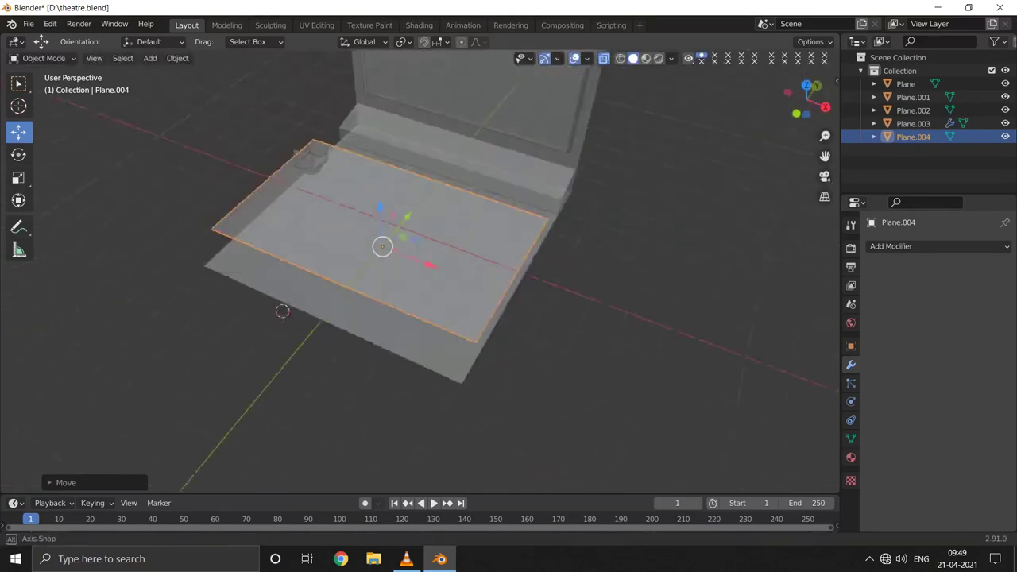
key(s)
key(x)
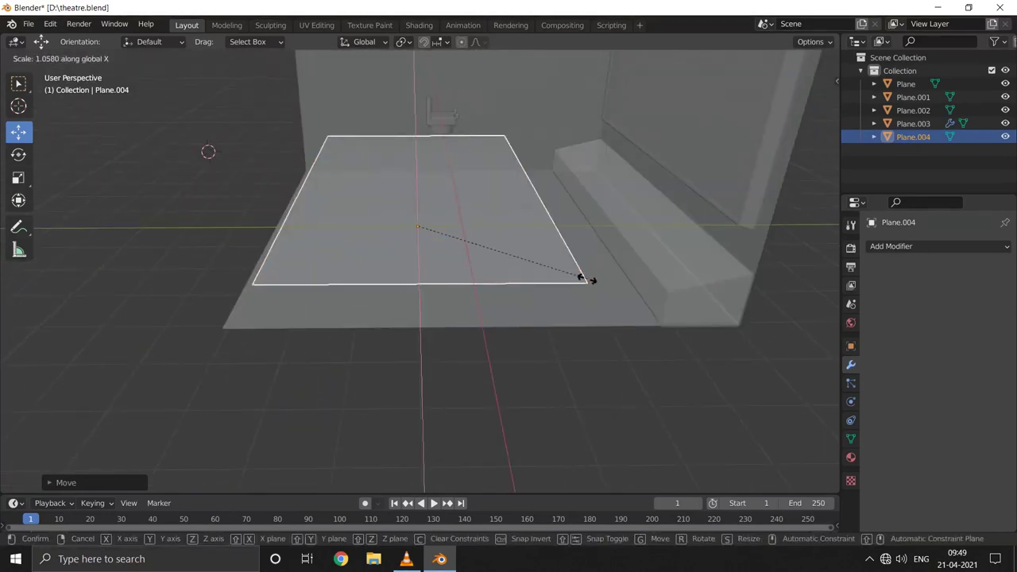
key(Return)
mouse_move(208, 151)
middle_down()
mouse_move(175, 326)
mouse_move(234, 182)
mouse_move(257, 201)
middle_up()
Step: Lower the plane vertically along Z
key(Tab)
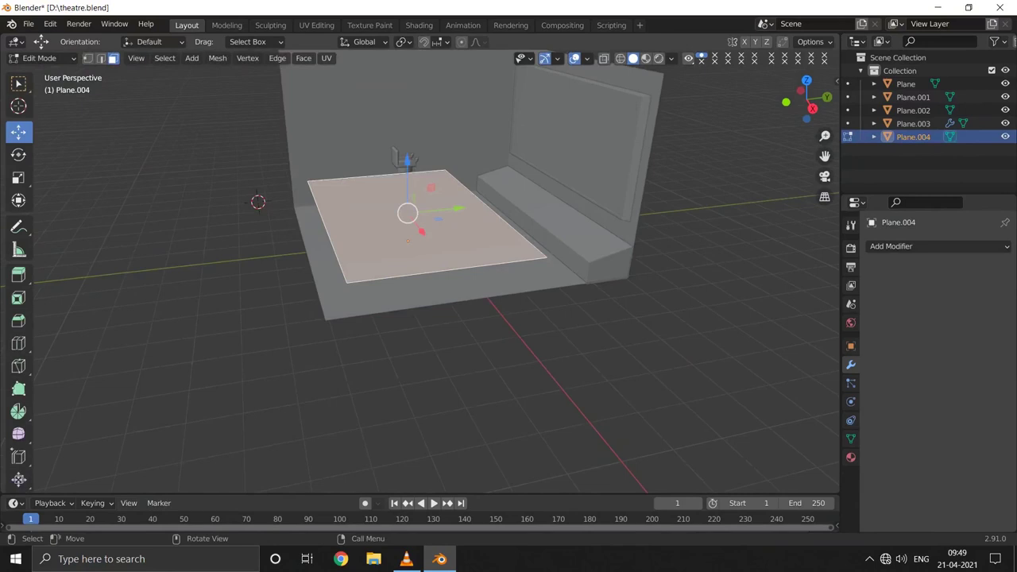
middle_drag(413, 263, 429, 238)
key(g)
key(z)
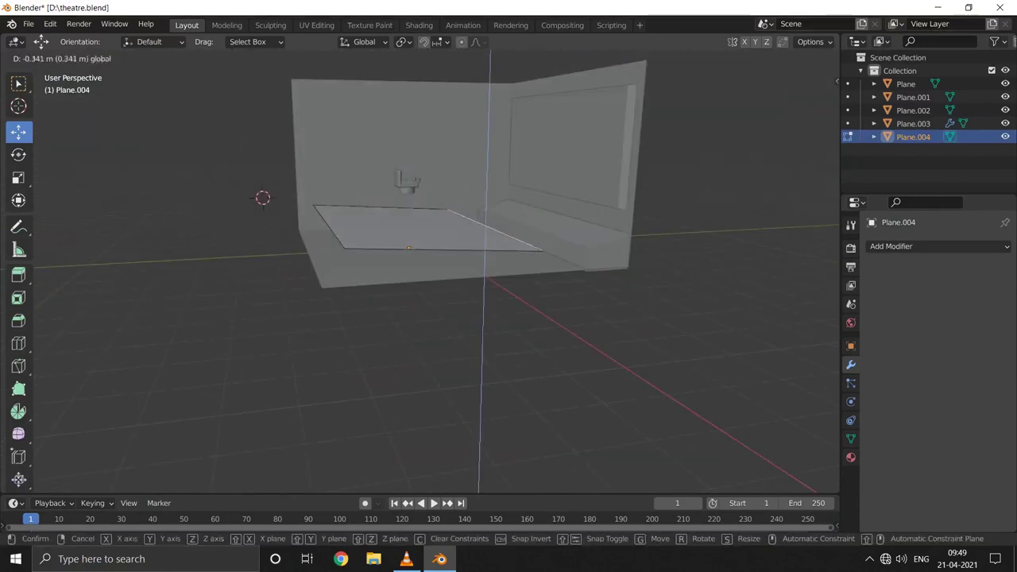
key(Return)
key(Tab)
key(g)
key(z)
key(Return)
Step: Cut the plane into four lengthwise strips and extrude a strip face
key(Tab)
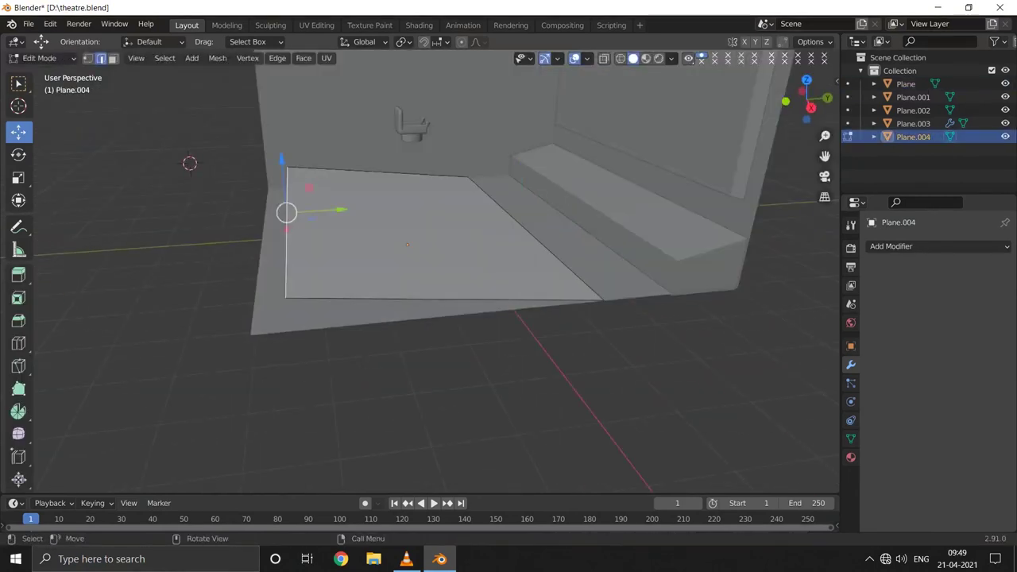
key(ctrl+r)
scroll(397, 239, up, 3)
click(421, 242)
key(3)
mouse_move(369, 241)
middle_down()
mouse_move(368, 199)
mouse_move(409, 227)
middle_up()
key(e)
mouse_move(219, 166)
middle_down()
mouse_move(243, 170)
mouse_move(116, 146)
mouse_move(111, 120)
middle_up()
Step: Extrude the floor's front edge down along Z into a band
key(alt+a)
key(2)
key(e)
key(z)
click(159, 146)
key(g)
key(z)
click(159, 146)
middle_drag(398, 238, 445, 334)
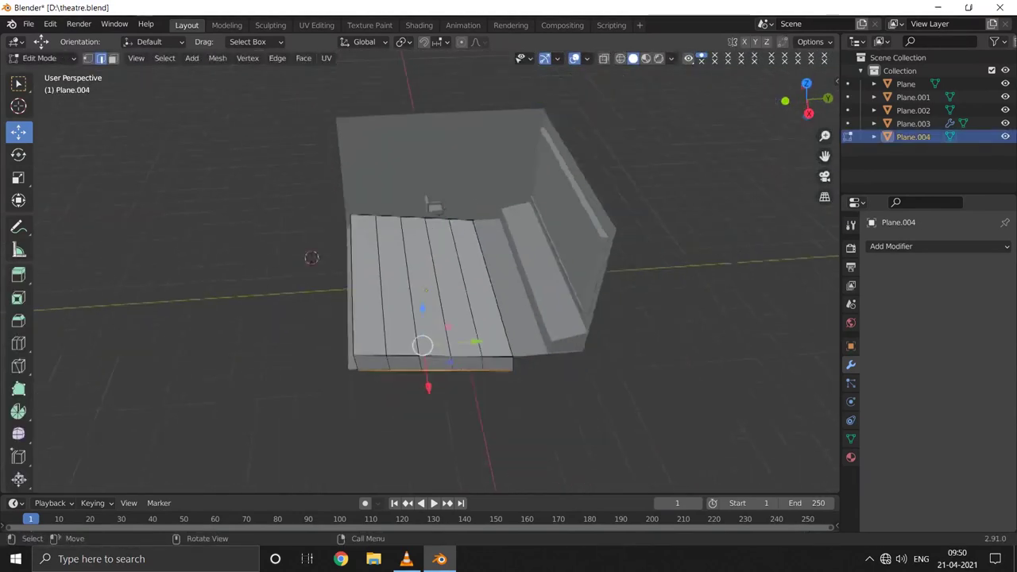
Step: Cut a new loop across the floor planks and slide it into place
key(ctrl+r)
click(386, 220)
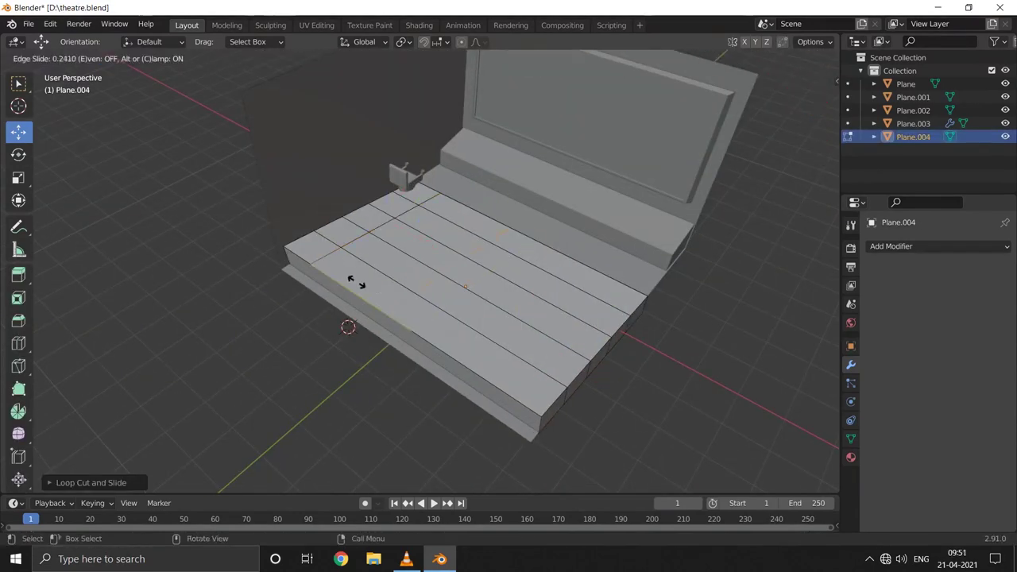
click(403, 296)
mouse_move(403, 296)
middle_down()
mouse_move(341, 238)
mouse_move(350, 199)
middle_up()
Step: Move the floor's left side face vertically back to floor height
click(340, 238)
key(g)
key(z)
middle_drag(421, 270, 489, 204)
key(g)
key(z)
key(Return)
key(g)
key(Escape)
key(g)
key(Escape)
Step: Extrude the selected face and move it to form a lowered step
key(e)
key(Return)
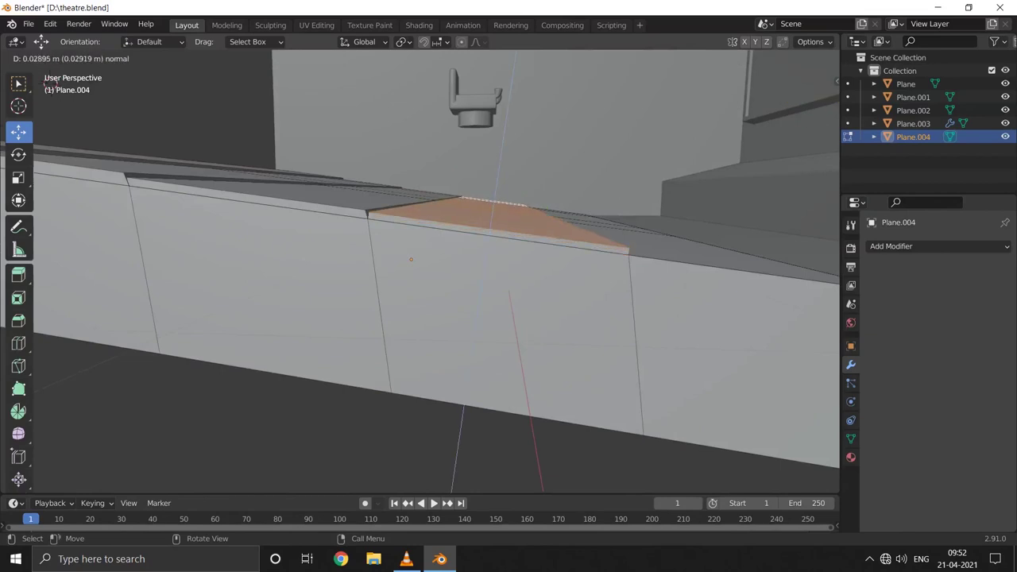
key(g)
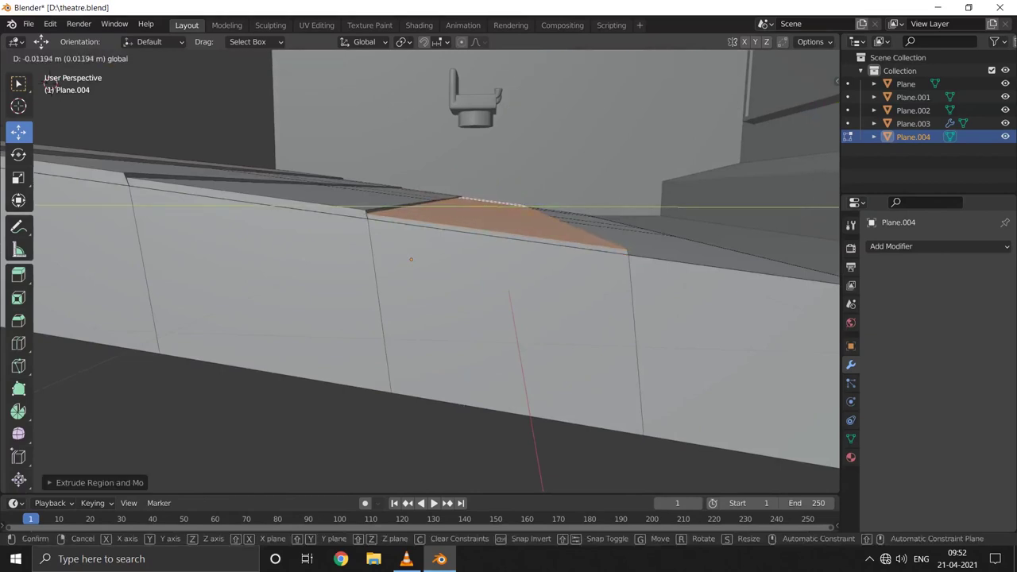
key(Return)
mouse_move(421, 270)
middle_down()
mouse_move(445, 238)
mouse_move(476, 270)
mouse_move(493, 318)
middle_up()
Step: Select the floor's corner face and save theatre.blend
key(Tab)
key(Tab)
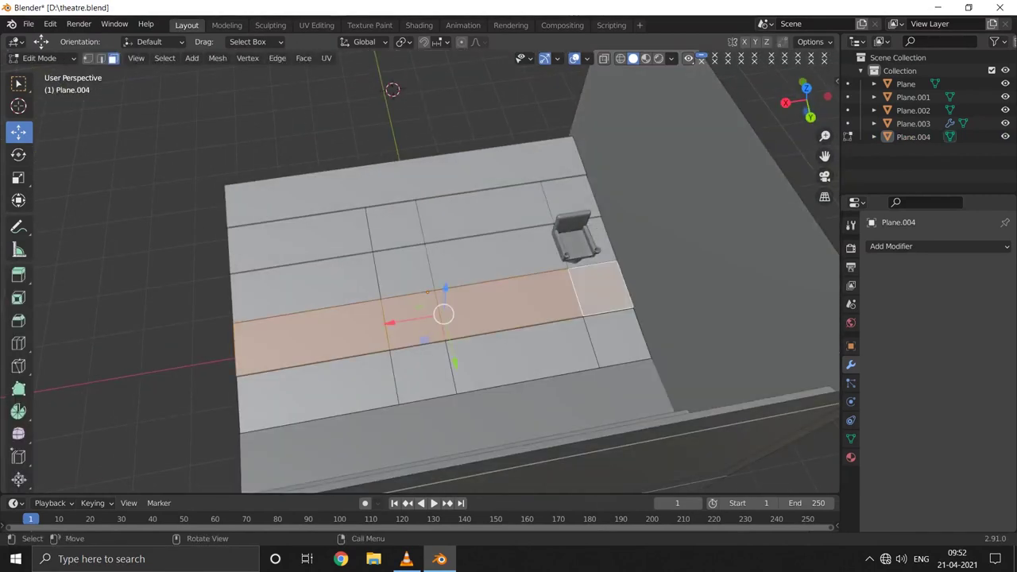
click(601, 288)
key(Tab)
mouse_move(600, 288)
middle_down()
mouse_move(284, 148)
mouse_move(322, 191)
mouse_move(314, 173)
middle_up()
key(ctrl+s)
click(426, 163)
scroll(425, 163, up, 2)
scroll(445, 197, up, 2)
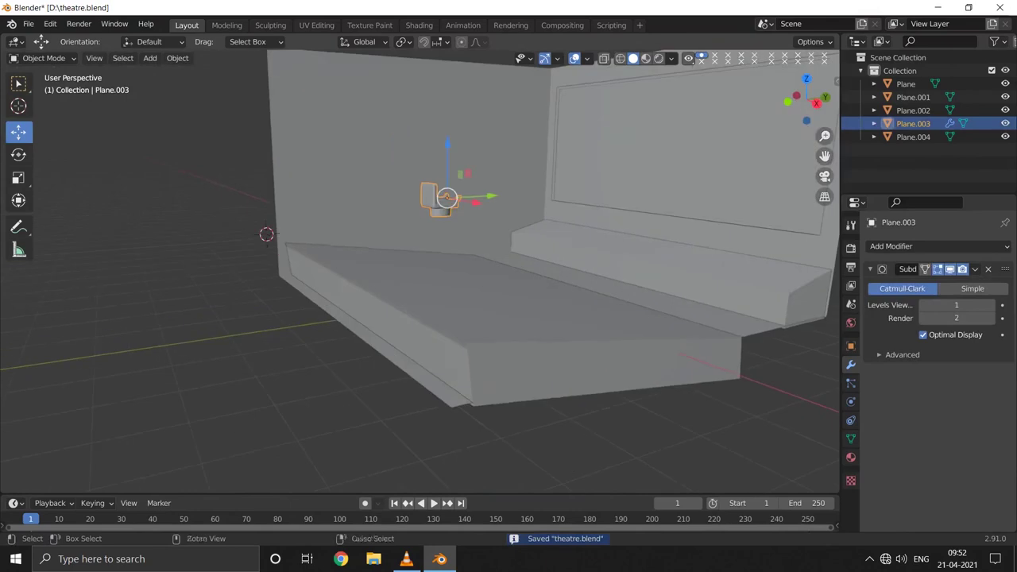
Step: Select the wall object Plane, enter Edit Mode and save the theatre file
scroll(441, 199, down, 2)
scroll(441, 198, up, 4)
click(906, 83)
key(Tab)
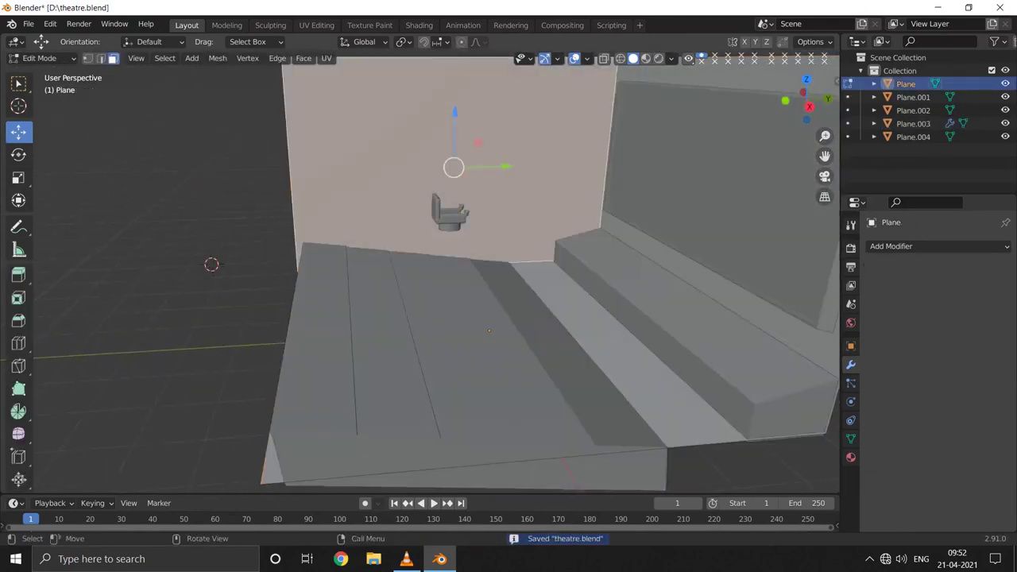
scroll(441, 271, down, 2)
key(ctrl+s)
middle_drag(445, 318, 556, 309)
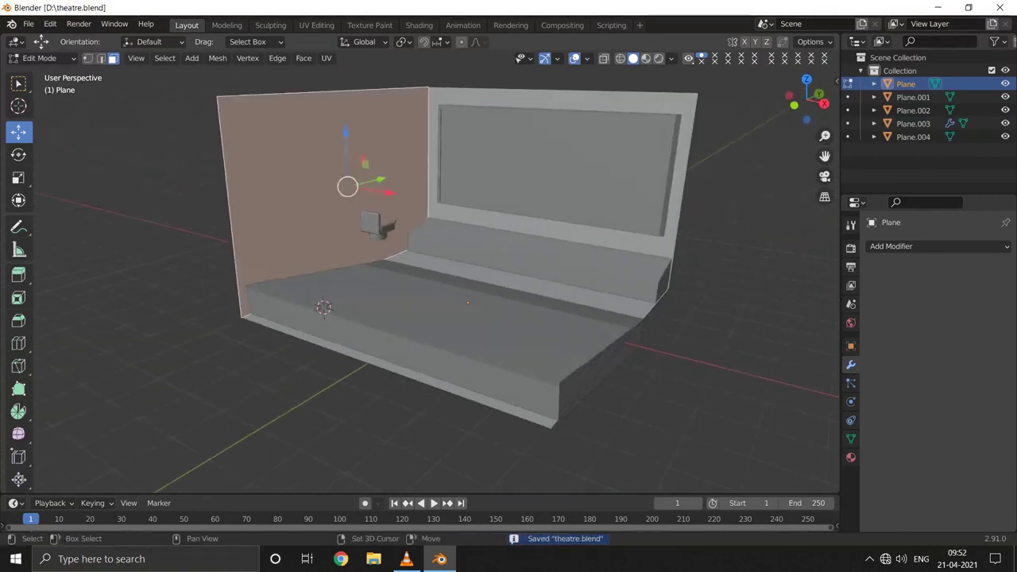
Step: Shrink the wall face into a strip, slide it along X and separate it as Plane.005
key(s)
key(z)
key(Return)
key(g)
key(x)
click(345, 154)
right_click(345, 155)
click(477, 248)
key(Tab)
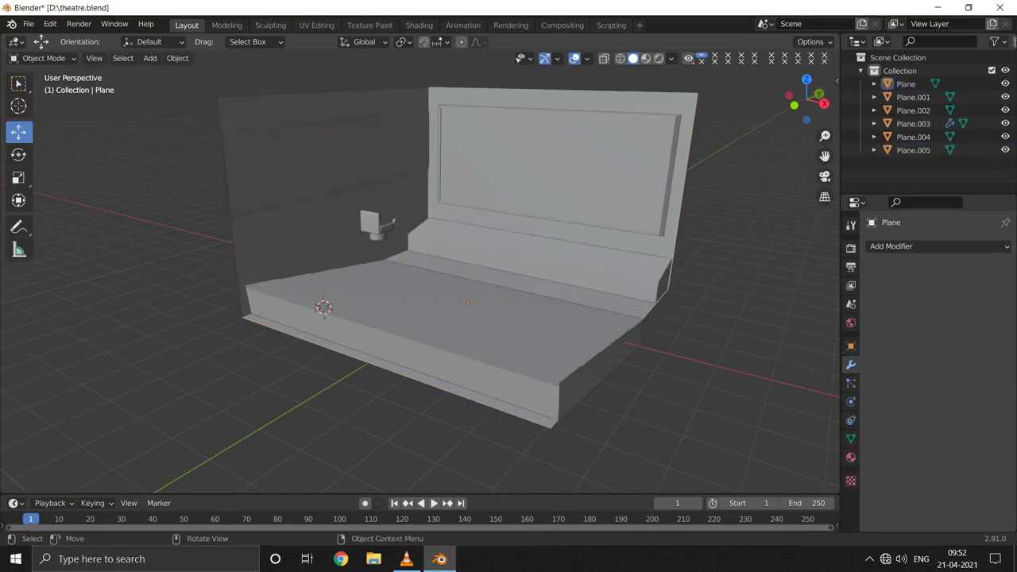
Step: Set Plane.005's origin to its geometry and scale it vertically to the panel height
middle_drag(477, 317, 556, 310)
click(294, 167)
click(177, 58)
click(357, 101)
key(s)
key(z)
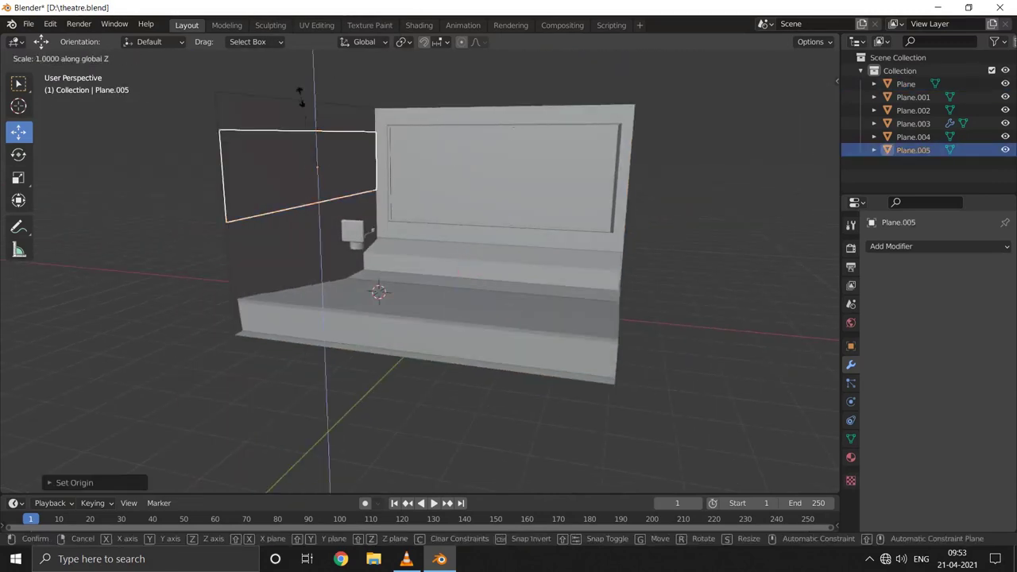
click(312, 66)
key(s)
key(z)
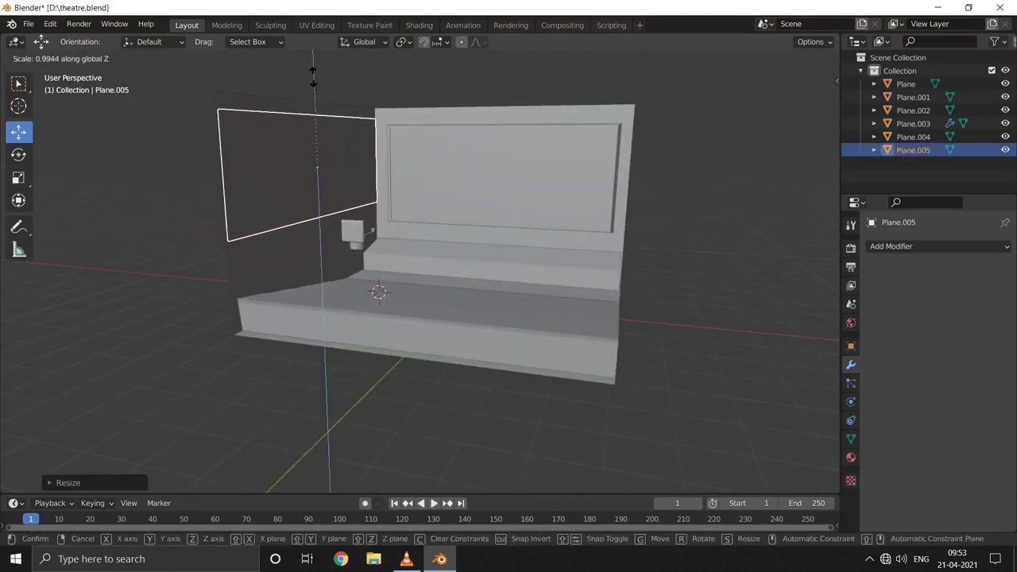
click(311, 79)
Step: Extrude the panel face for thickness and add six evenly spaced loop cuts
middle_drag(317, 164, 413, 175)
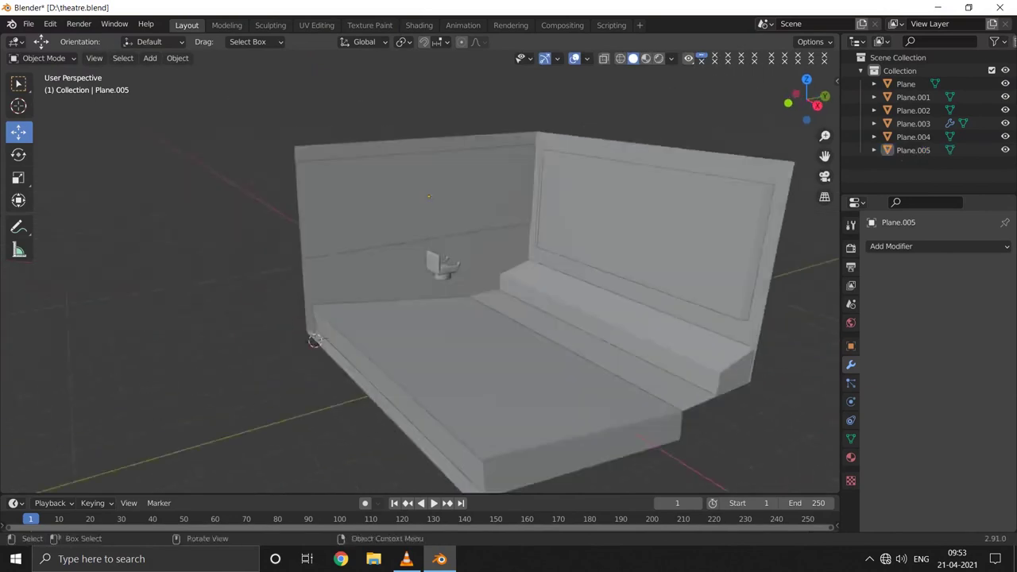
key(Tab)
middle_drag(421, 278, 477, 262)
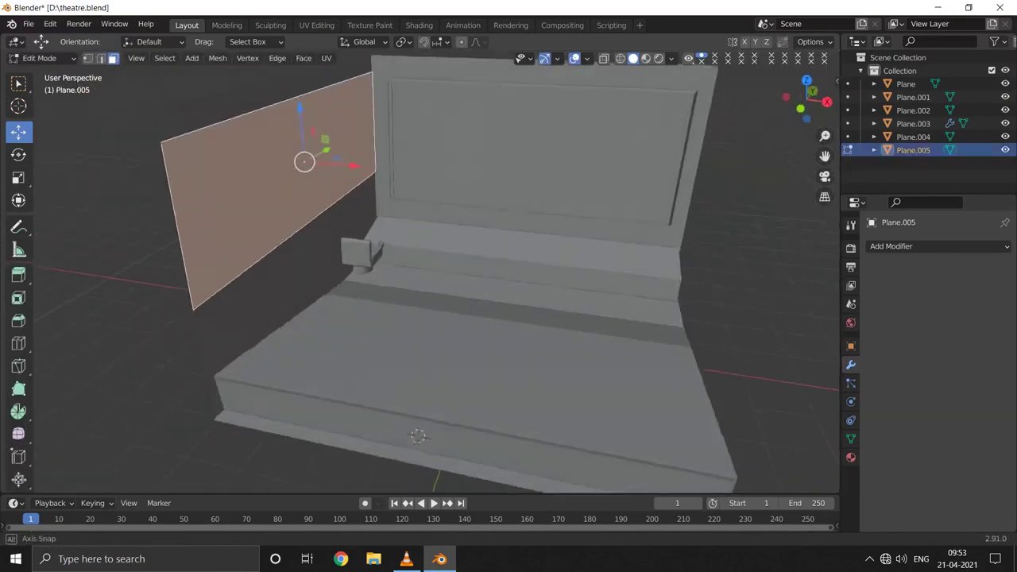
key(e)
key(Return)
middle_drag(358, 198, 414, 190)
key(ctrl+r)
scroll(357, 158, up, 5)
click(362, 143)
right_click(361, 143)
Step: Select three of the panel's vertical strips and bring up the face options
click(227, 199)
shift+click(322, 159)
shift+click(401, 135)
right_click(402, 94)
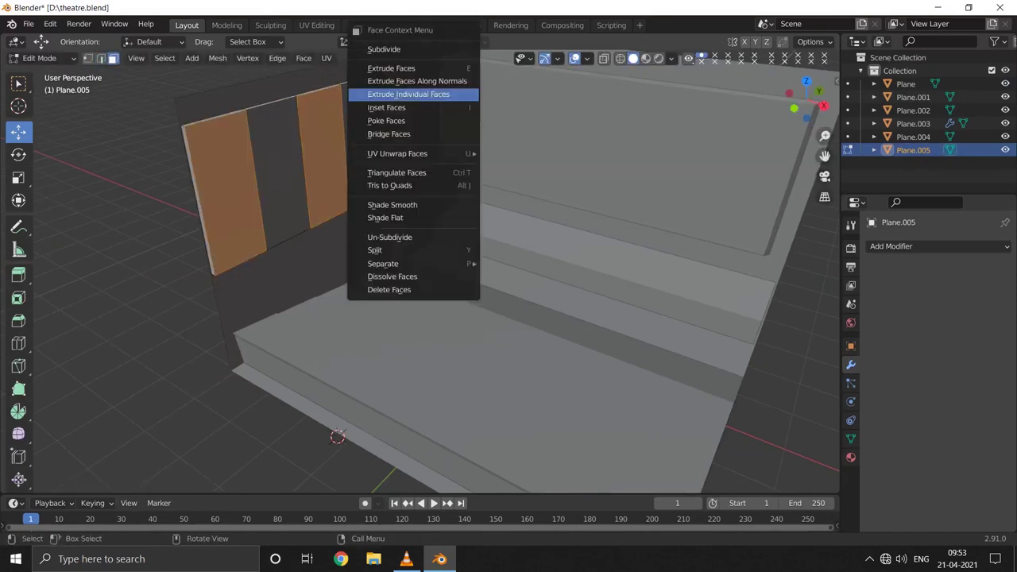
key(ctrl+z)
key(ctrl+z)
key(ctrl+z)
key(ctrl+z)
Step: Reselect all the panel's faces, try Poke Faces, then undo it
key(ctrl+shift+z)
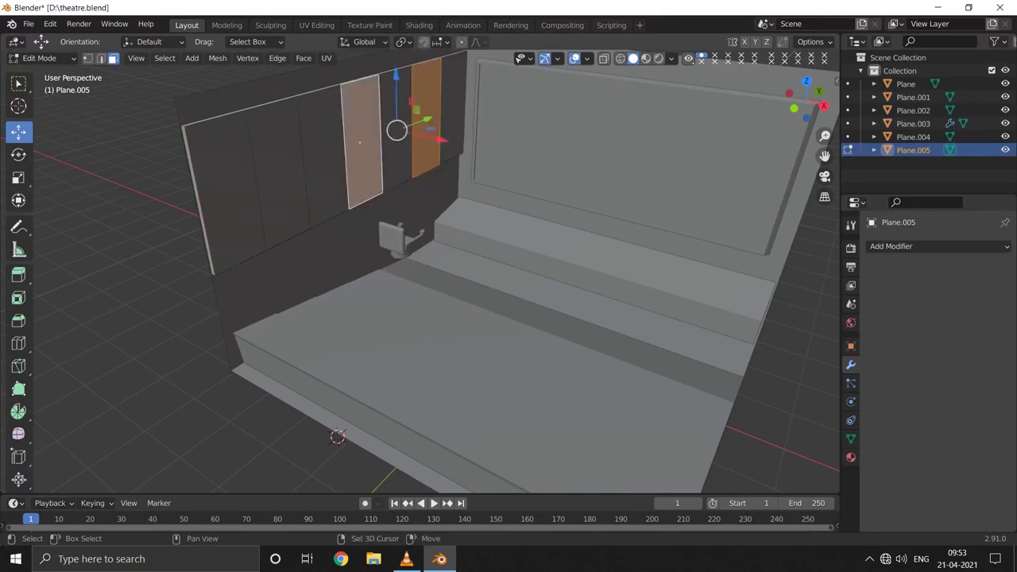
key(ctrl+shift+z)
key(ctrl+shift+z)
key(ctrl+shift+z)
right_click(238, 166)
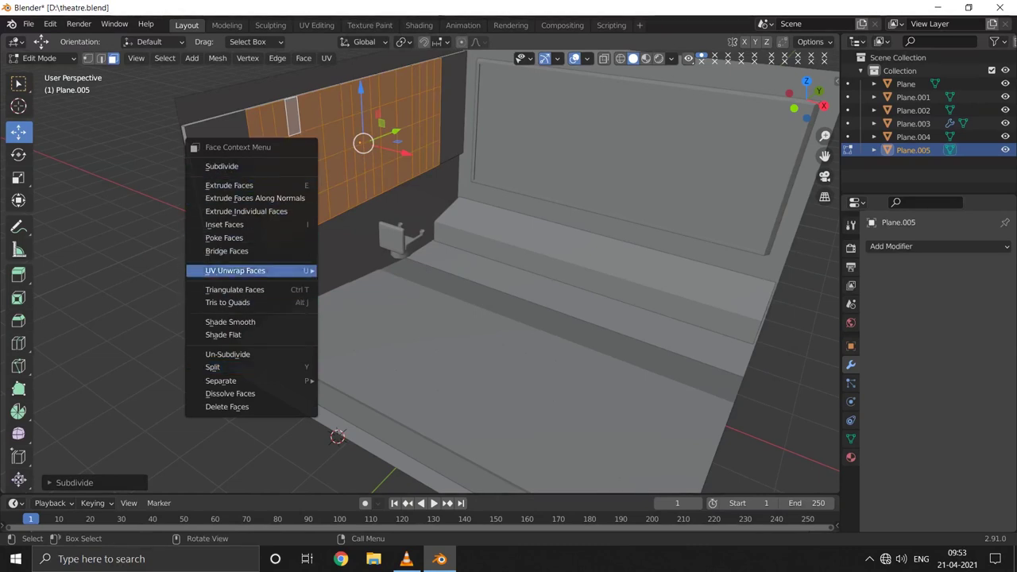
click(224, 238)
middle_drag(224, 238, 262, 207)
middle_drag(314, 482, 351, 459)
key(ctrl+z)
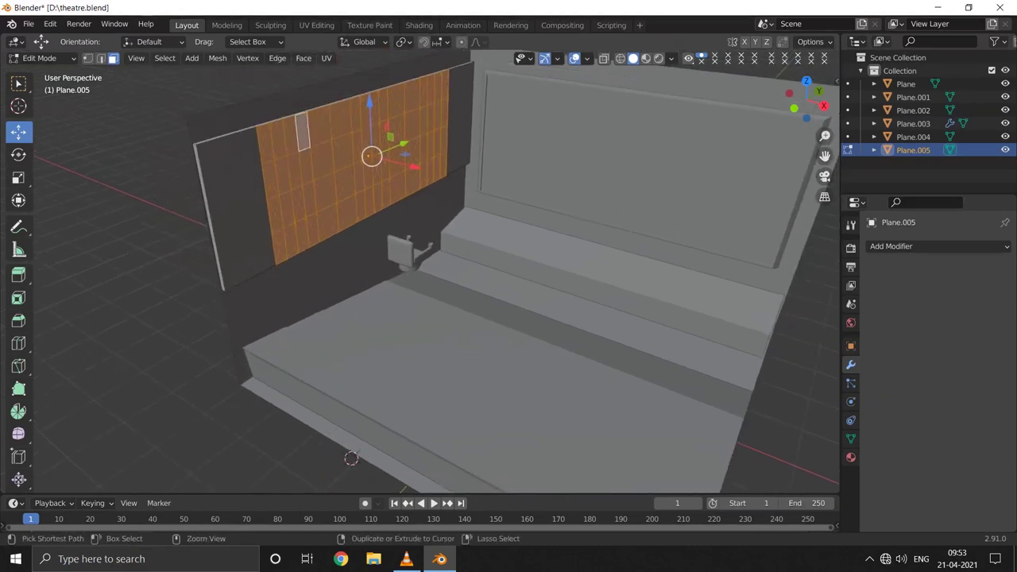
Step: Subdivide the panel faces into a finer grid and start picking vertical strips
right_click(239, 188)
click(238, 116)
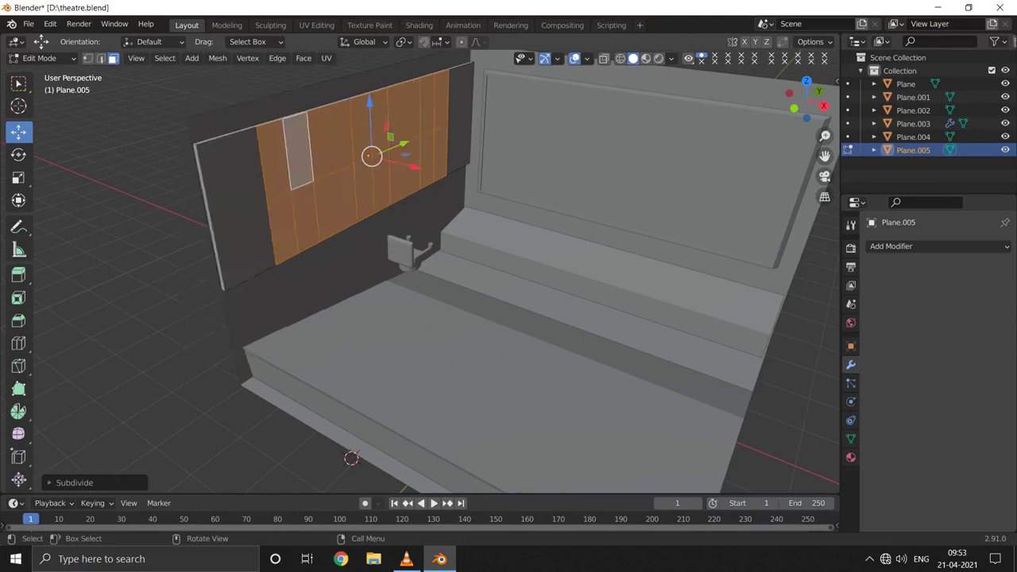
click(298, 199)
alt+click(298, 198)
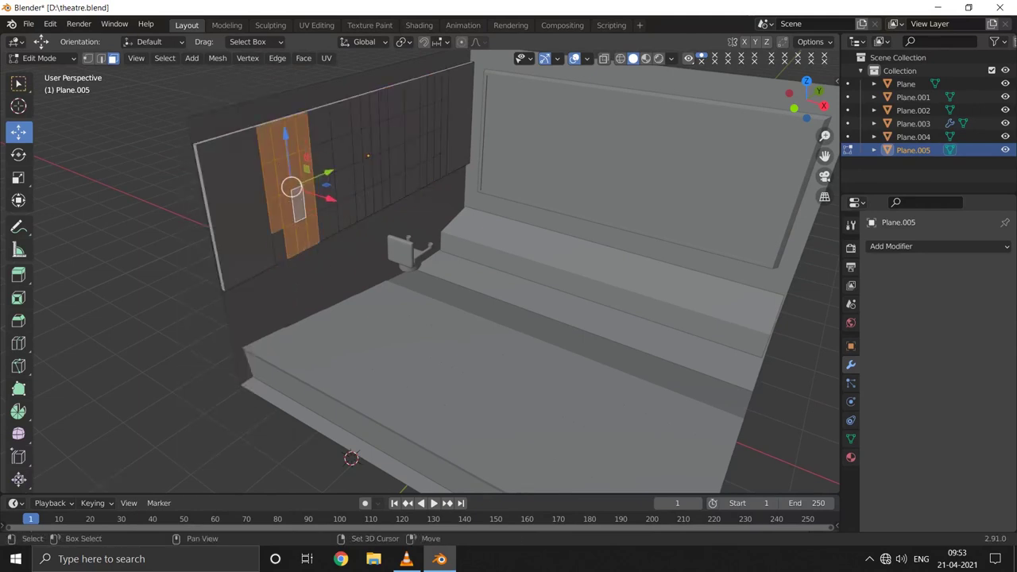
alt+shift+click(374, 159)
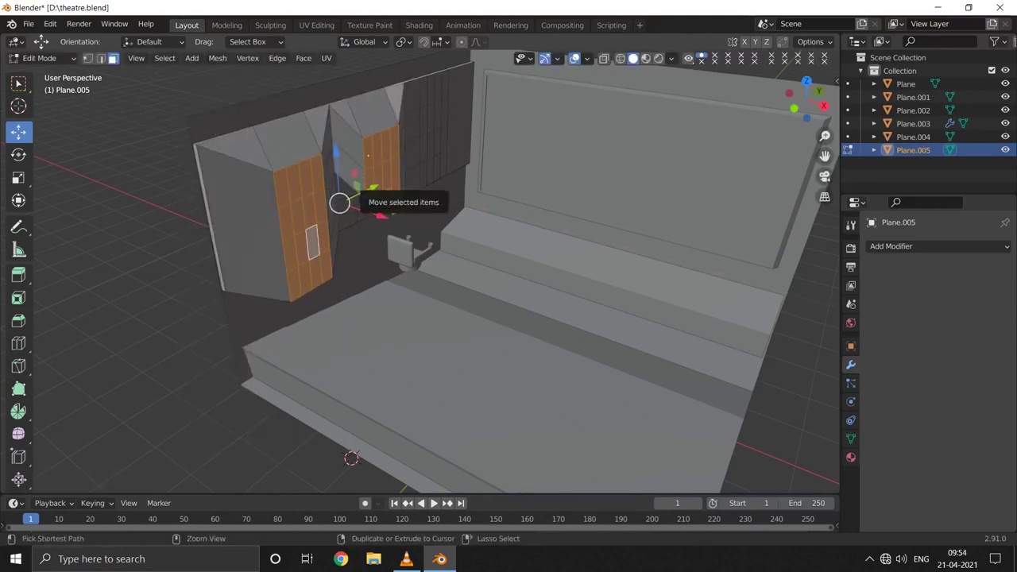
key(ctrl+z)
Step: Box-select three full-height vertical strips and poke them into triangle fans
click(18, 83)
middle_drag(262, 374, 218, 438)
alt+shift+click(445, 214)
ctrl+click(541, 128)
key(ctrl+z)
shift+drag(528, 143, 560, 211)
middle_drag(218, 438, 211, 205)
right_click(210, 205)
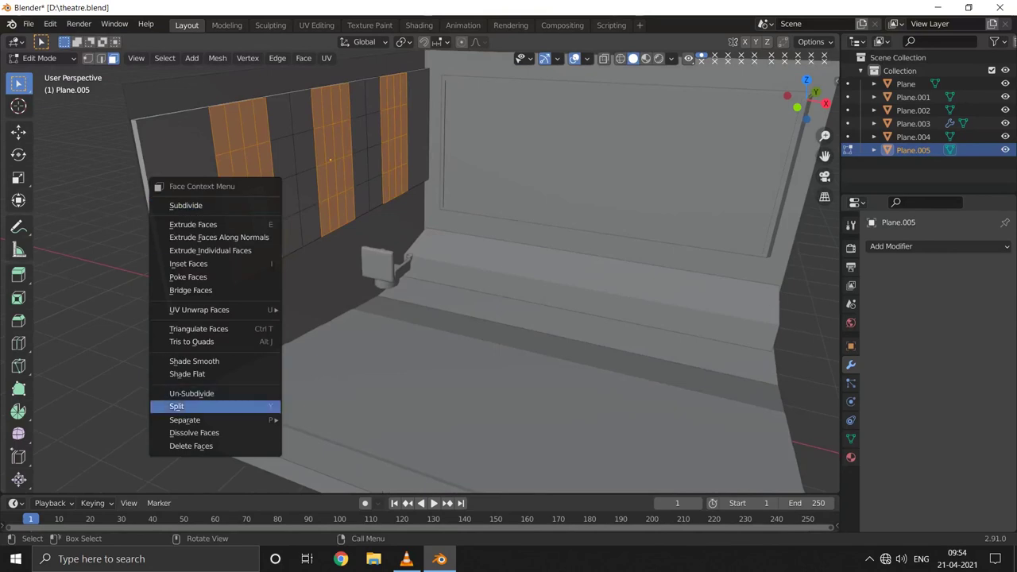
click(189, 276)
middle_drag(188, 276, 262, 270)
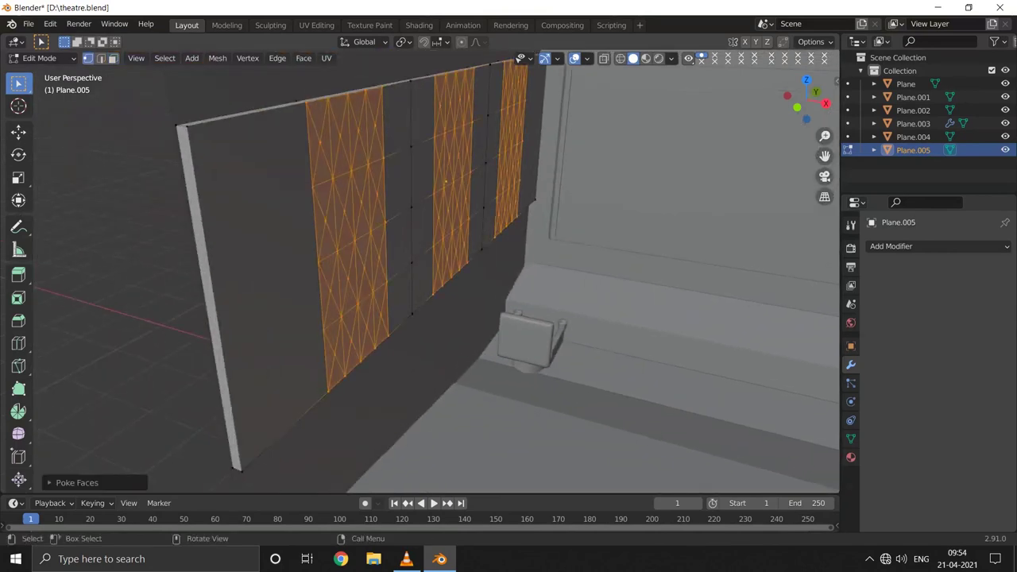
Step: Box-select the poked centre vertices and pull them out along X into pyramids
click(320, 142)
mouse_move(372, 138)
middle_down()
mouse_move(359, 131)
mouse_move(457, 166)
mouse_move(481, 254)
middle_up()
key(b)
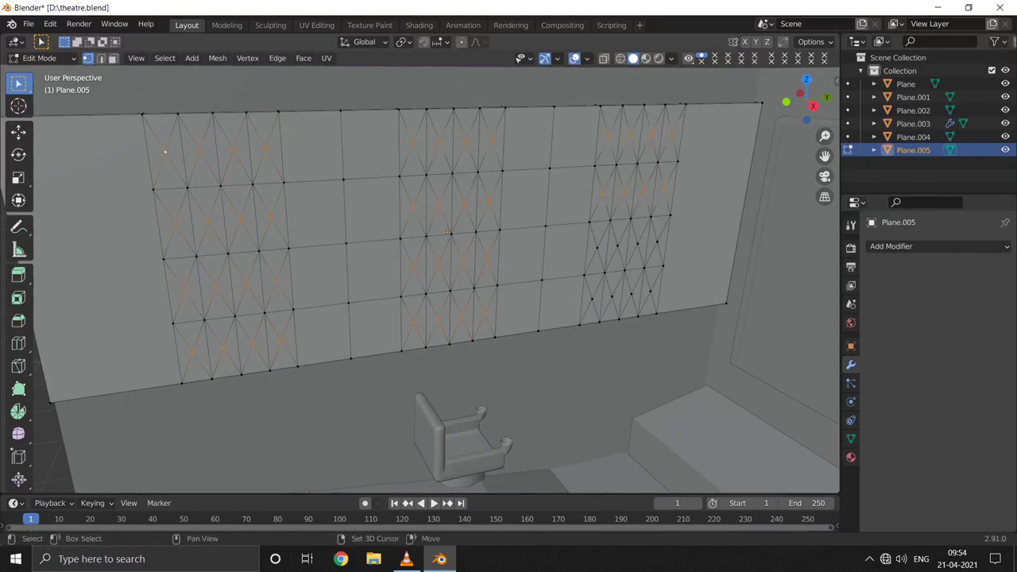
middle_drag(165, 151, 151, 220)
key(g)
key(x)
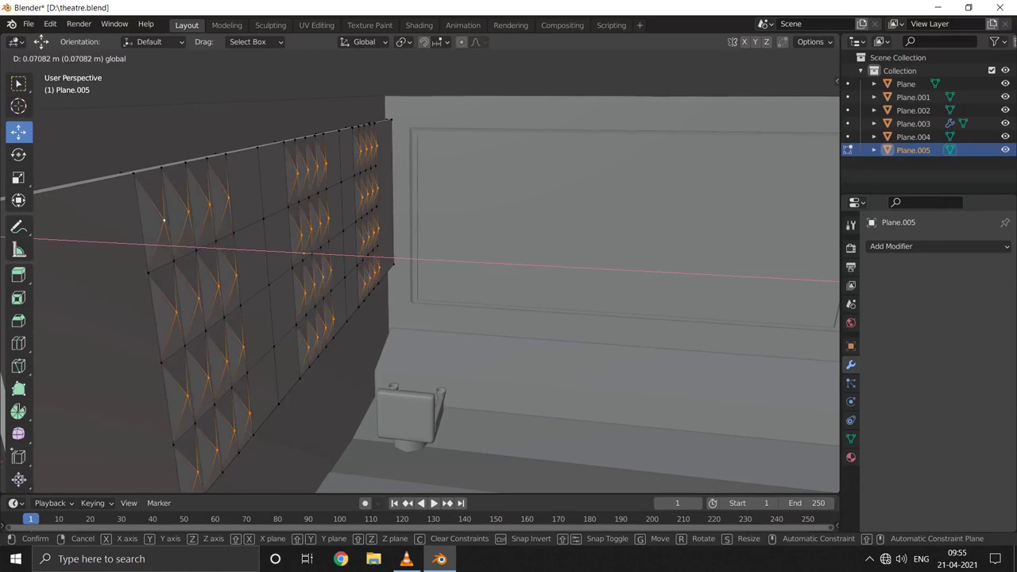
click(162, 220)
Step: Return to Object Mode, save, then select the wall Plane for editing
mouse_move(162, 220)
middle_down()
mouse_move(387, 251)
mouse_move(491, 390)
middle_up()
key(Tab)
key(ctrl+s)
click(445, 334)
key(Tab)
Step: Duplicate a wall face, separate it as Plane.006 and set its origin to geometry
key(shift+d)
key(Escape)
right_click(317, 257)
click(431, 386)
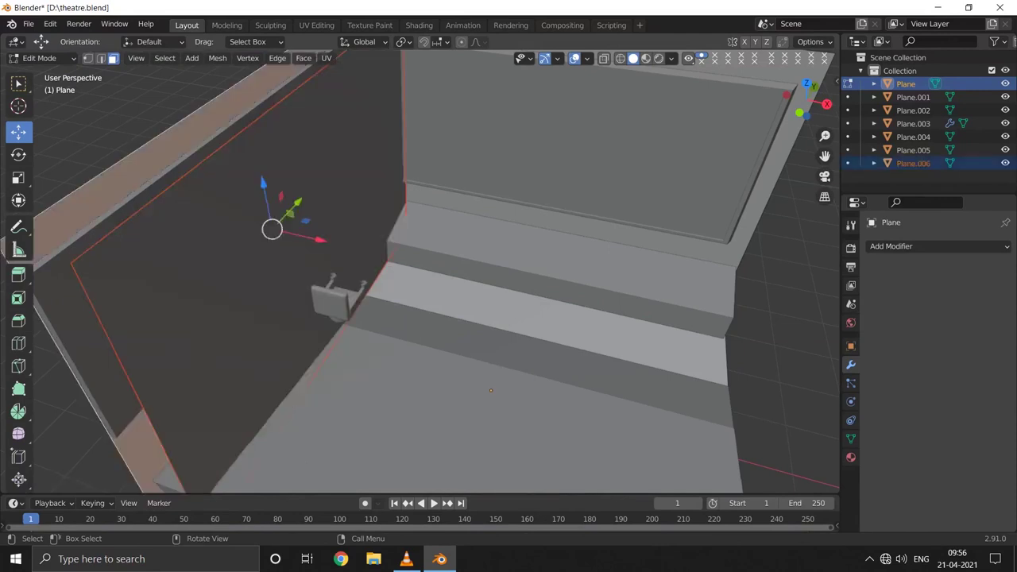
key(Tab)
click(913, 163)
click(177, 58)
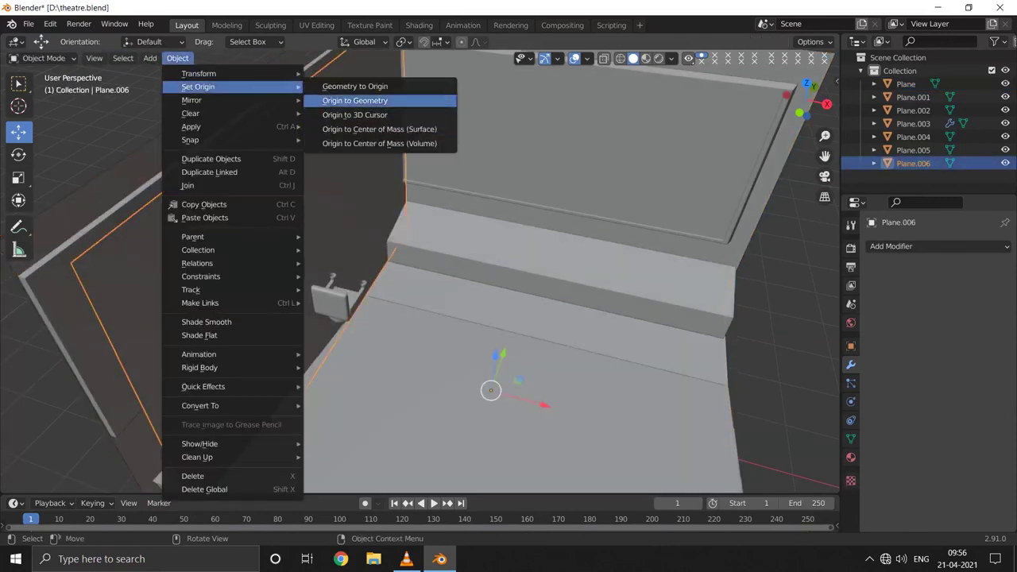
click(362, 101)
Step: Scale Plane.006 narrower along Y and shorter along Z
middle_drag(362, 101, 349, 246)
key(s)
key(y)
click(350, 245)
key(s)
key(z)
click(337, 225)
Step: Place the door plane against the wall and resize it to door proportions
key(g)
click(342, 210)
middle_drag(341, 210, 477, 151)
key(s)
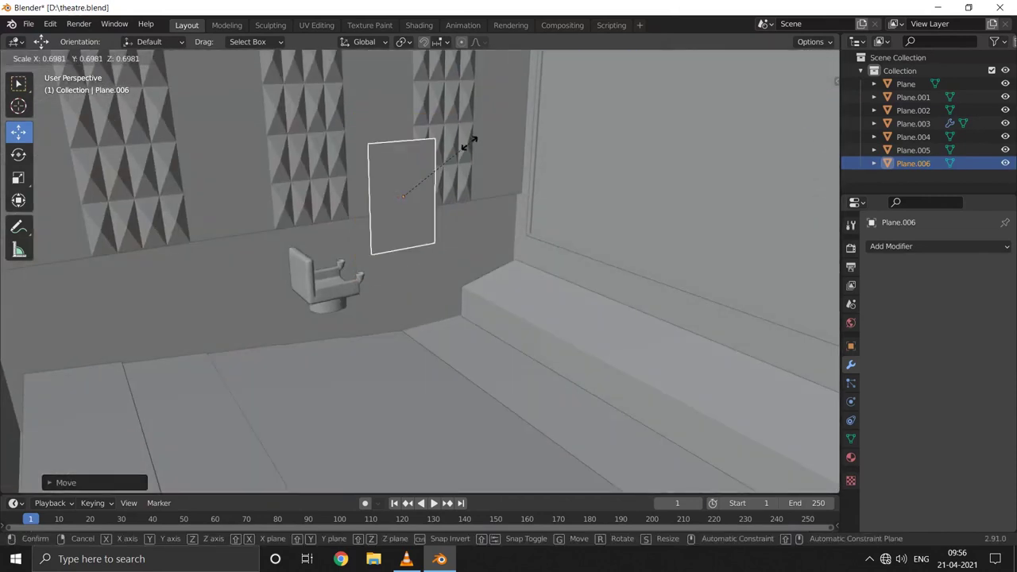
click(469, 142)
key(s)
key(z)
click(465, 136)
Step: Add two vertical loop cuts and one horizontal cut near the top of the door
key(Tab)
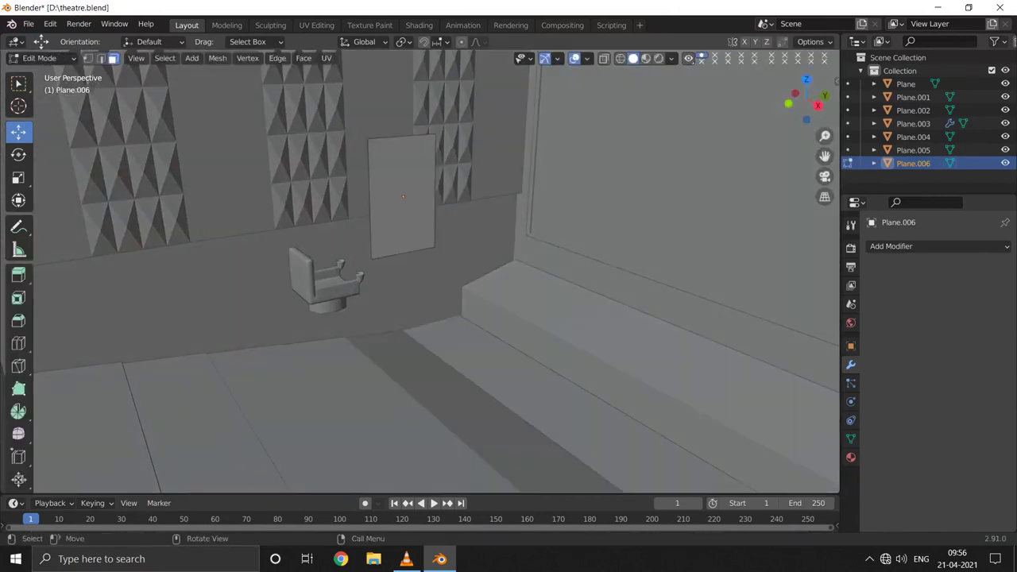
key(ctrl+r)
click(403, 254)
click(375, 238)
key(ctrl+r)
click(421, 253)
click(436, 247)
key(ctrl+r)
click(381, 159)
click(383, 147)
Step: Extrude the door frame's left and top strips outward
key(3)
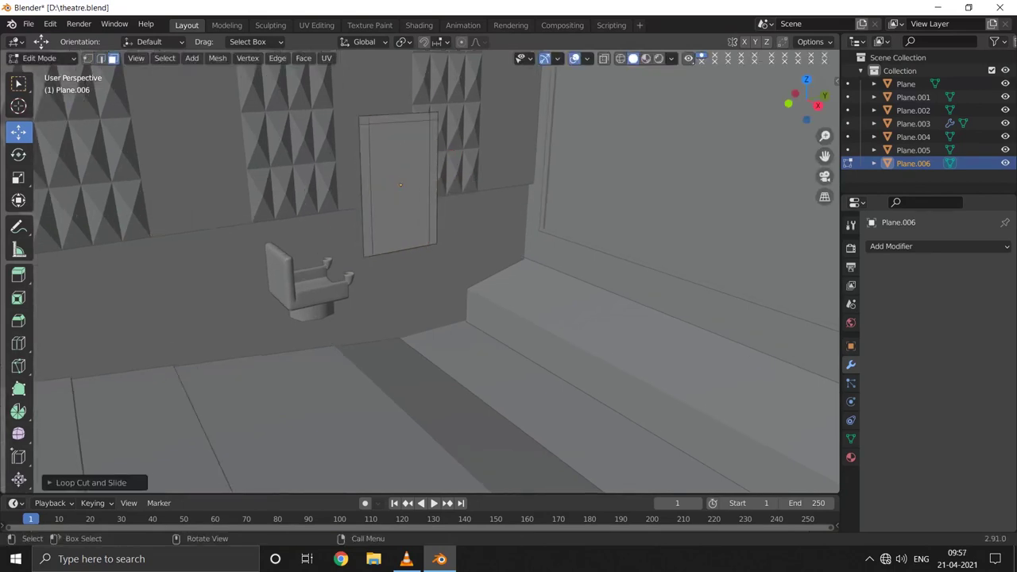
click(367, 190)
shift+click(398, 121)
middle_drag(334, 231, 342, 222)
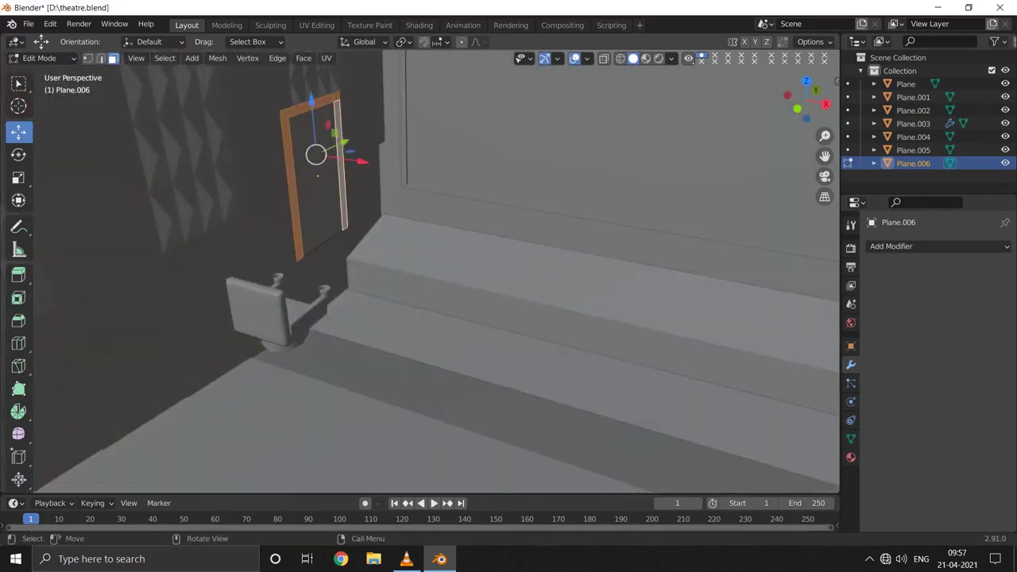
key(e)
key(Escape)
key(Tab)
click(159, 198)
Step: Reposition the door vertically along Z and sideways along X
click(318, 174)
key(g)
key(z)
click(329, 318)
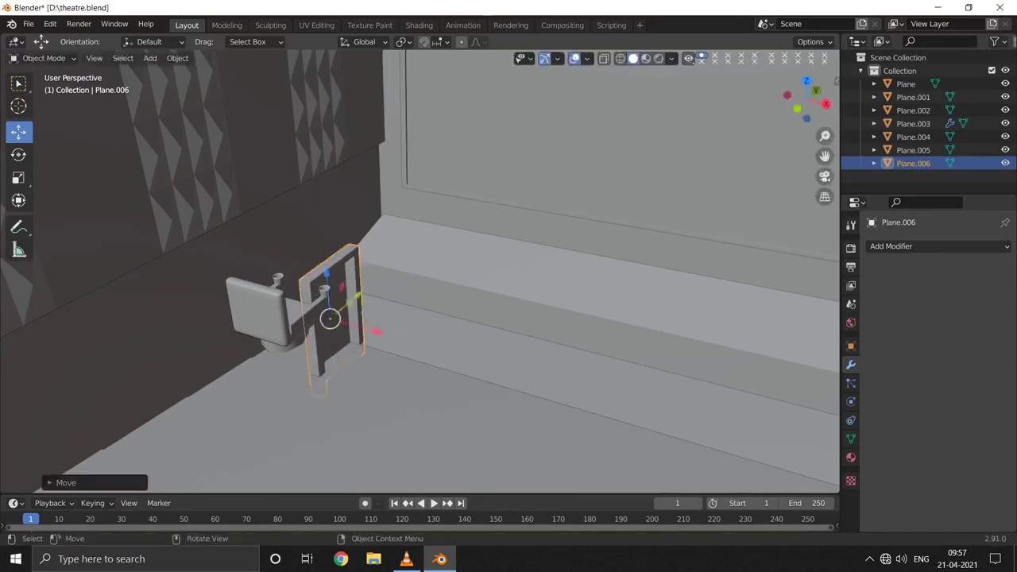
key(g)
key(x)
click(332, 259)
Step: Tweak the door mesh, then slide the door along X beside the stage
key(Tab)
middle_drag(332, 259, 318, 278)
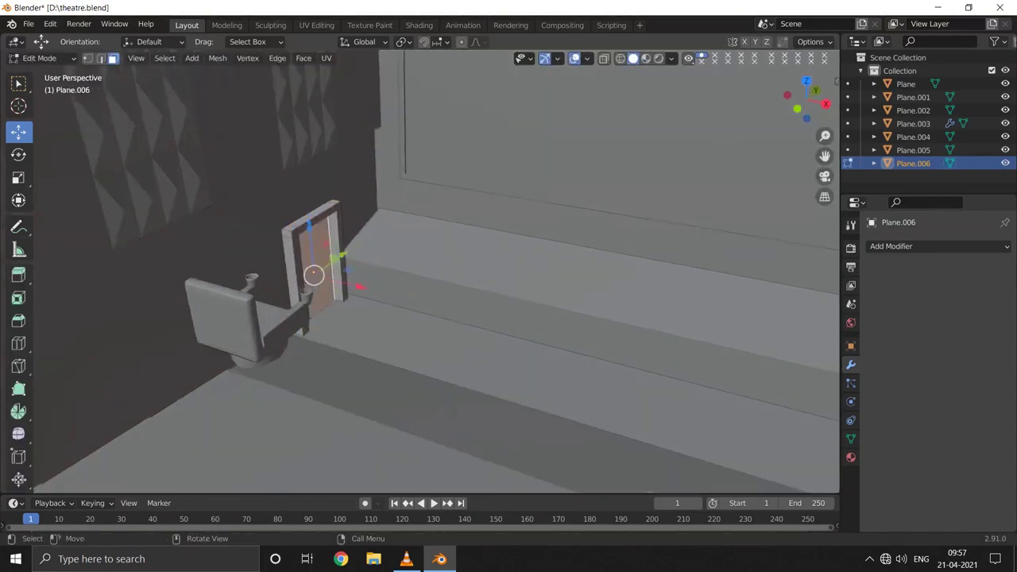
key(e)
click(309, 279)
key(Tab)
key(g)
key(x)
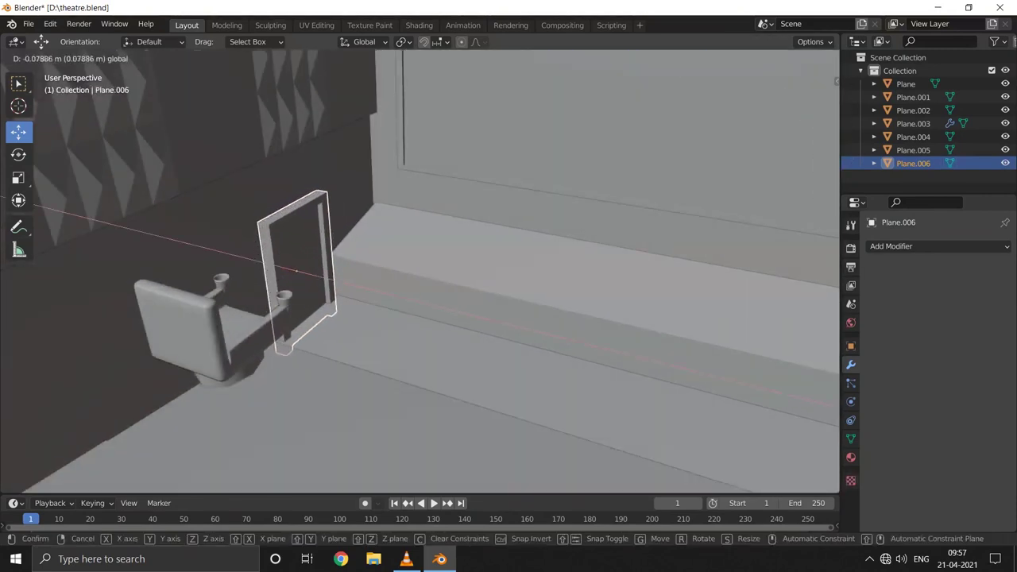
click(318, 278)
Step: Save theatre.blend and deselect the door
scroll(239, 318, down, 5)
mouse_move(239, 317)
middle_down()
mouse_move(205, 378)
mouse_move(94, 261)
mouse_move(270, 246)
middle_up()
key(ctrl+s)
click(94, 261)
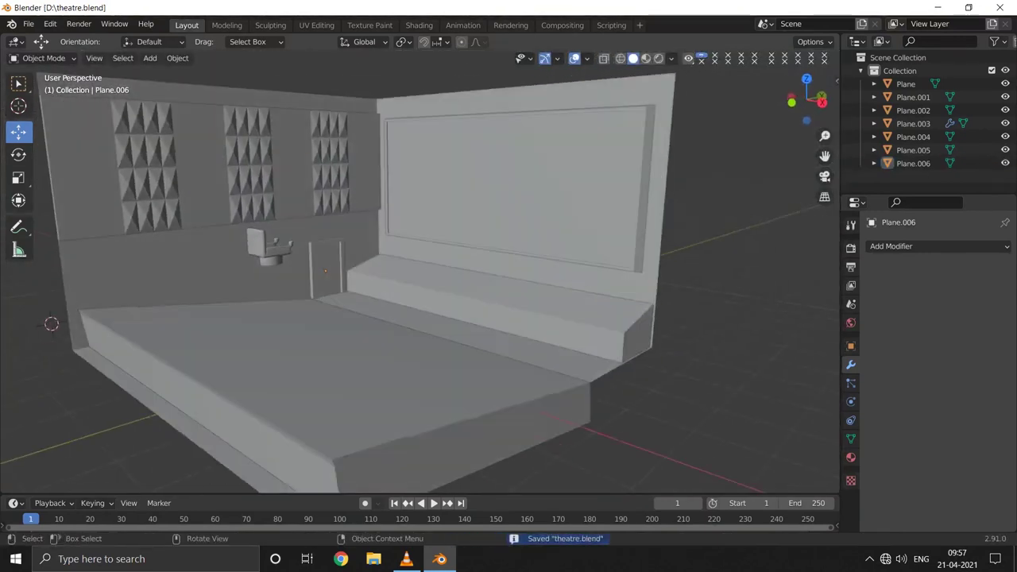
Step: Select the cinema seat and lower it vertically
click(266, 246)
key(g)
key(z)
click(271, 294)
scroll(270, 286, up, 3)
scroll(421, 270, down, 3)
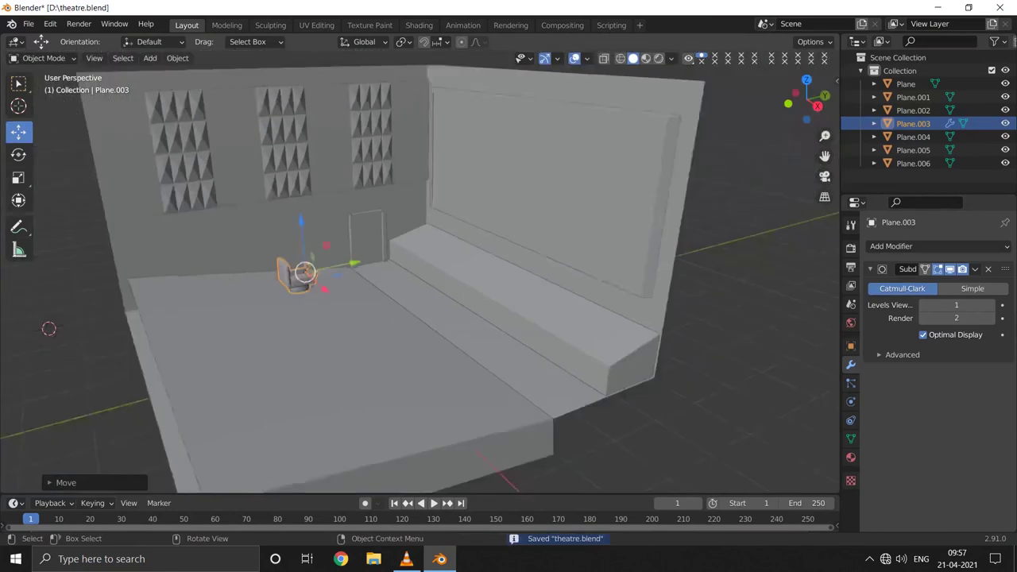
middle_drag(143, 272, 143, 238)
scroll(318, 270, up, 3)
scroll(318, 270, up, 3)
mouse_move(317, 270)
middle_down()
mouse_move(133, 219)
mouse_move(159, 199)
middle_up()
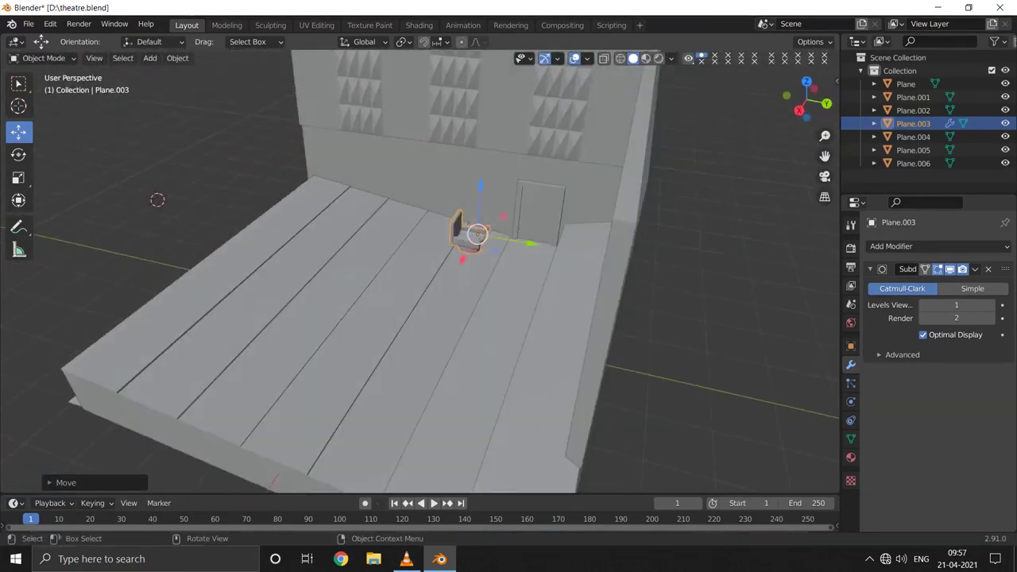
Step: Scale the seat down twice and set it down onto the floor
key(s)
click(565, 241)
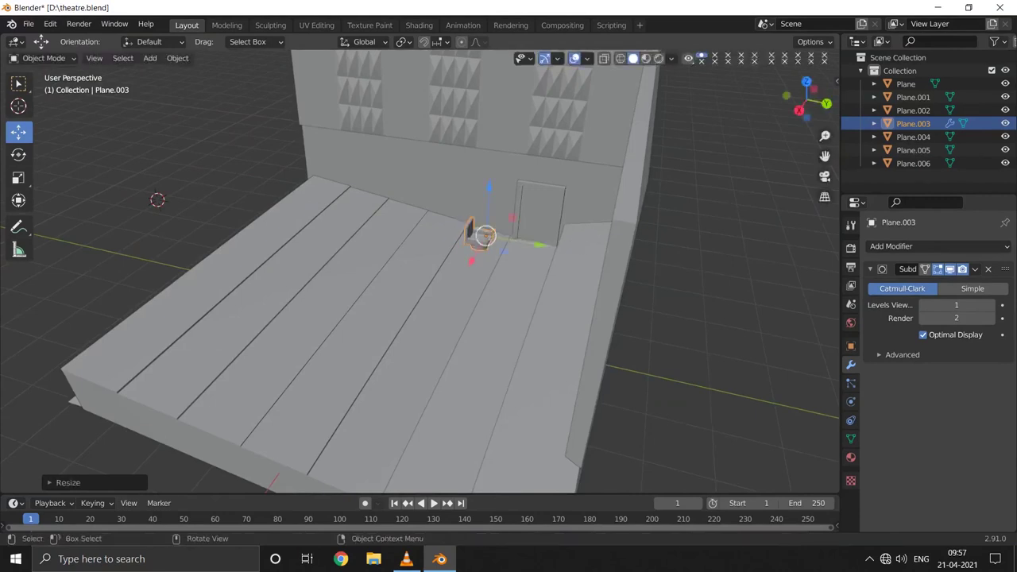
scroll(566, 242, up, 2)
key(s)
click(609, 218)
key(g)
key(z)
key(Return)
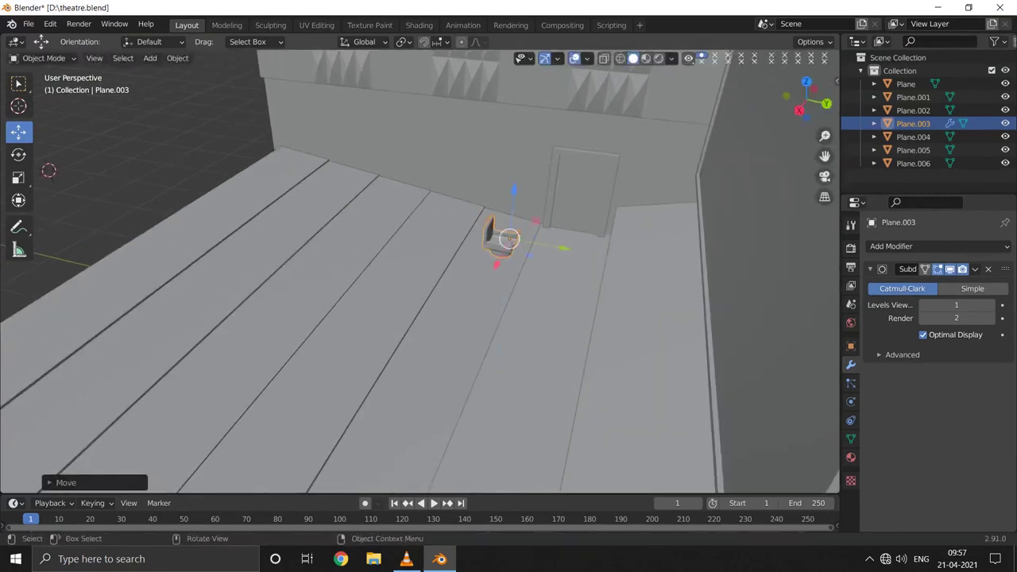
middle_drag(477, 278, 556, 238)
mouse_move(421, 271)
middle_down()
mouse_move(508, 238)
mouse_move(540, 254)
mouse_move(160, 69)
mouse_move(509, 287)
mouse_move(544, 327)
middle_up()
key(g)
click(545, 327)
Step: Duplicate the seat geometry in Edit Mode and place the copy beside the original
key(Tab)
key(l)
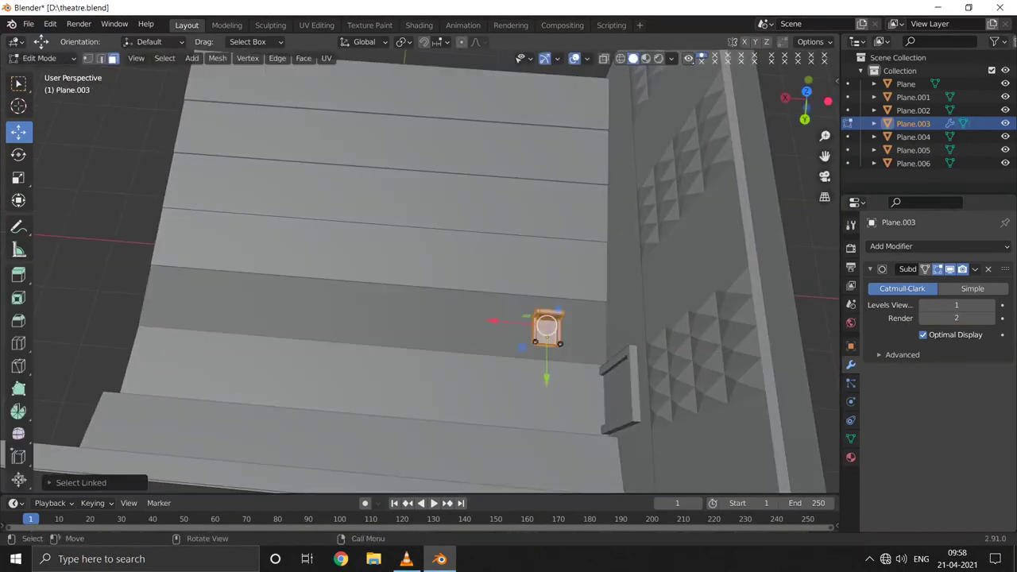
scroll(541, 333, up, 2)
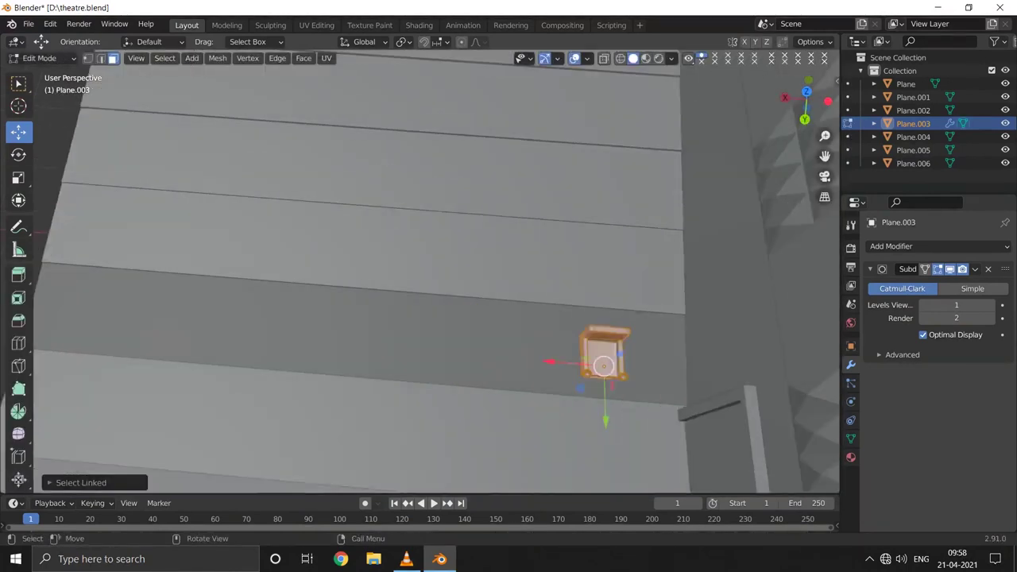
scroll(541, 333, up, 3)
key(shift+d)
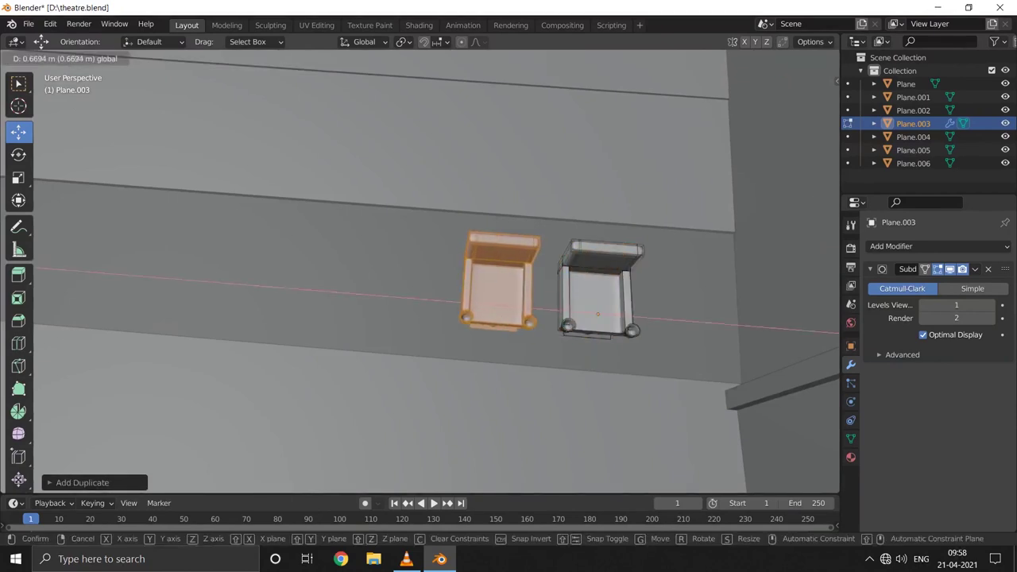
click(598, 314)
scroll(483, 241, down, 5)
Step: Raise the seat's Array modifier Count to 2 to repeat the seats into a row
middle_drag(483, 240, 166, 206)
key(Tab)
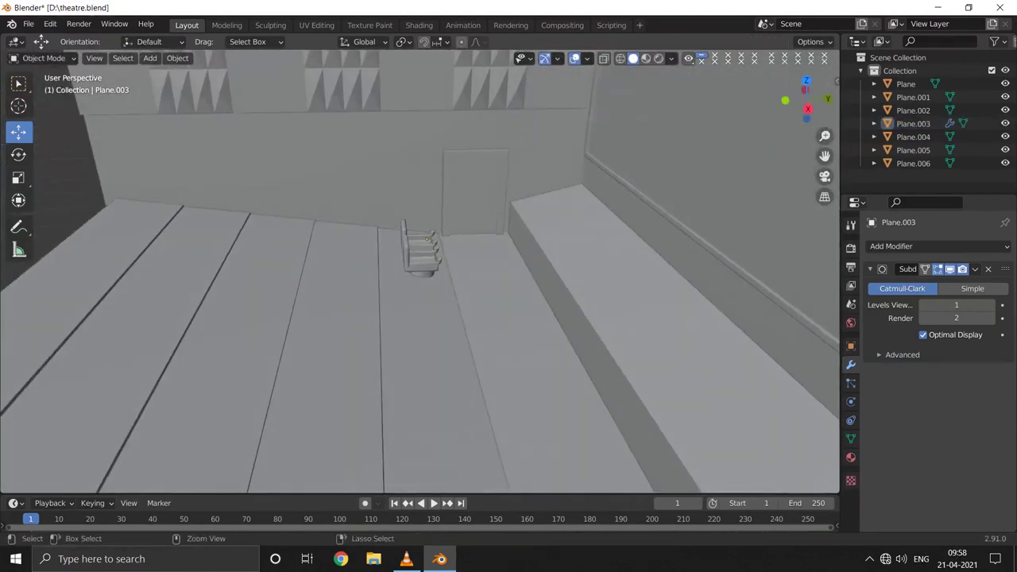
key(Tab)
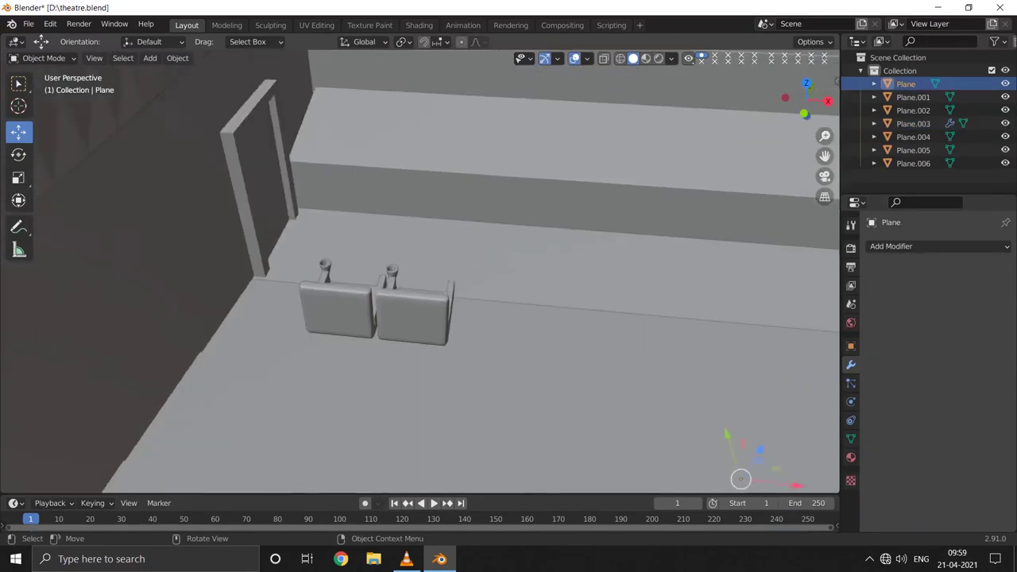
scroll(419, 270, down, 4)
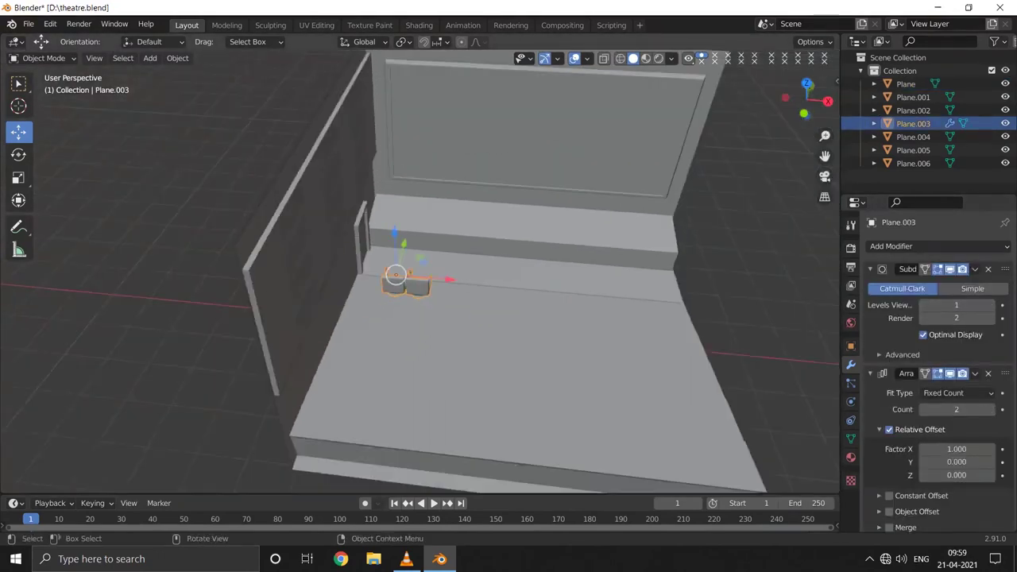
middle_drag(419, 270, 557, 262)
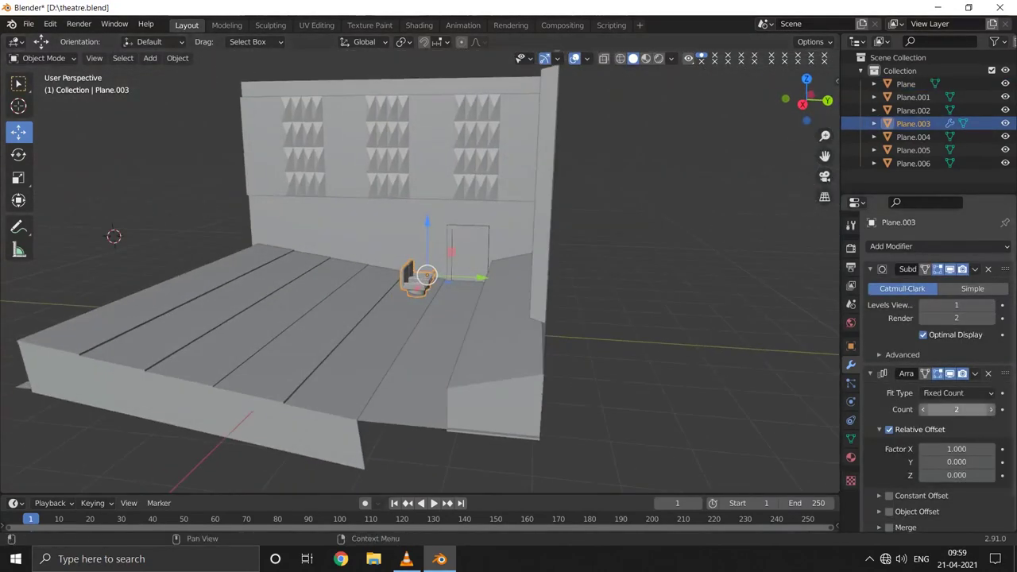
drag(956, 409, 985, 409)
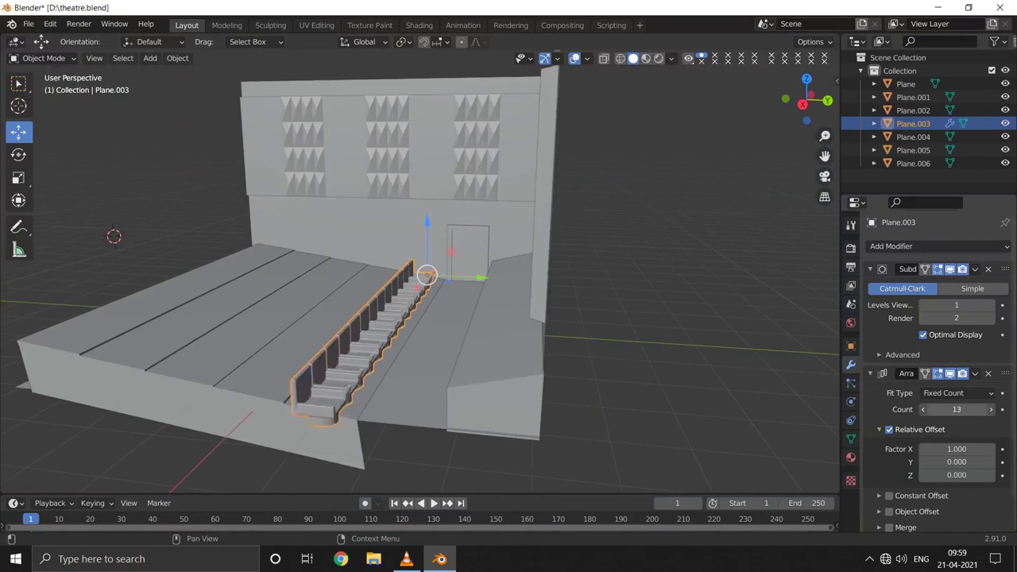
Step: Save the theatre file
key(ctrl+s)
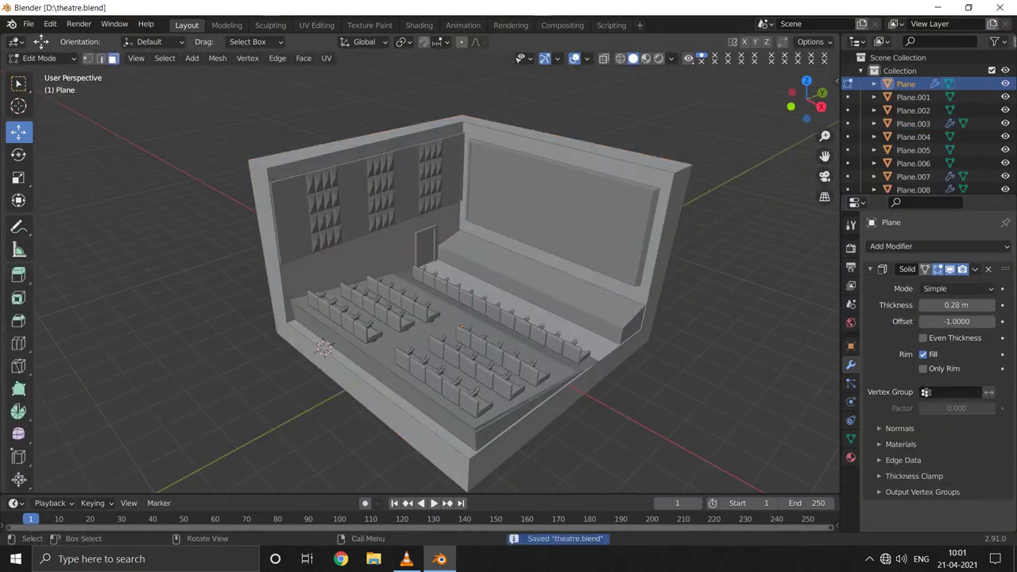
scroll(461, 302, up, 1)
middle_drag(477, 318, 516, 358)
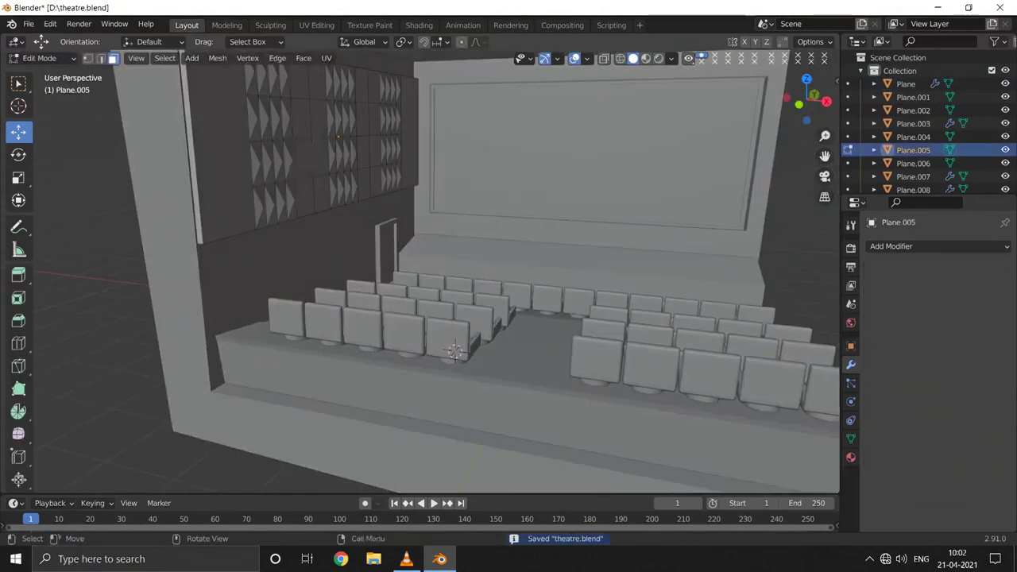
drag(330, 195, 330, 194)
Step: Separate the selected square from the side wall and set its origin to geometry
right_click(329, 194)
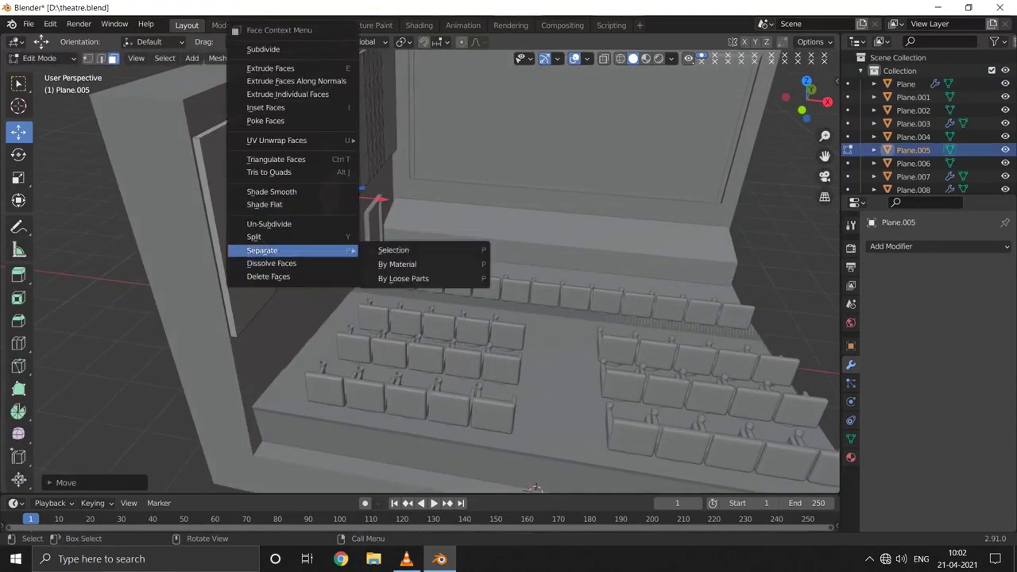
click(390, 249)
key(Tab)
key(alt+a)
click(177, 58)
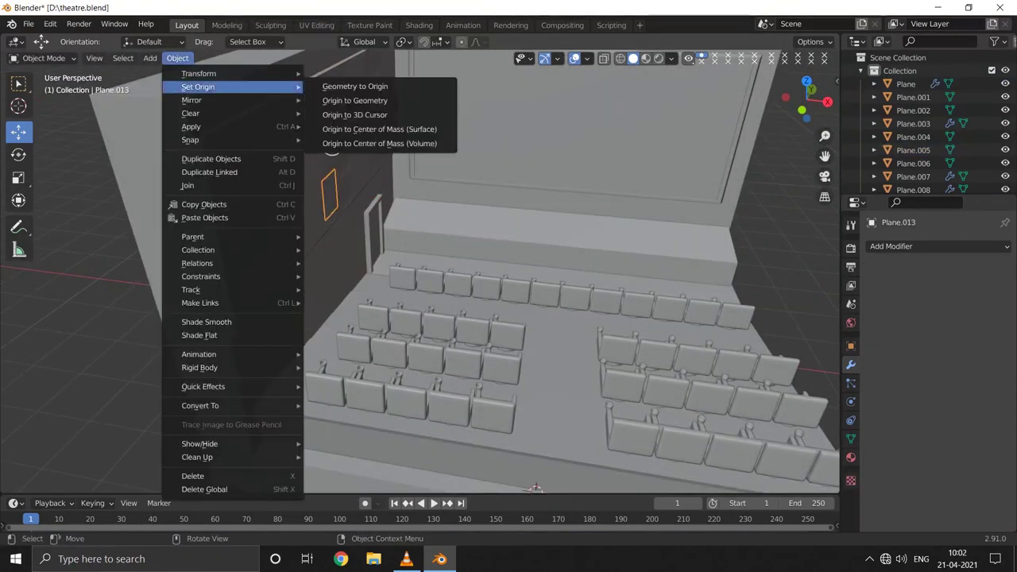
click(357, 101)
middle_drag(477, 318, 413, 262)
click(305, 126)
middle_drag(305, 126, 361, 221)
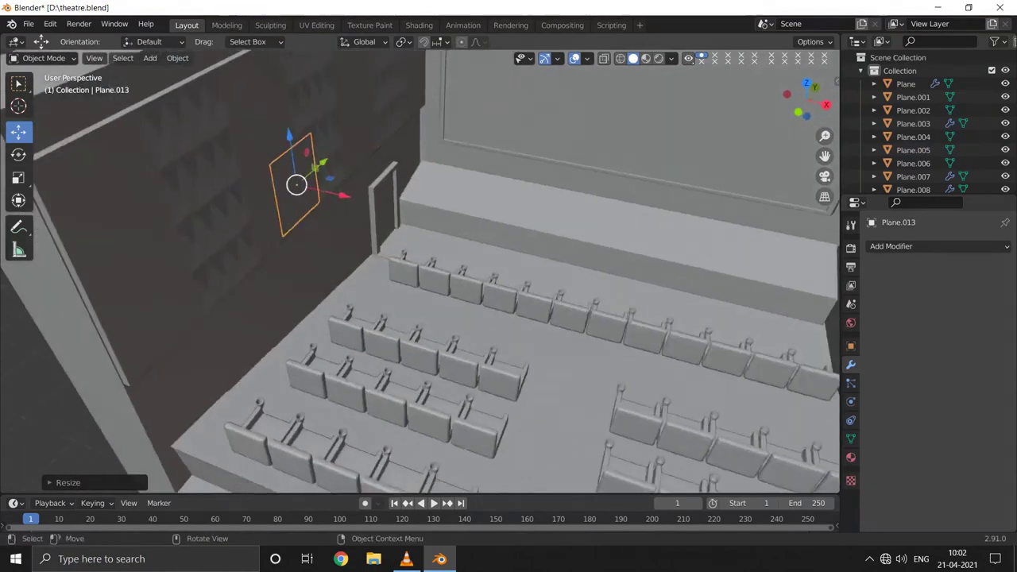
Step: Extrude the square outward into a box and reshape it by moving an edge
key(Tab)
key(e)
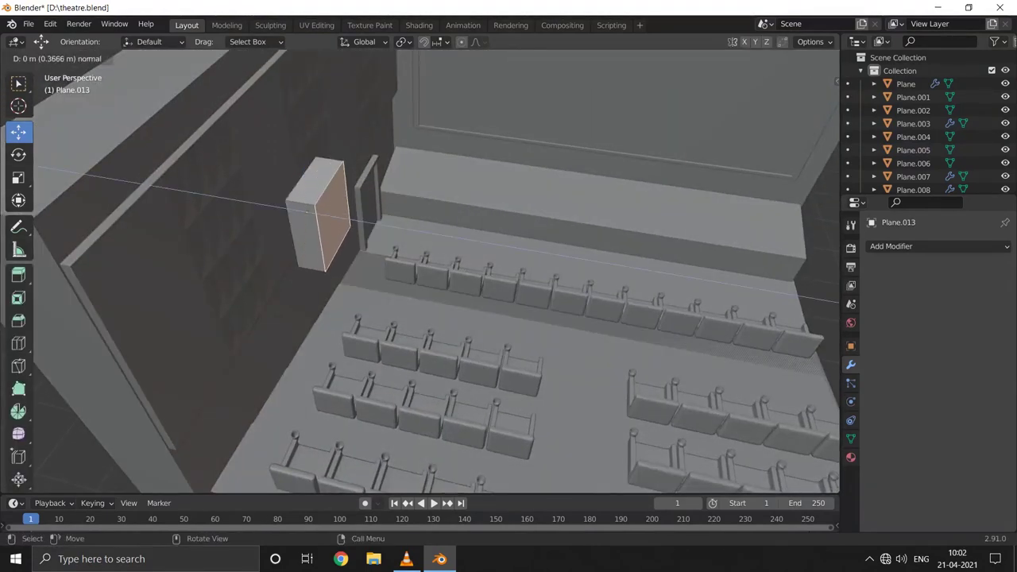
click(334, 215)
mouse_move(334, 214)
middle_down()
mouse_move(413, 262)
mouse_move(374, 239)
middle_up()
scroll(421, 270, up, 3)
key(2)
click(329, 128)
key(g)
click(329, 129)
mouse_move(329, 129)
middle_down()
mouse_move(344, 198)
mouse_move(302, 222)
mouse_move(288, 198)
mouse_move(302, 231)
middle_up()
Step: Inset the box's front face and extrude it to form the speaker front
key(3)
key(i)
key(Return)
key(e)
click(302, 236)
right_click(302, 236)
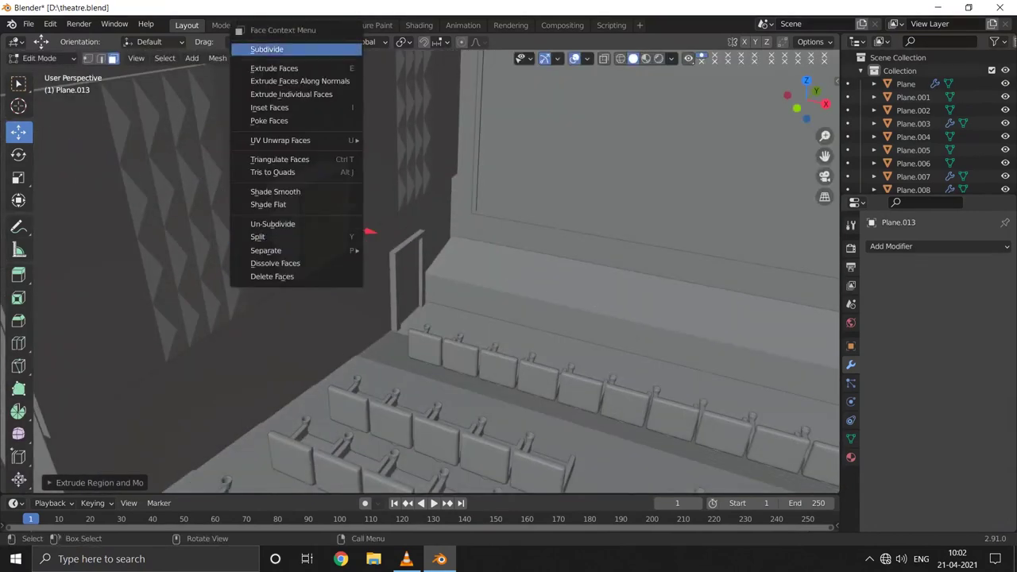
Step: Subdivide the speaker's front face repeatedly into a dense grid
click(267, 50)
right_click(270, 181)
click(271, 181)
right_click(203, 182)
click(202, 182)
scroll(203, 182, up, 2)
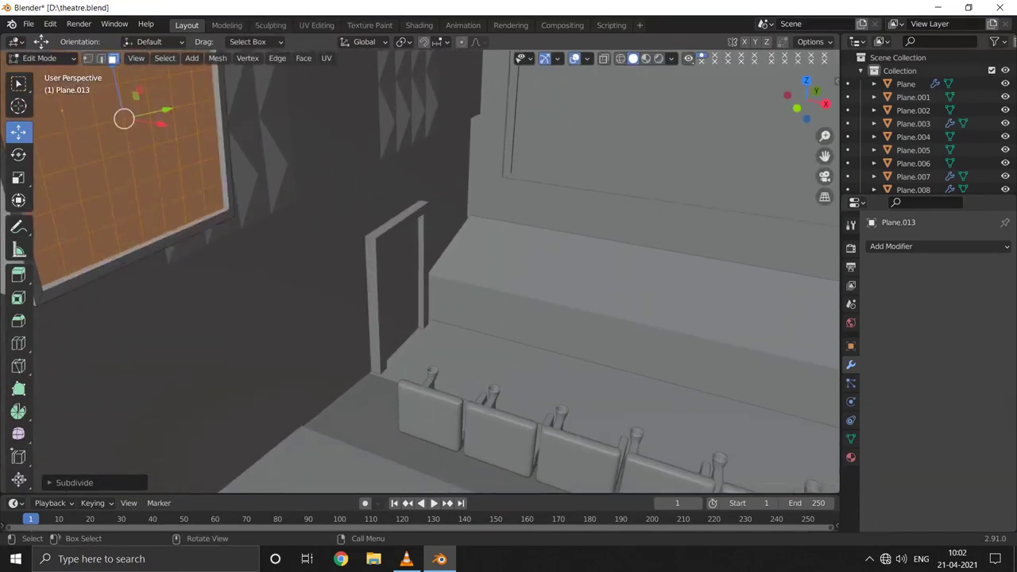
Step: Poke every grid square to add a centre point
right_click(151, 204)
click(147, 275)
middle_drag(147, 274, 262, 231)
Step: Box-select the square centre vertices row by row, from top to bottom
key(1)
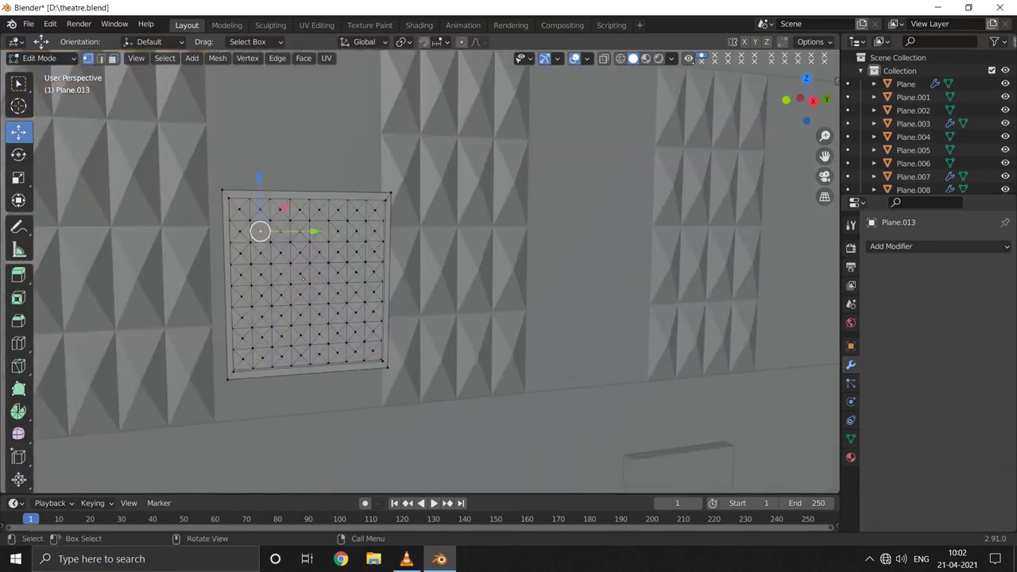
drag(229, 197, 386, 226)
key(b)
drag(258, 255, 386, 259)
drag(238, 271, 326, 280)
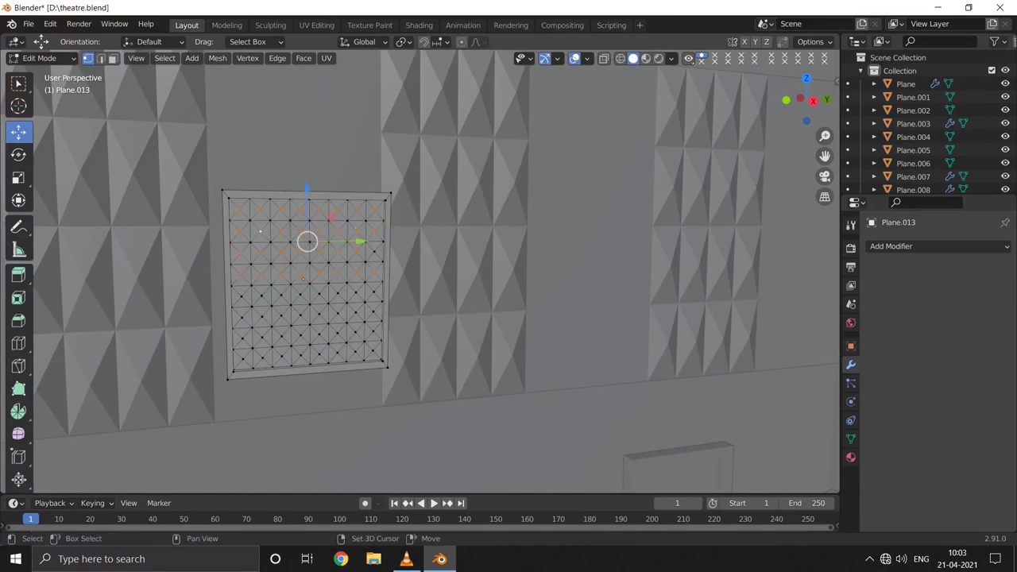
drag(239, 289, 374, 298)
drag(238, 309, 374, 315)
drag(239, 327, 374, 333)
drag(310, 339, 374, 340)
shift+drag(238, 350, 374, 354)
shift+drag(235, 336, 381, 343)
middle_drag(477, 318, 413, 302)
Step: Push the selected grille centres along X and leave Edit Mode
key(g)
key(x)
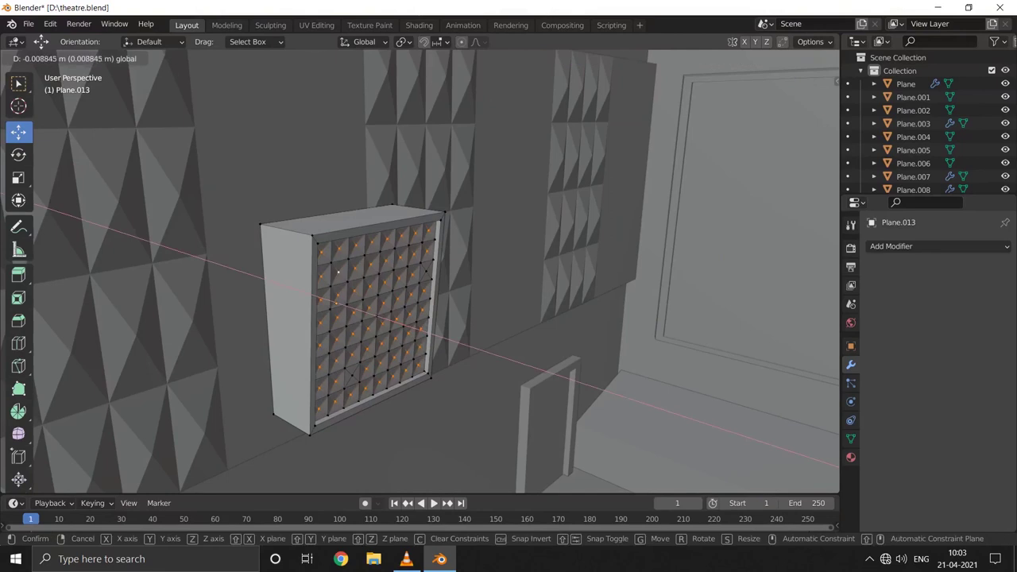
key(Return)
key(Tab)
Step: Move the speaker box onto the panelled wall and scale it smaller
scroll(421, 318, down, 8)
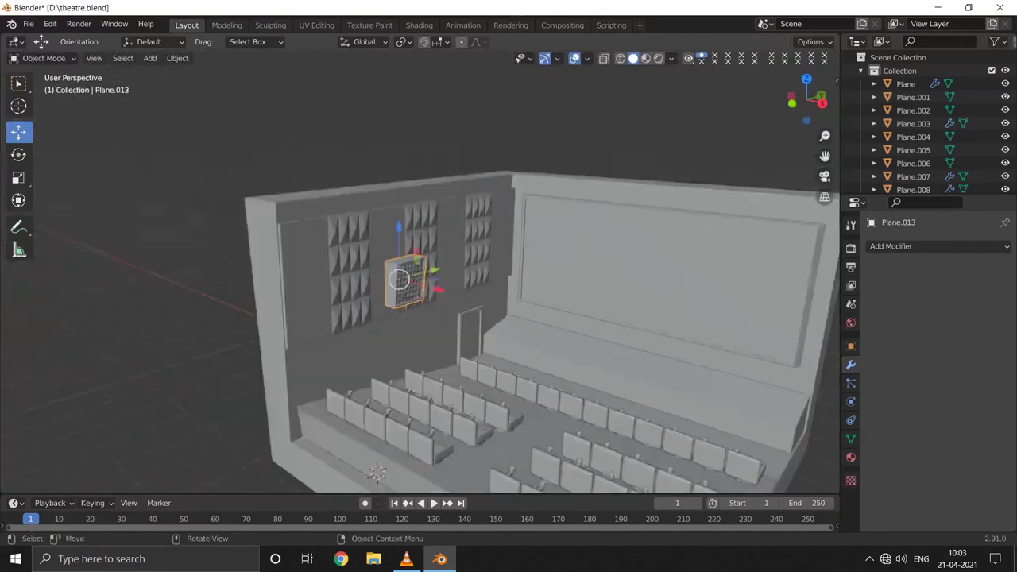
scroll(409, 282, up, 5)
key(g)
mouse_move(477, 318)
middle_down()
mouse_move(413, 262)
mouse_move(342, 238)
mouse_move(379, 243)
mouse_move(362, 239)
middle_up()
key(Return)
key(s)
key(Return)
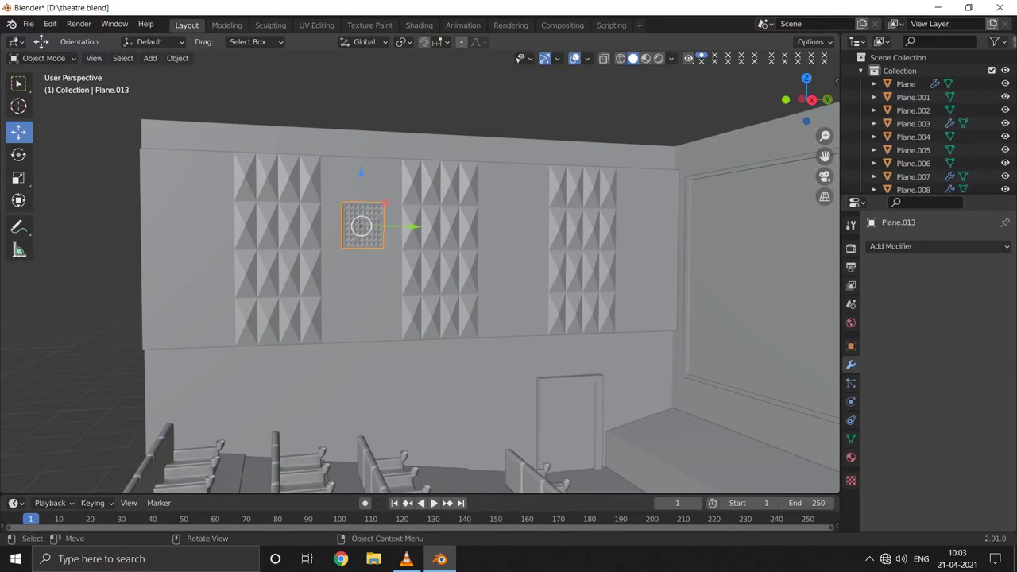
Step: Shift the panelled side wall slightly along X, then reselect the speaker box
key(Tab)
key(Tab)
mouse_move(429, 278)
middle_down()
mouse_move(477, 262)
mouse_move(382, 262)
mouse_move(334, 247)
middle_up()
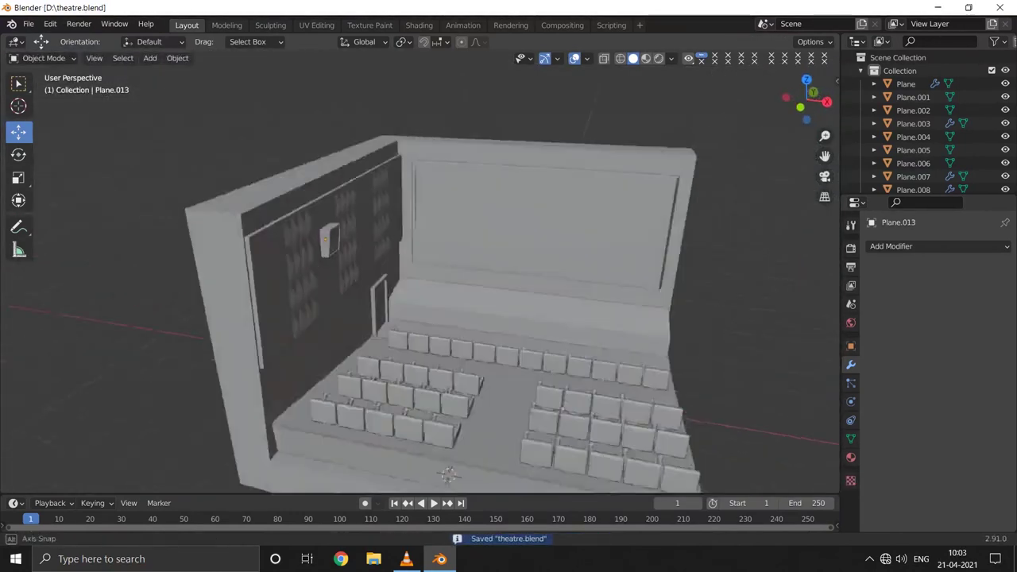
click(306, 230)
key(g)
key(x)
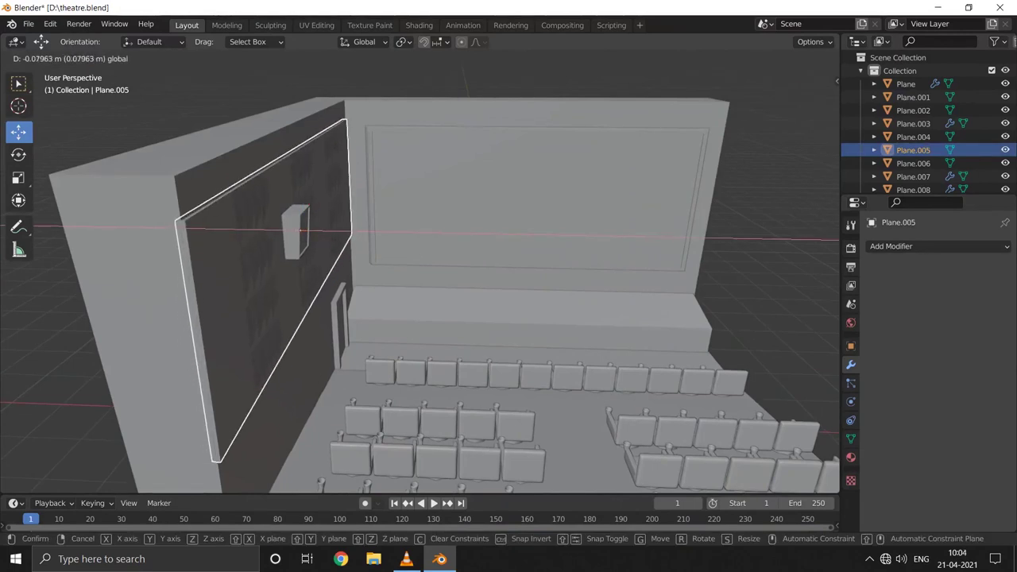
click(196, 220)
scroll(195, 220, up, 5)
click(196, 221)
scroll(302, 255, down, 4)
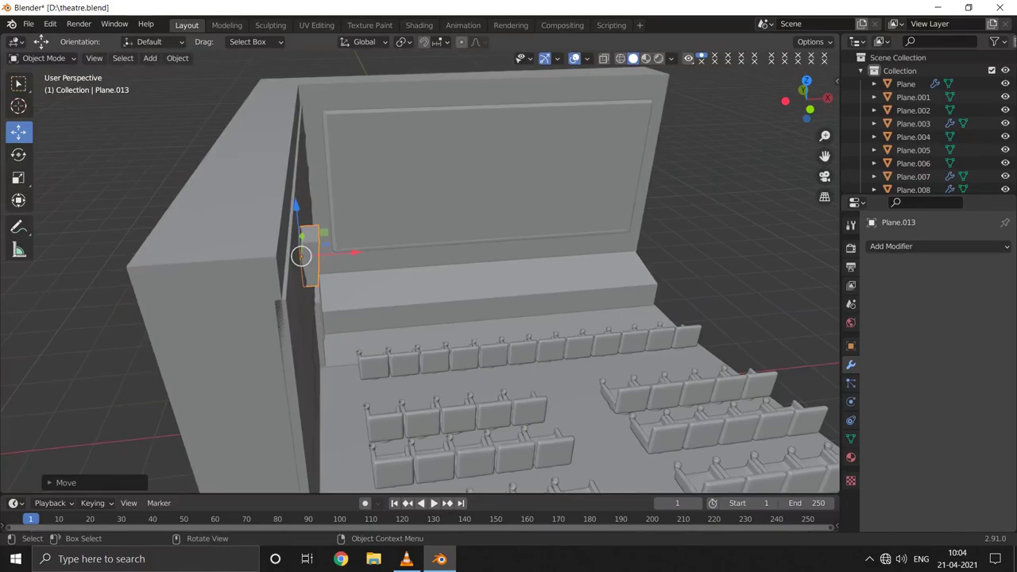